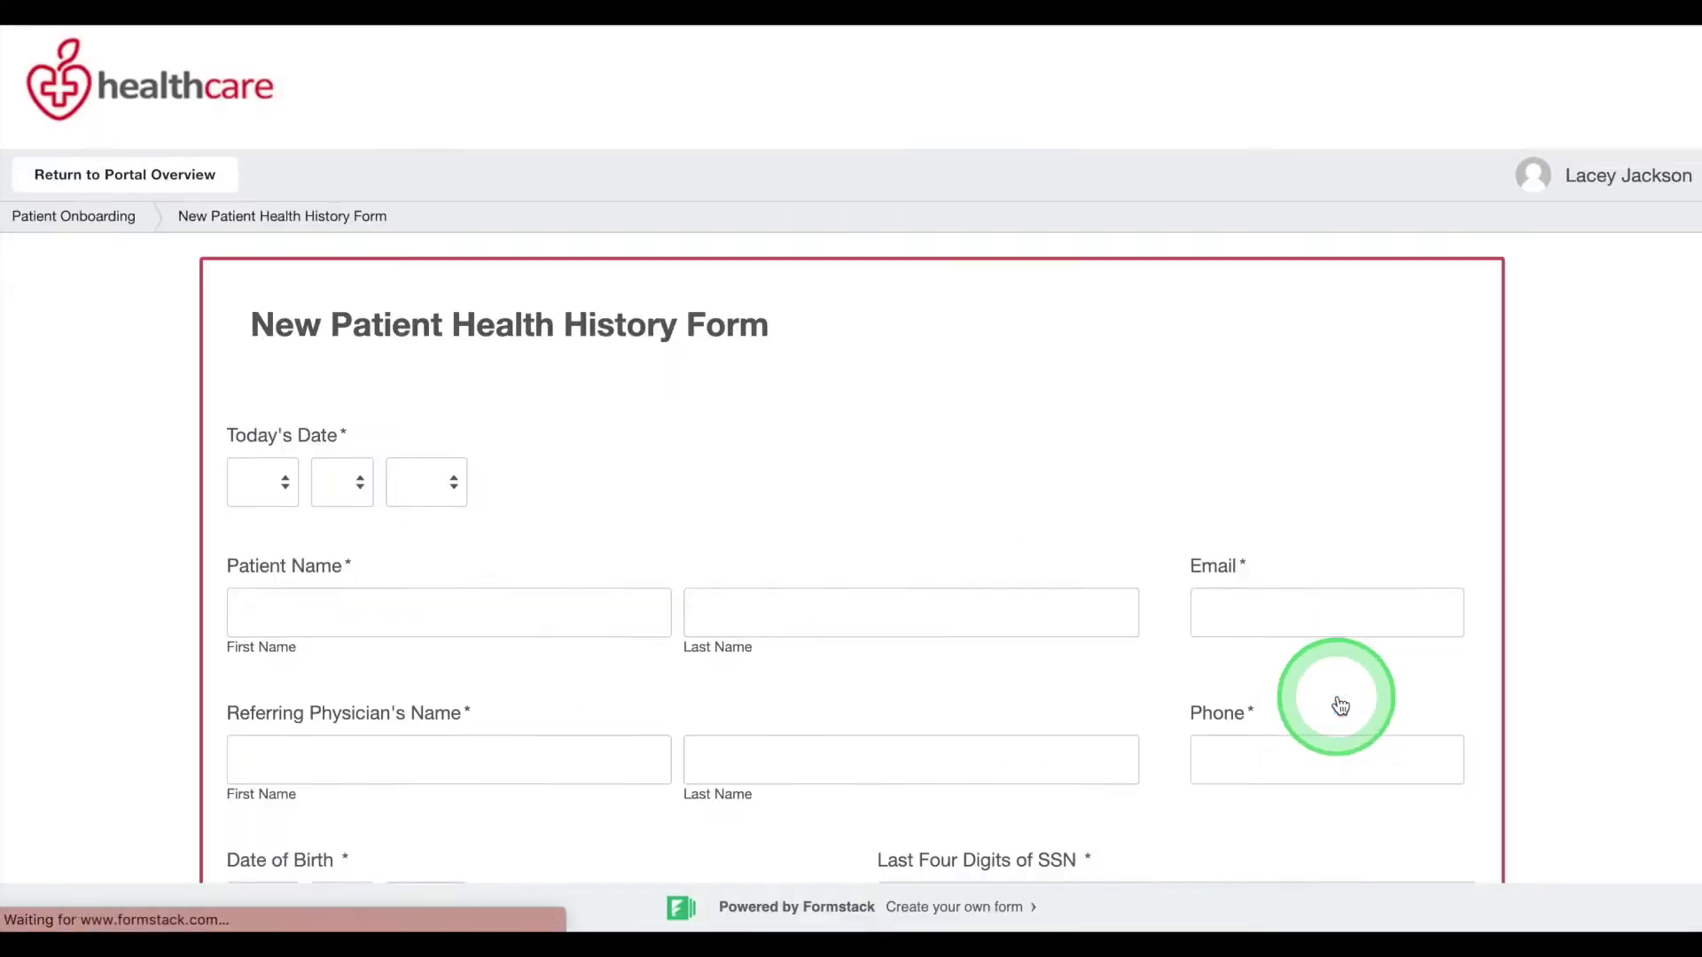
- Set today's date on the health history form to Mar 04 2021
click(263, 482)
click(438, 498)
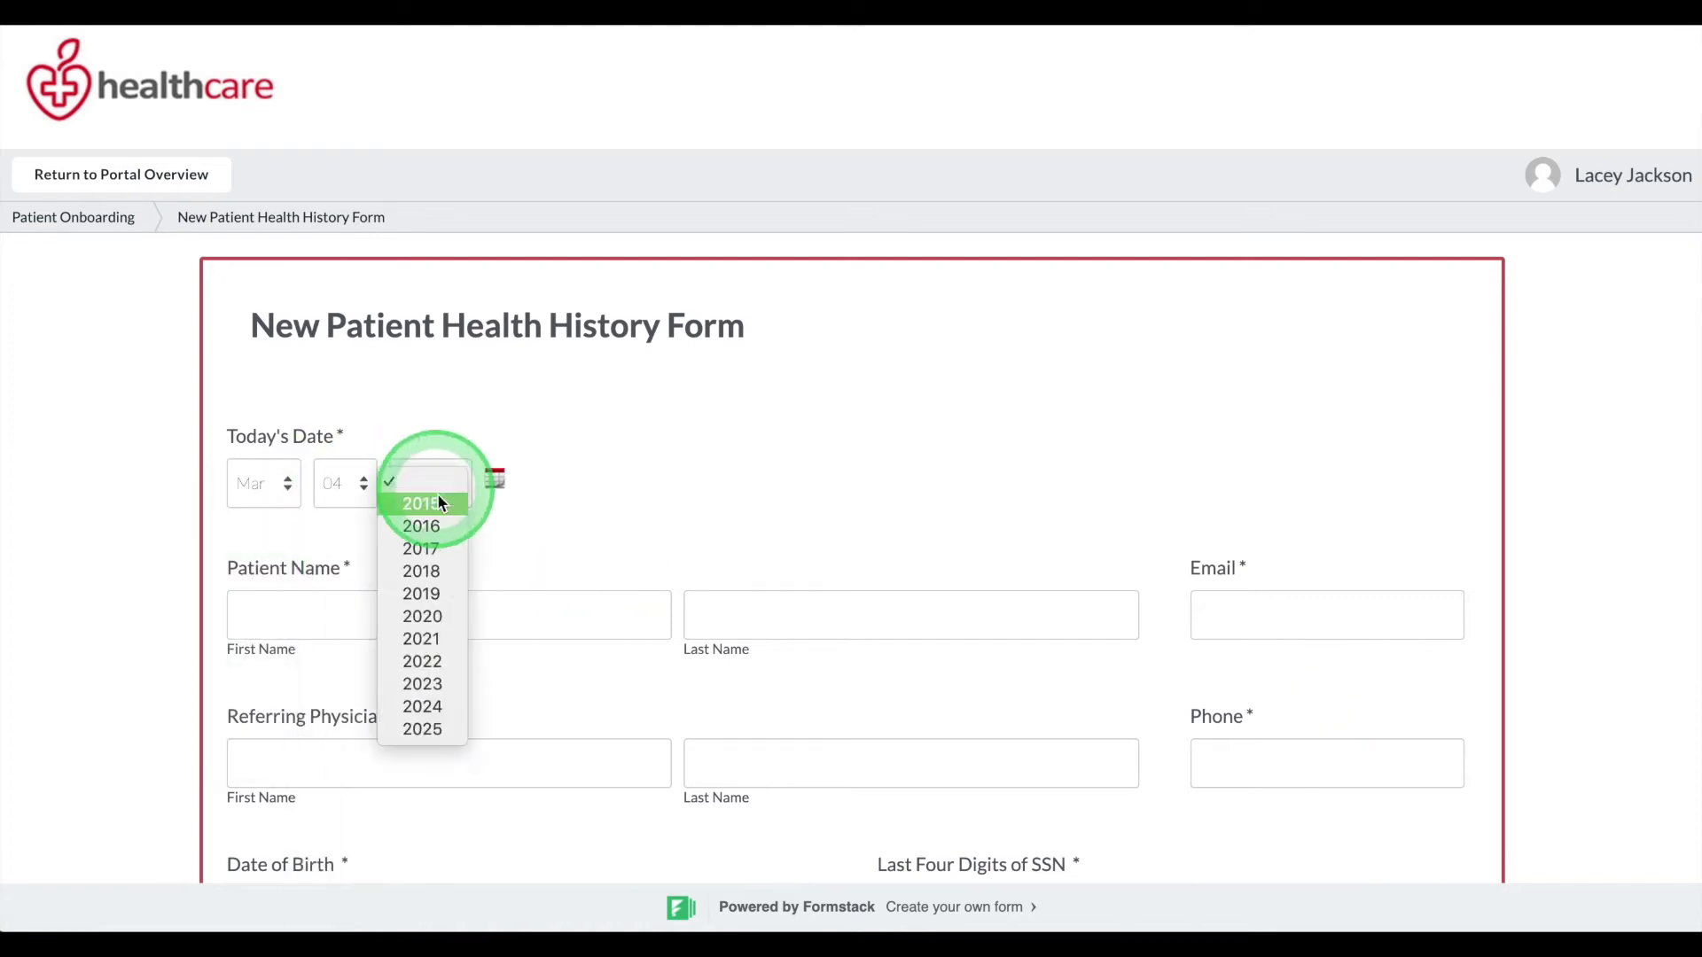
click(421, 639)
click(395, 621)
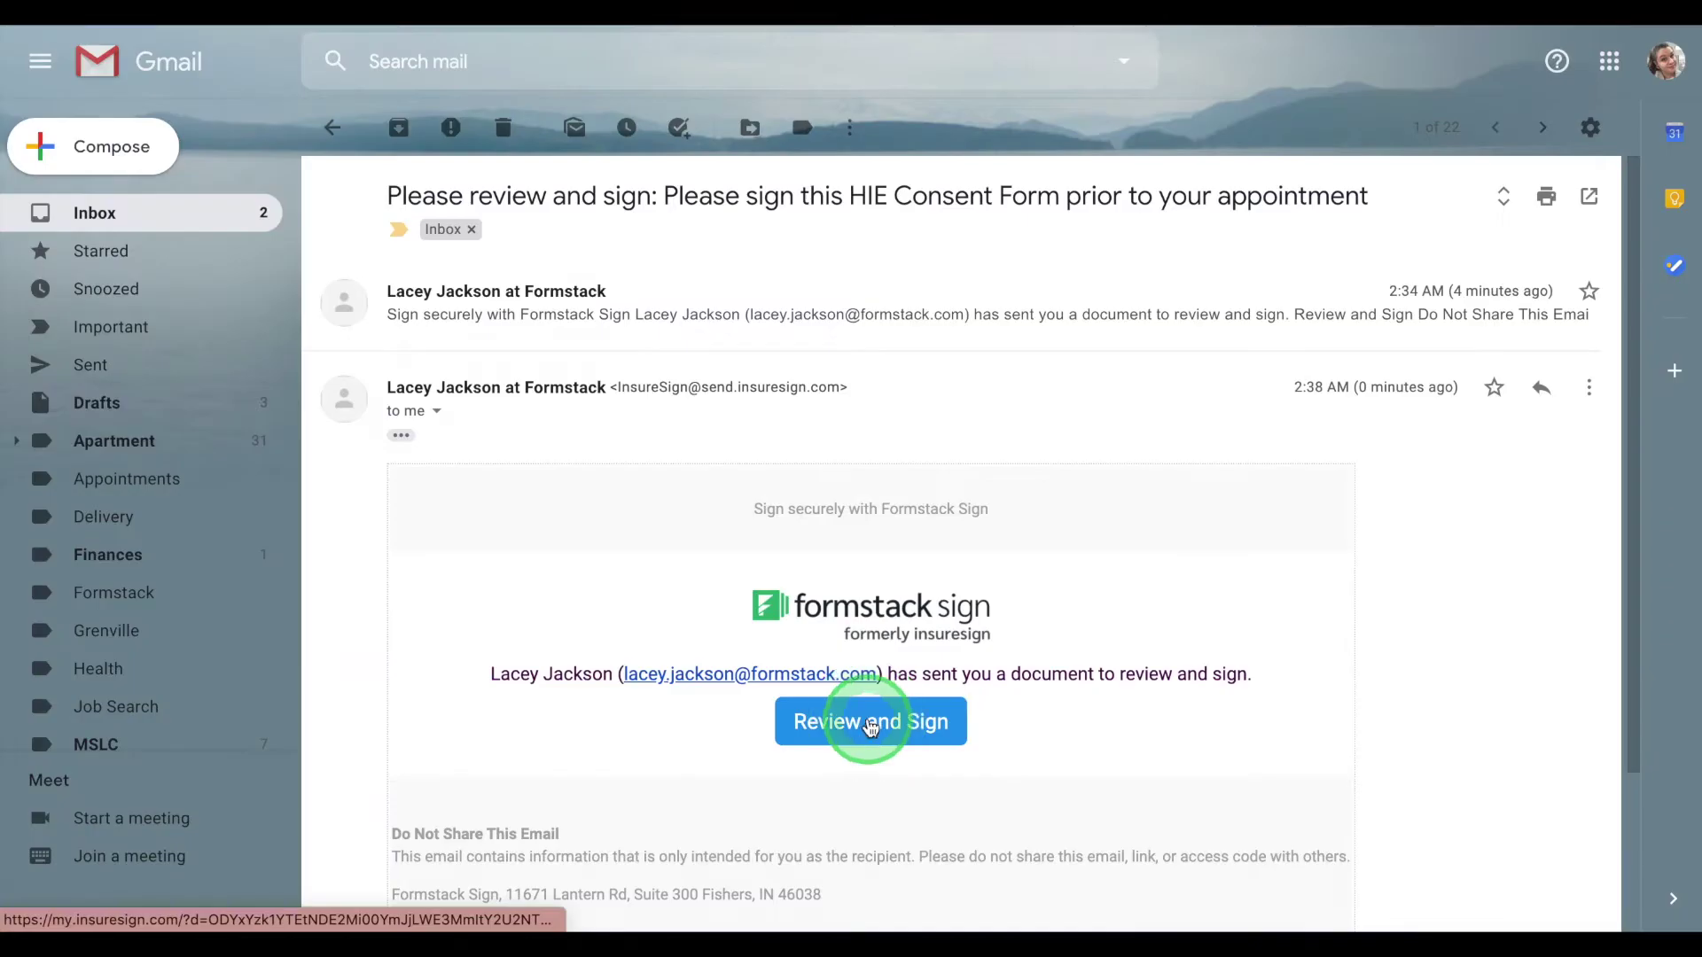
- Open the HIE Consent Form for review and apply a typed signature at Click to Sign
click(870, 718)
scroll(867, 716, down, 5)
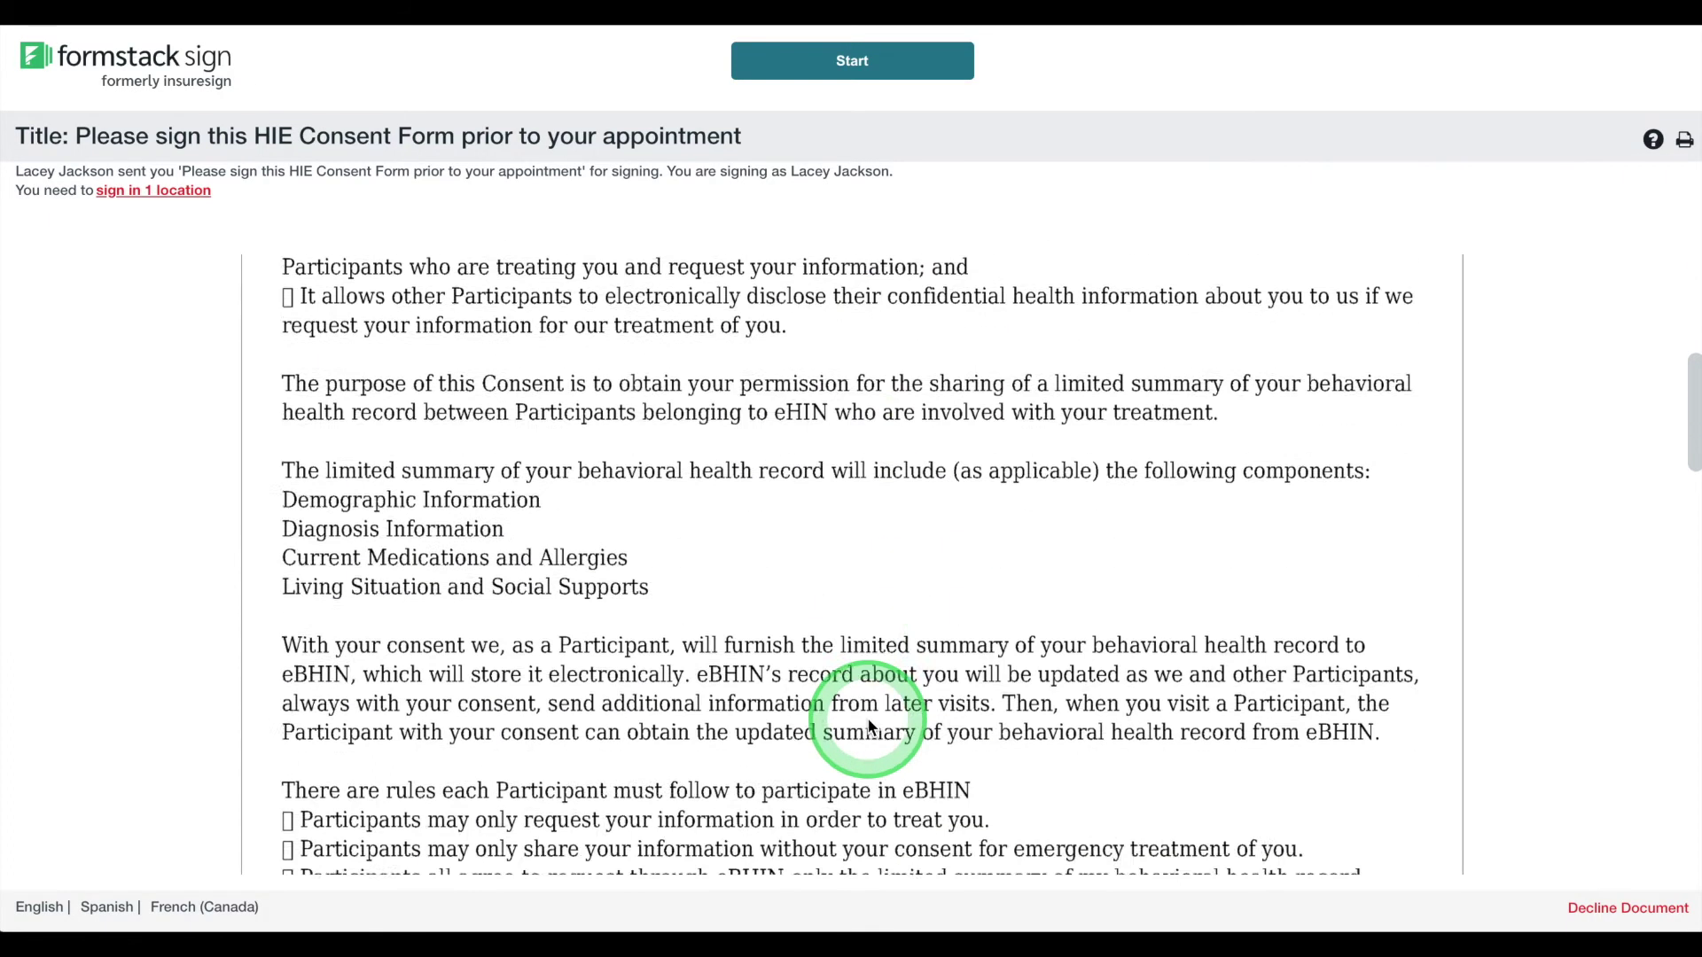
scroll(869, 723, down, 10)
click(418, 586)
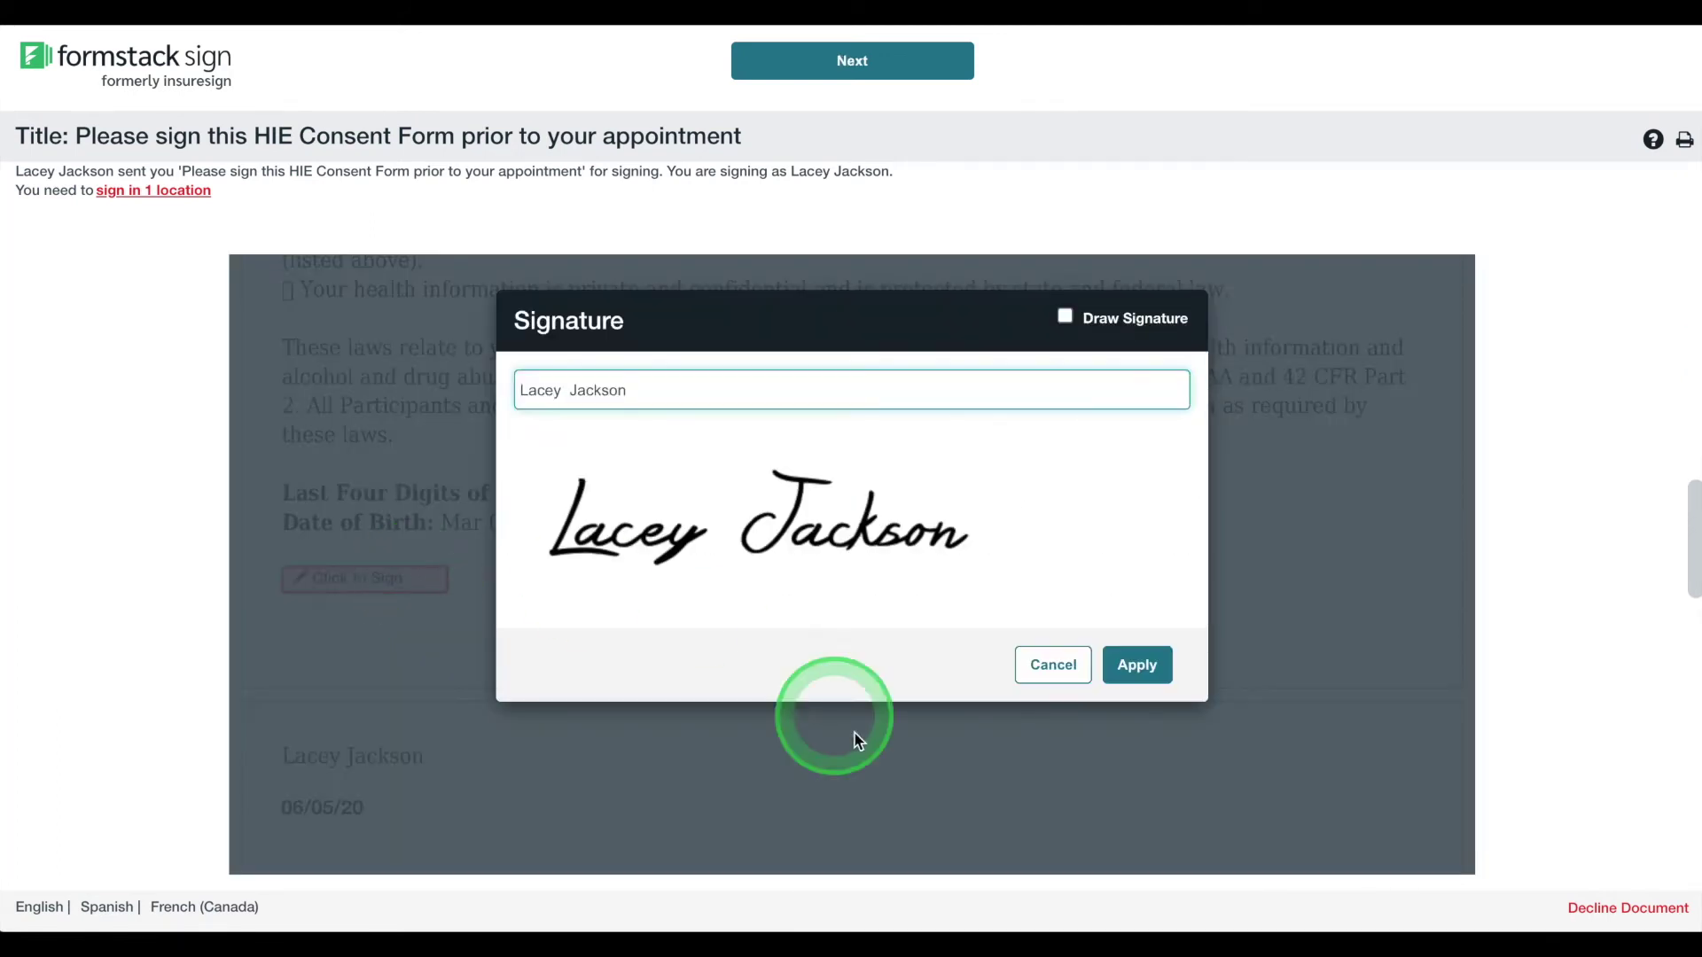
click(1146, 672)
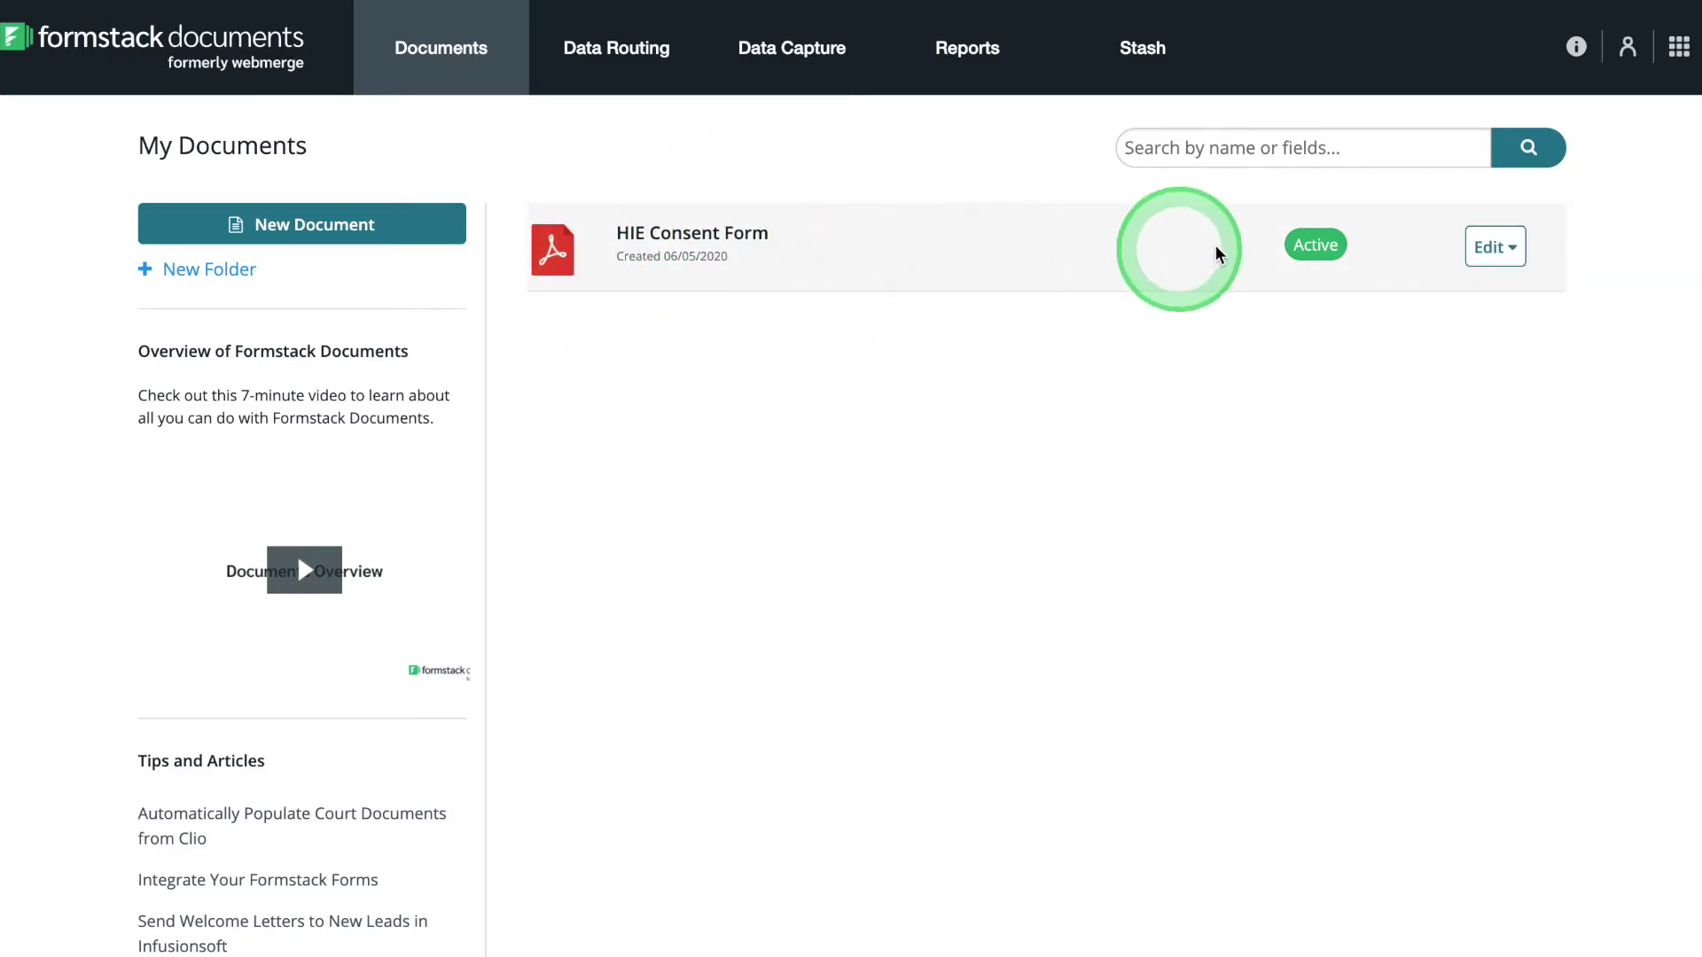
- Open the HIE Consent Form in the Document Builder and place the cursor above {$patient_name}
click(1495, 247)
click(1500, 253)
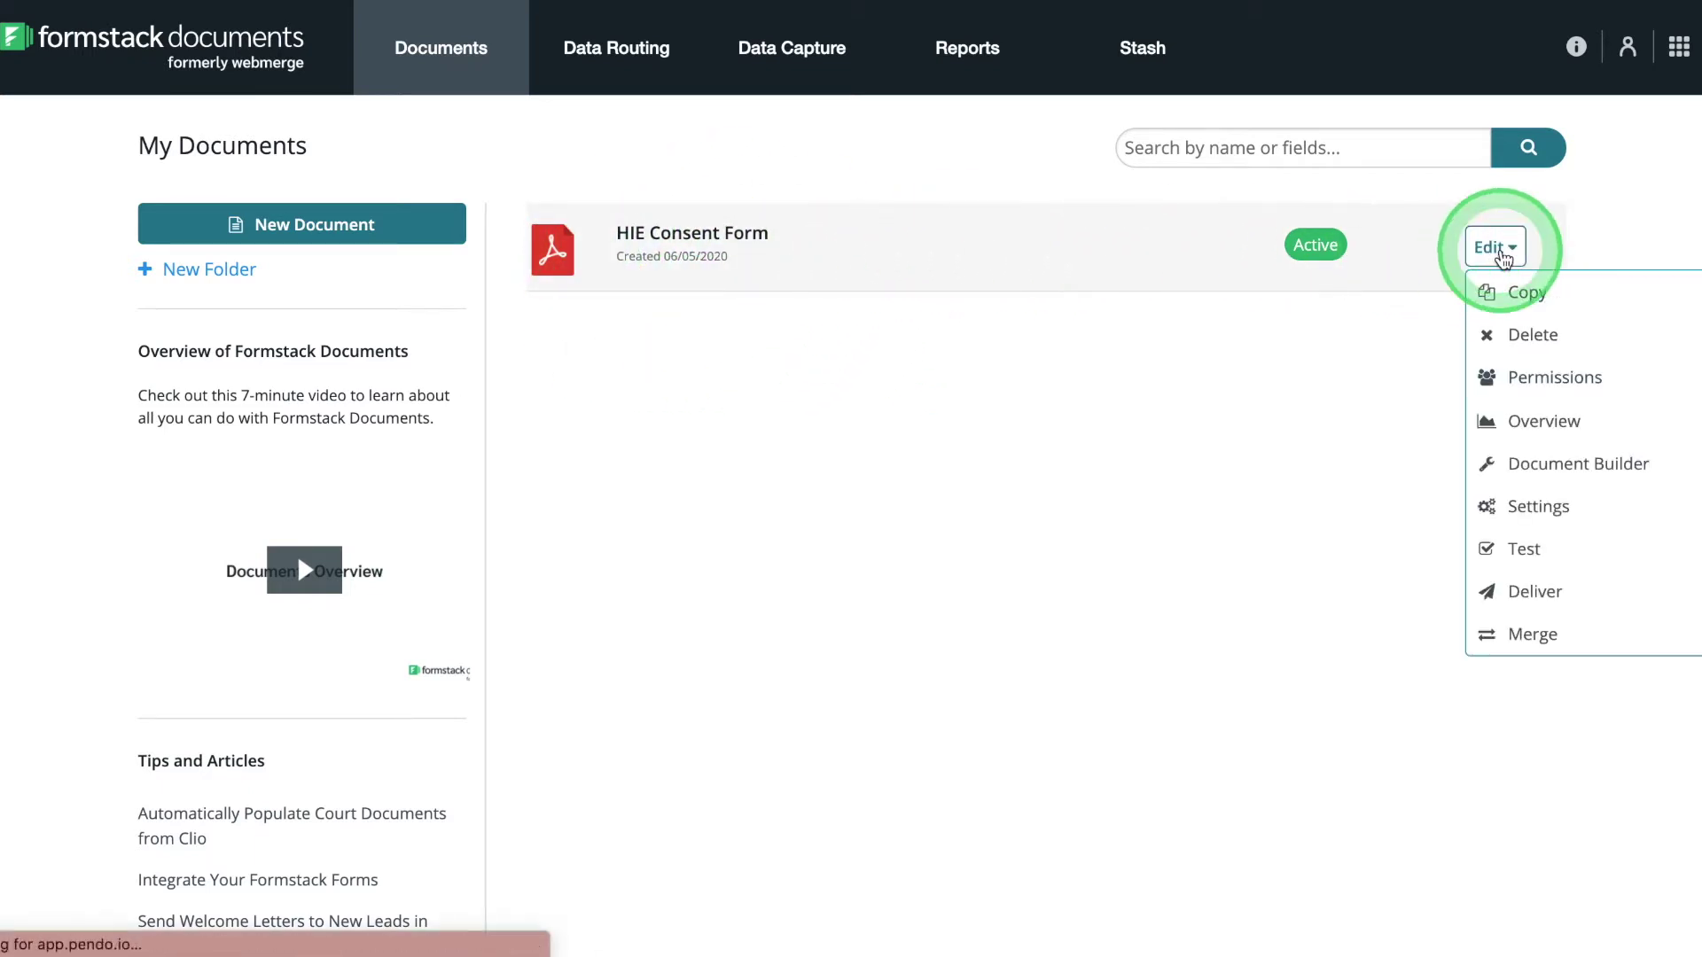
click(321, 221)
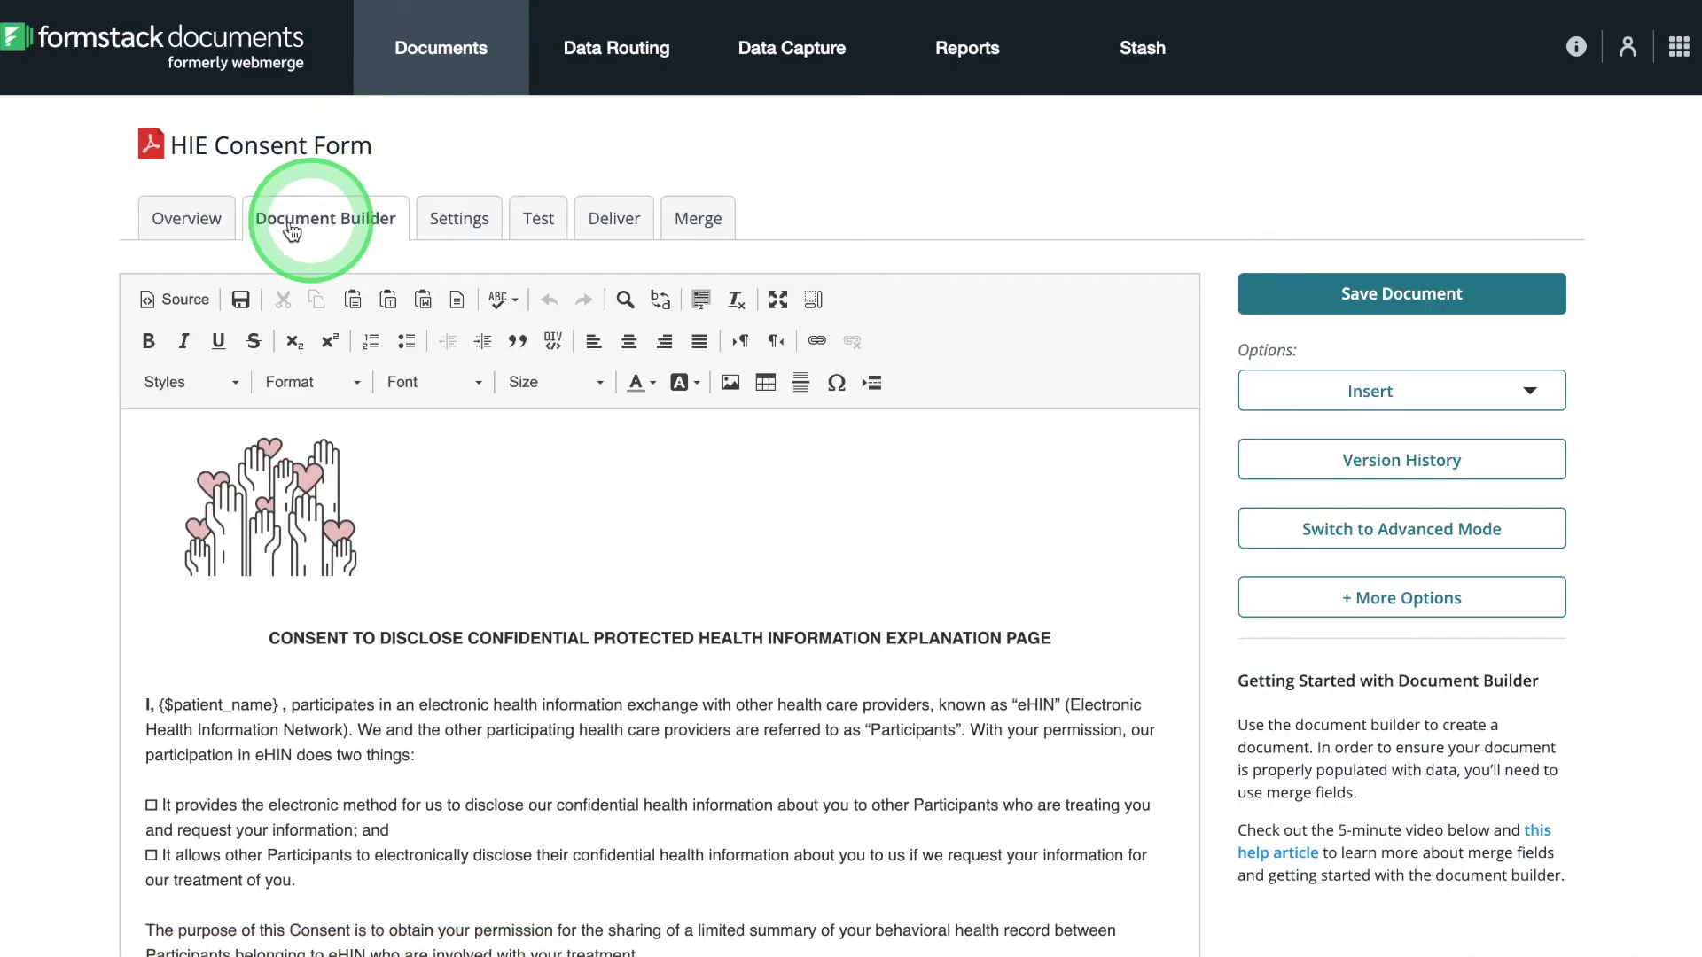
scroll(60, 280, down, 3)
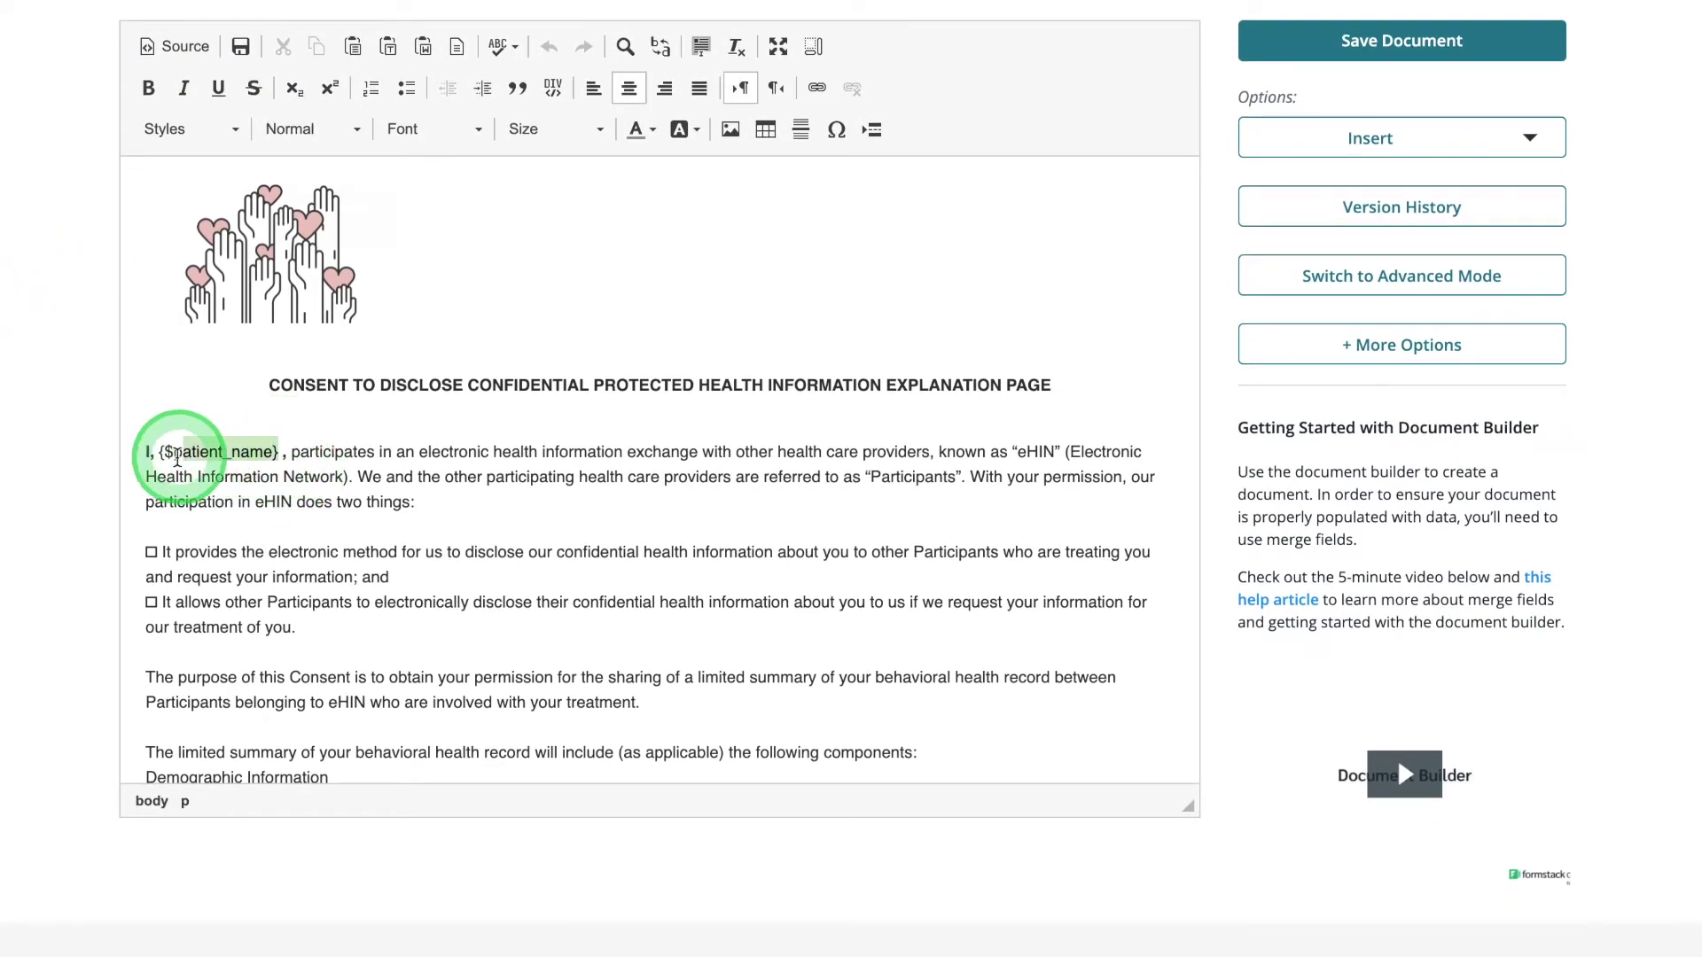
click(153, 461)
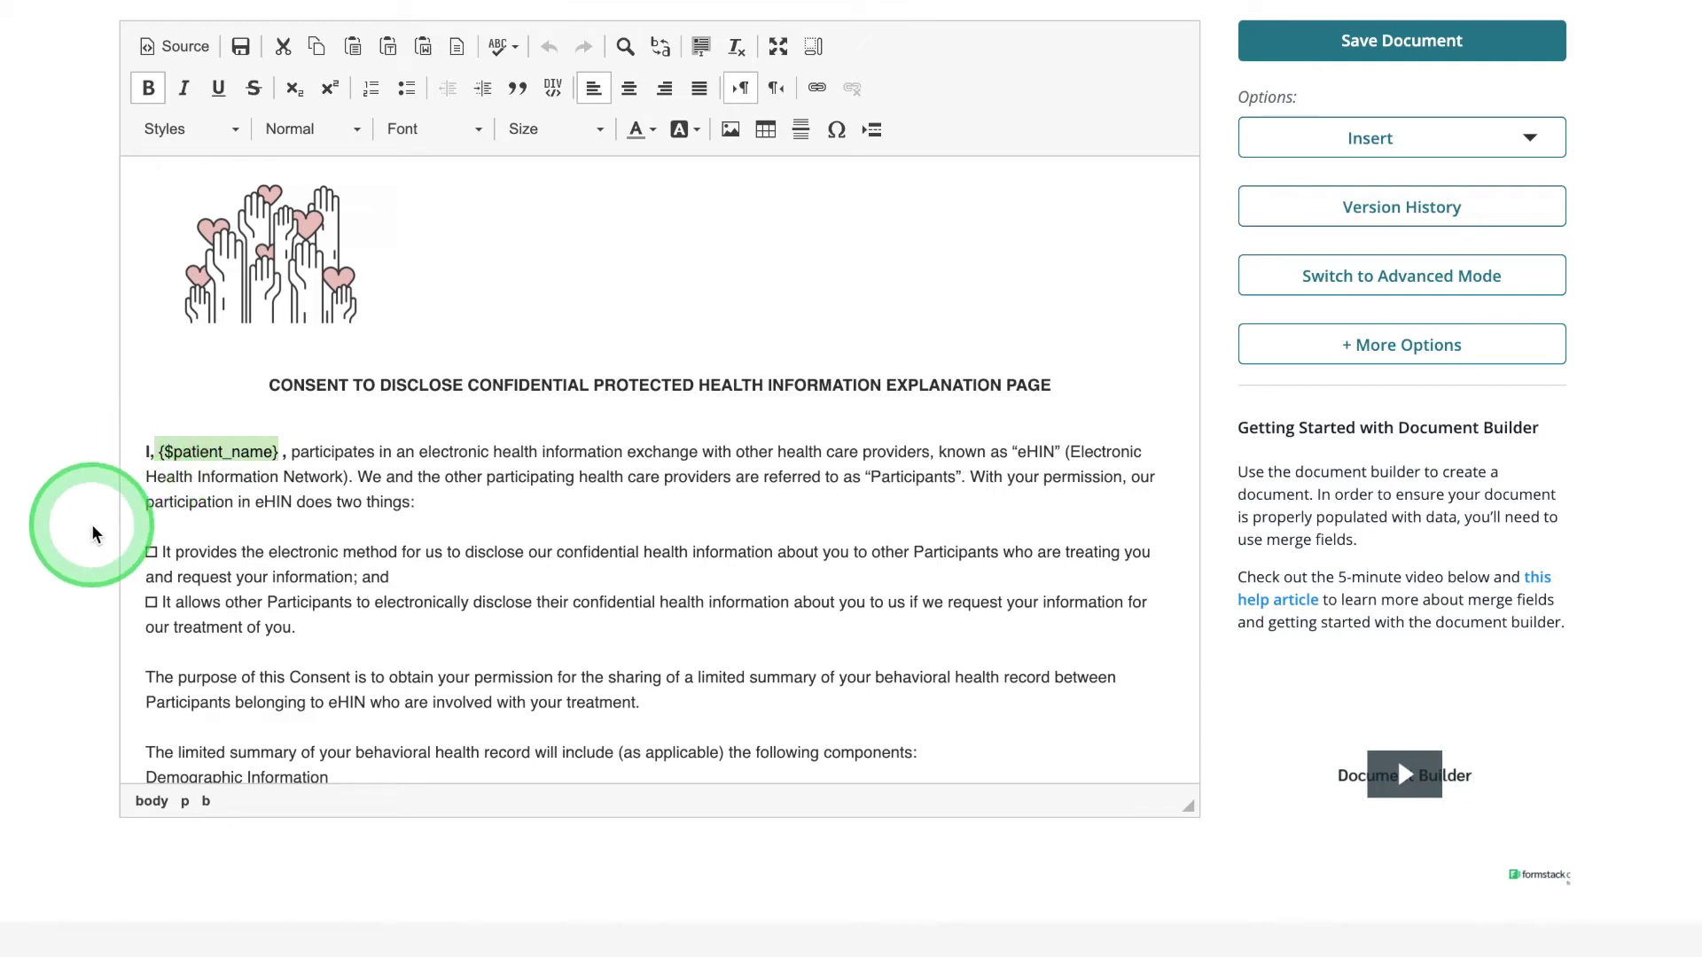
scroll(457, 484, down, 10)
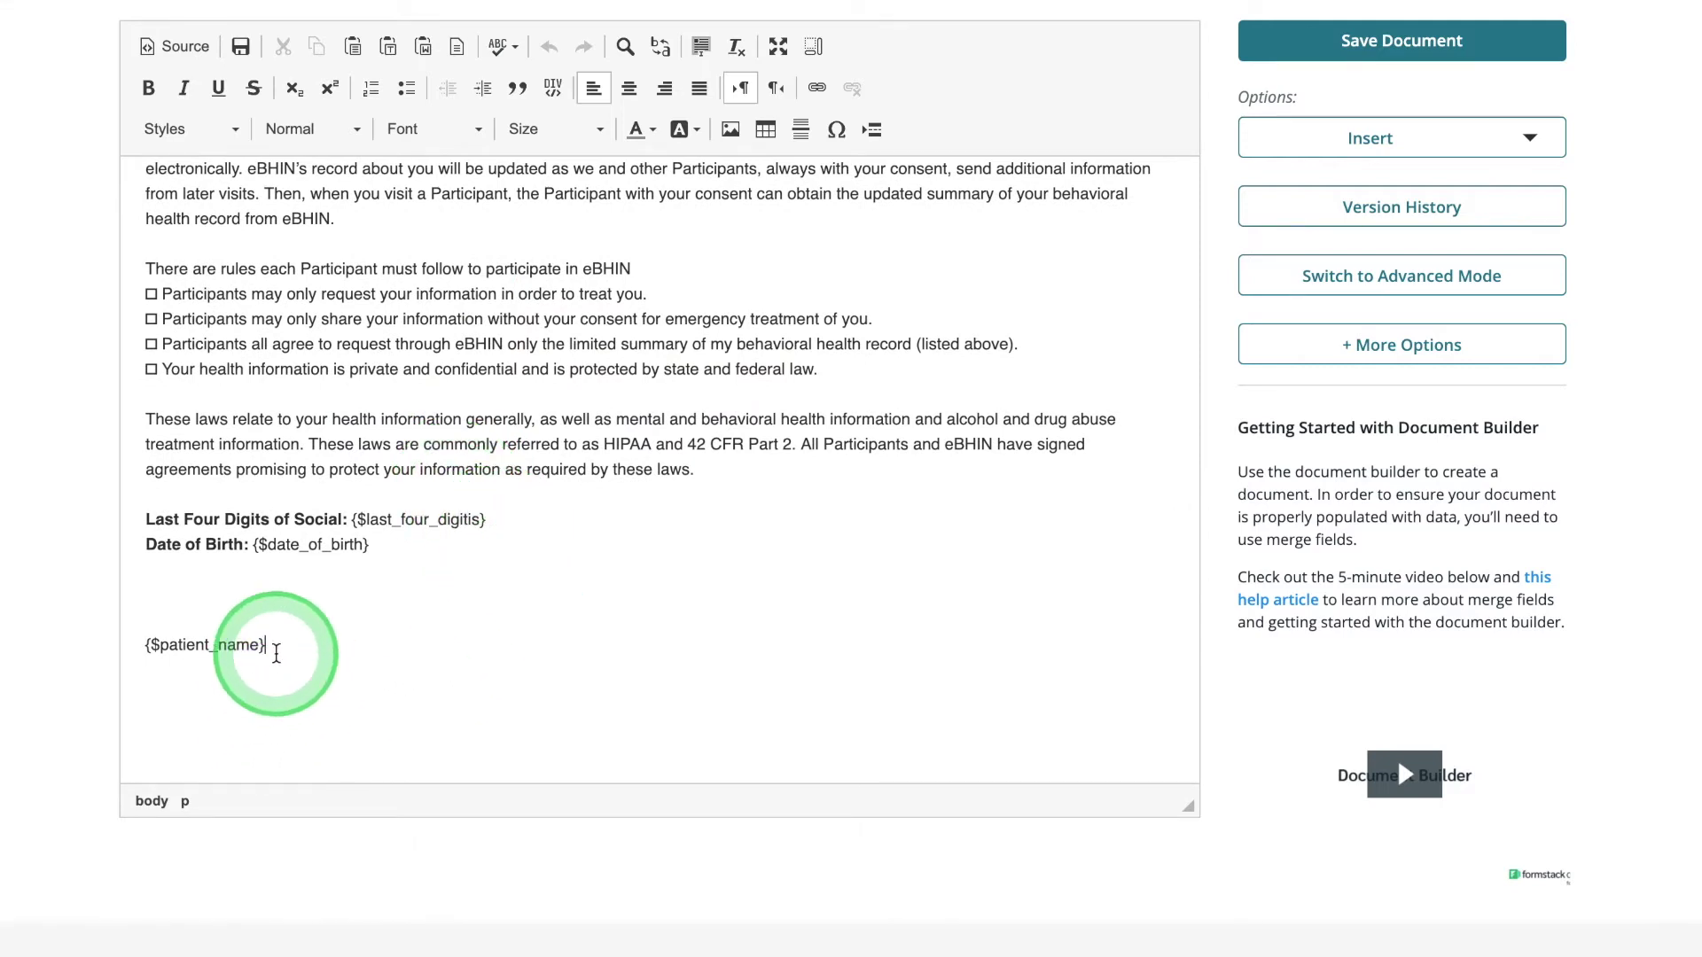
click(219, 604)
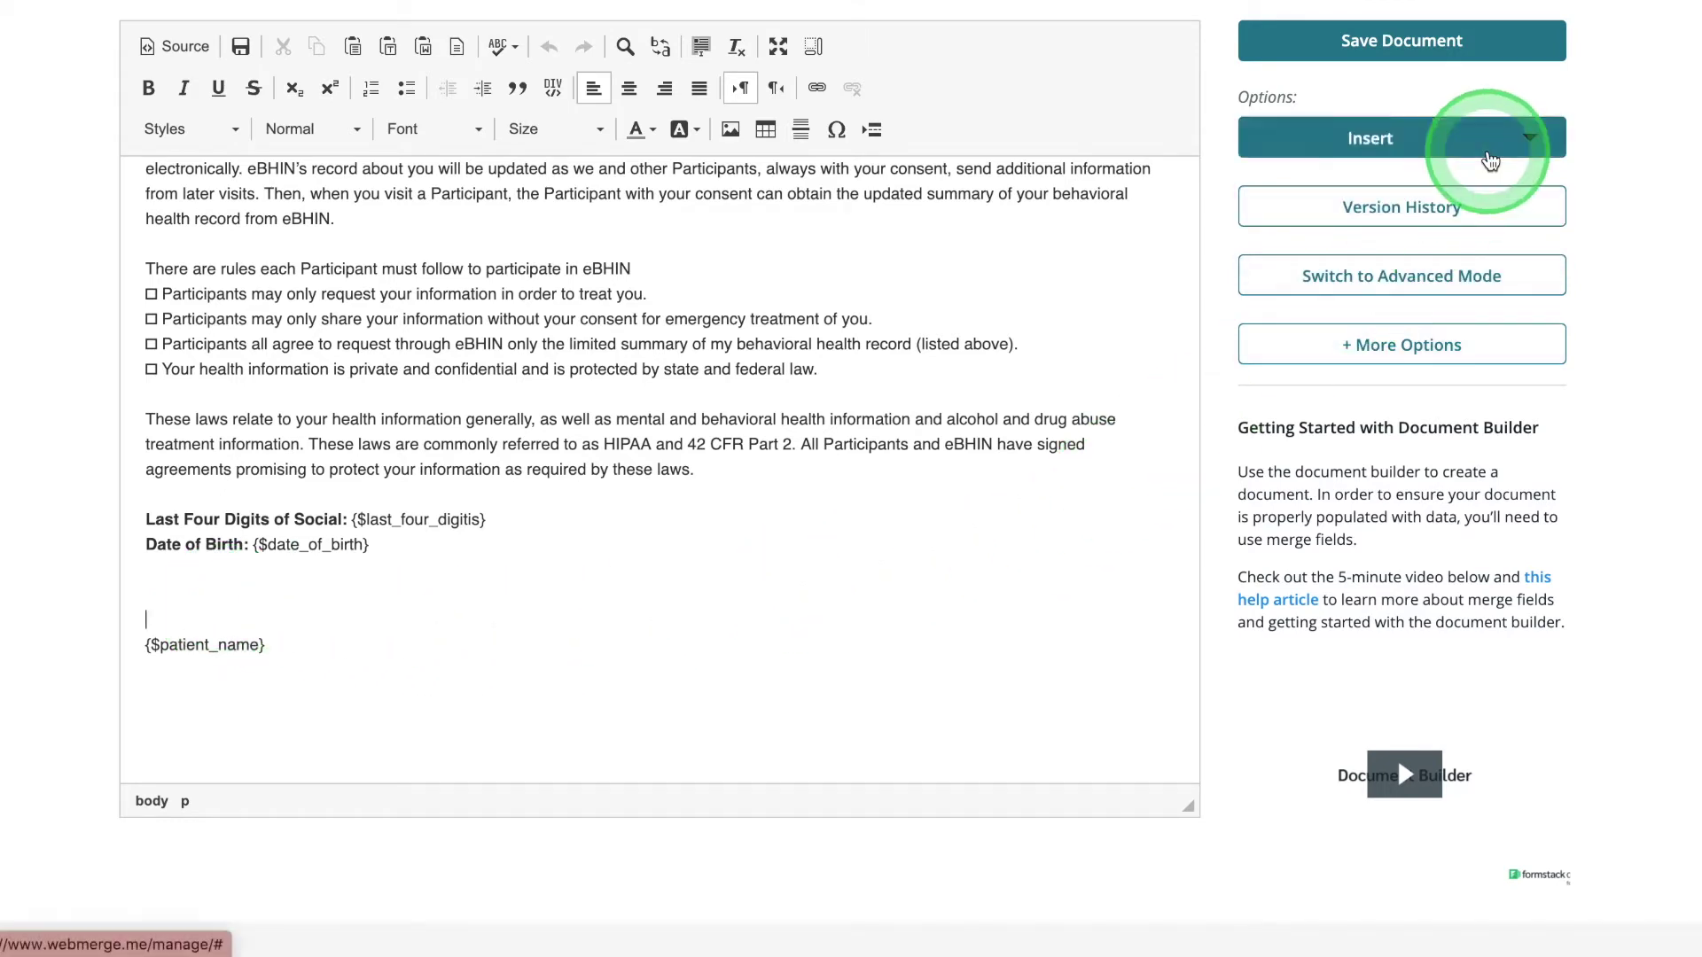
click(1491, 160)
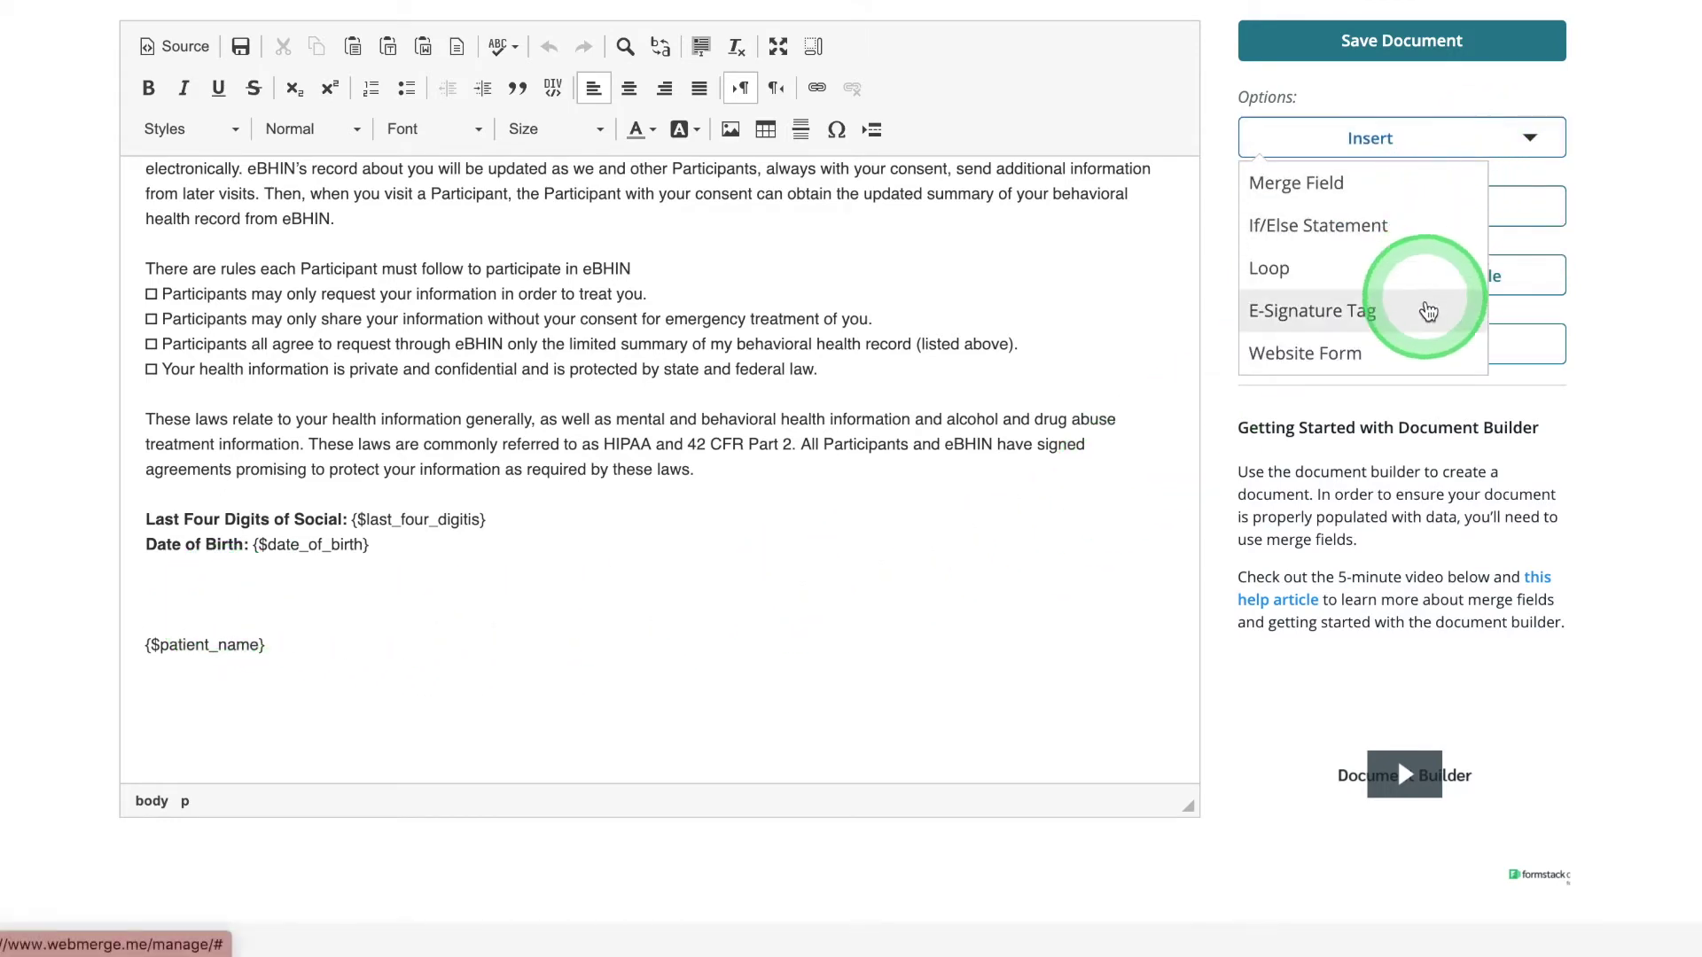
- Insert a Formstack Sign signature tag above the patient name and colour its text white
click(1429, 311)
click(753, 208)
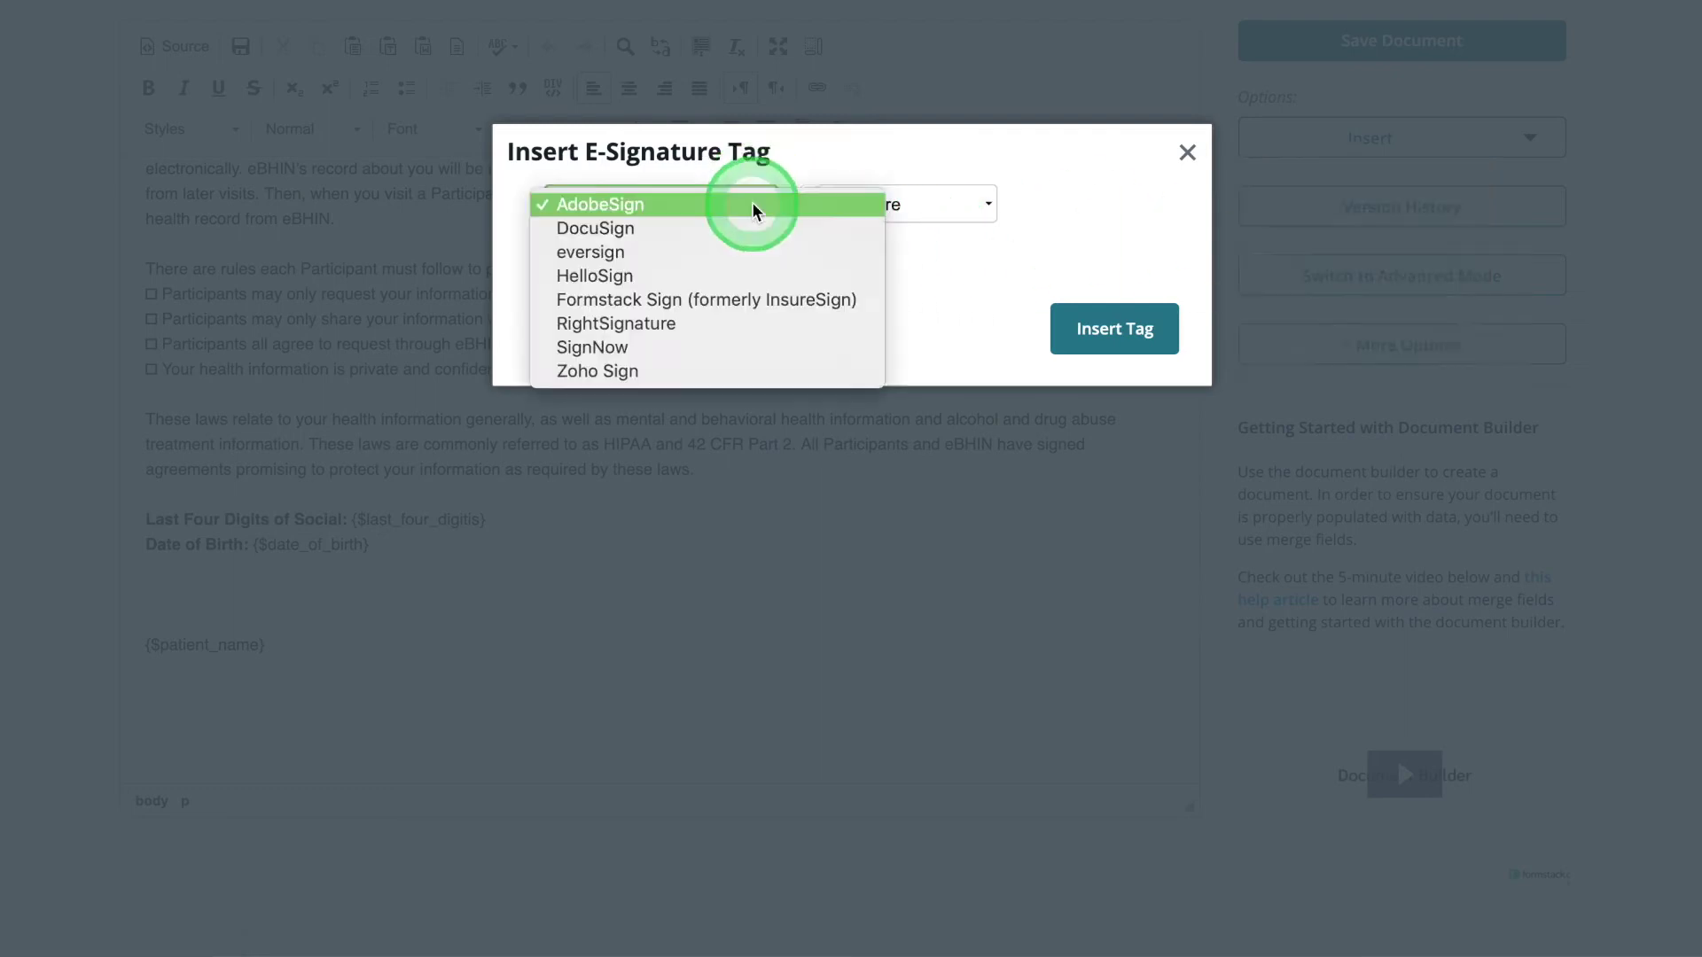
click(768, 300)
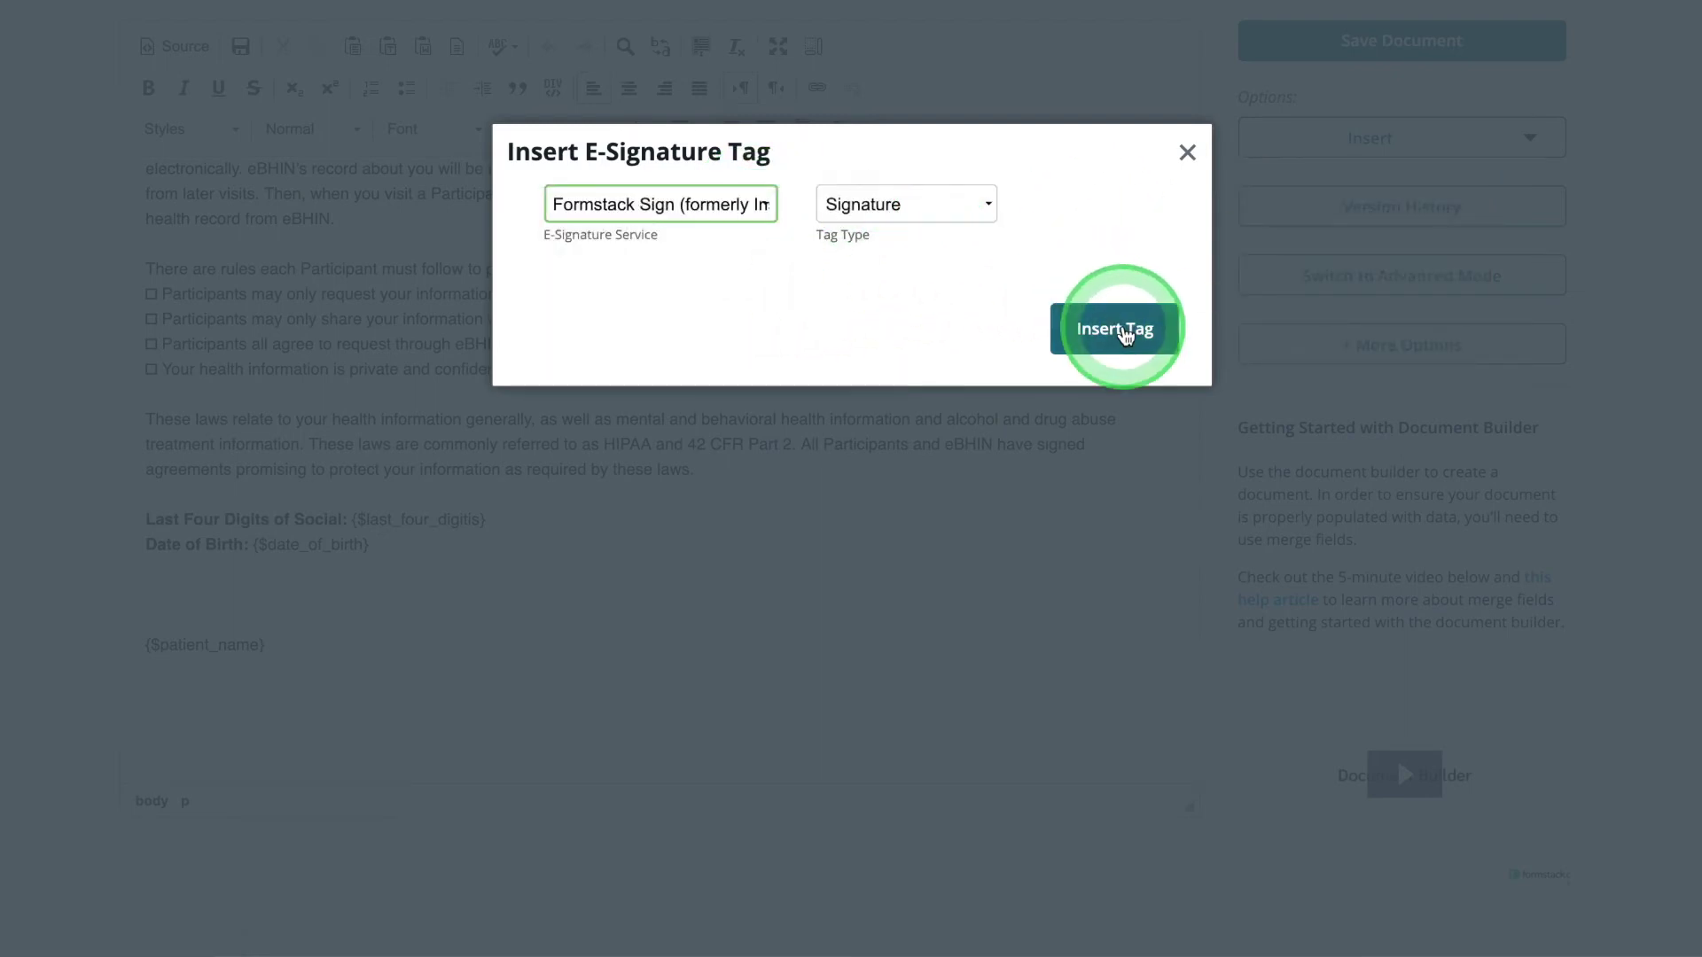
click(1124, 332)
drag(266, 620, 116, 613)
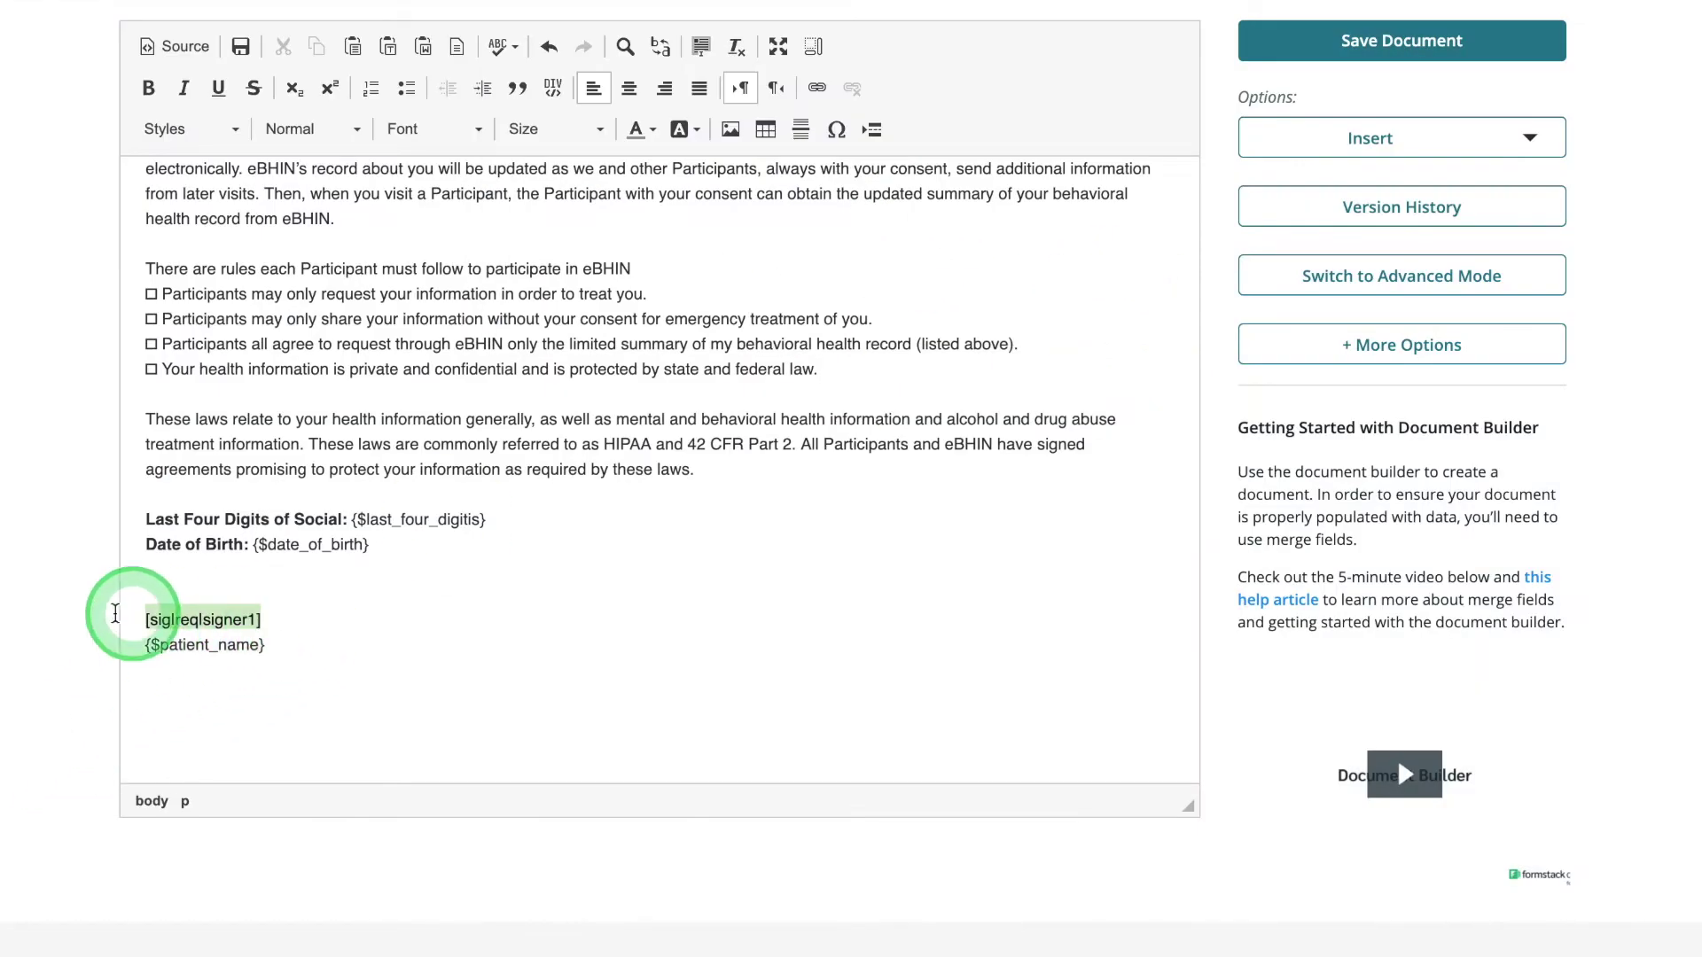
click(638, 133)
click(791, 261)
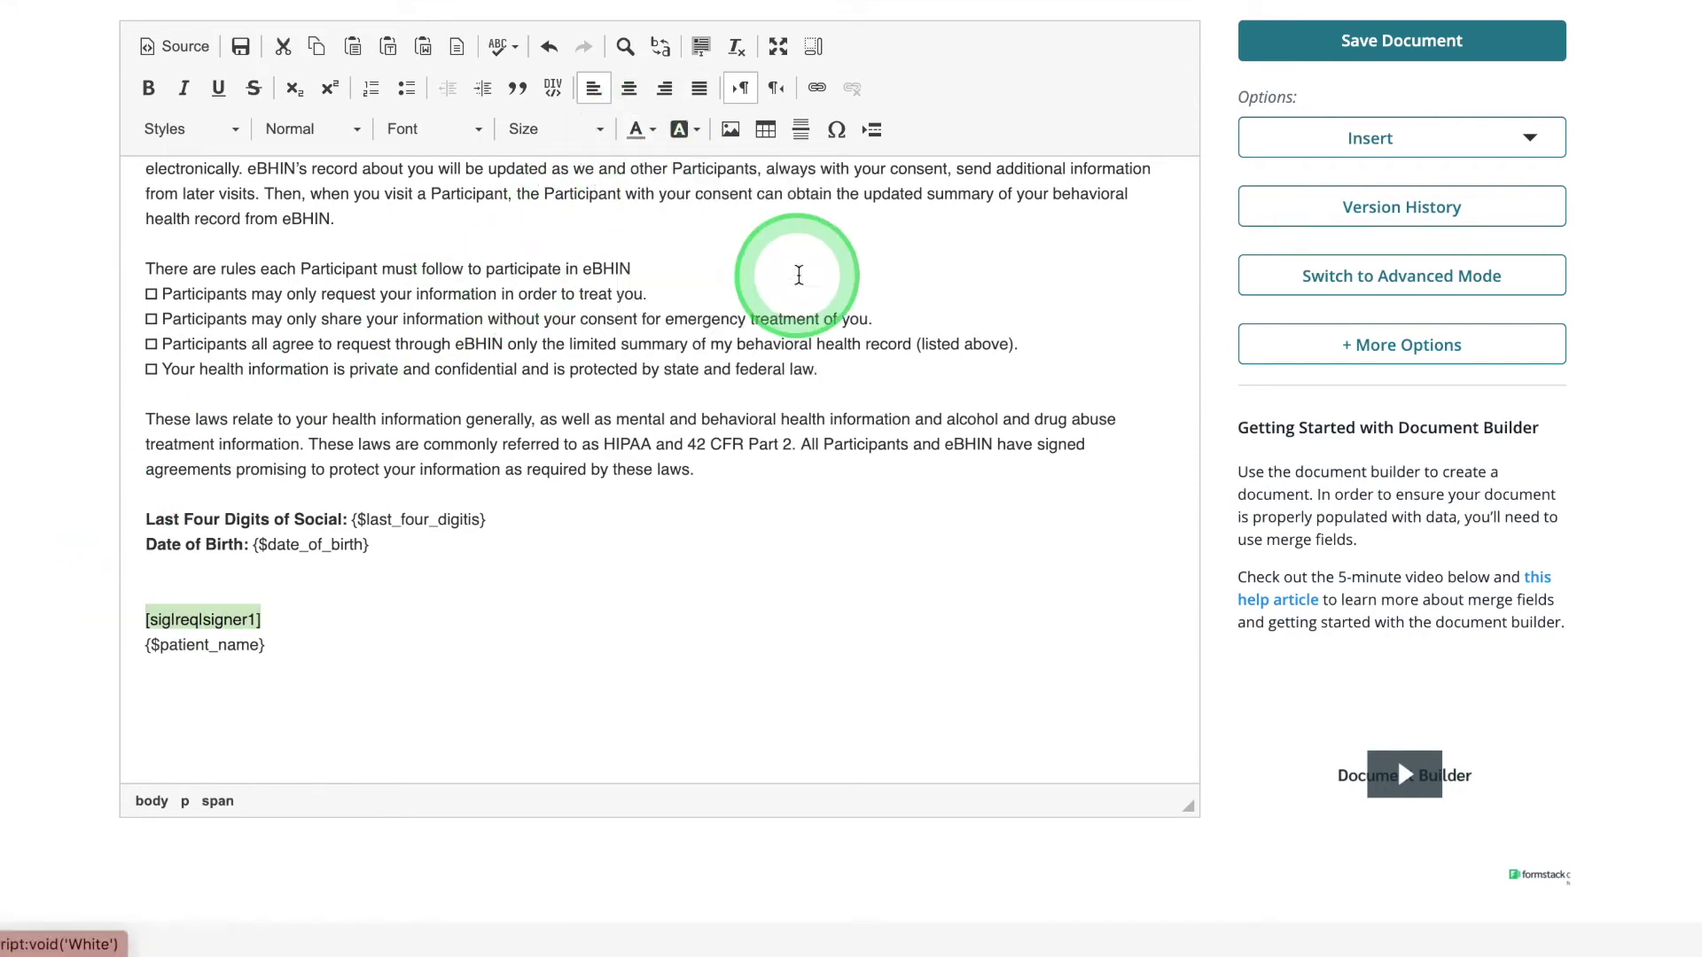
click(705, 474)
- Insert a white-text Formstack Sign Date tag below the patient name
click(317, 610)
key(Return)
click(345, 679)
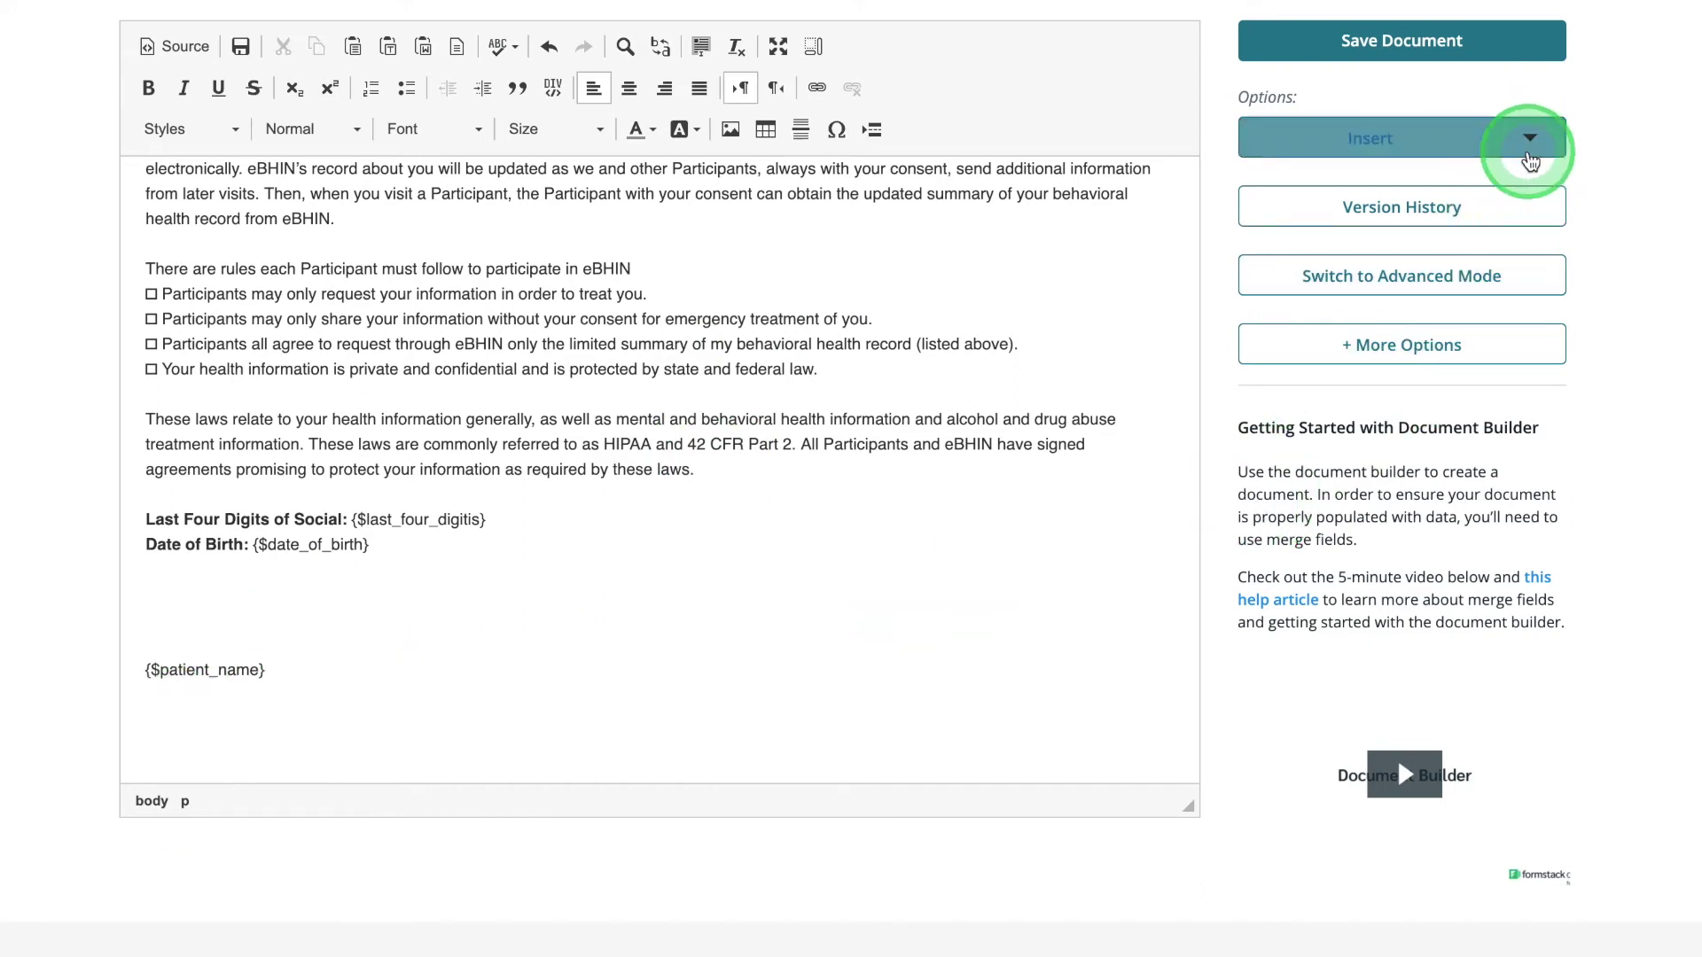
click(1529, 139)
click(1376, 318)
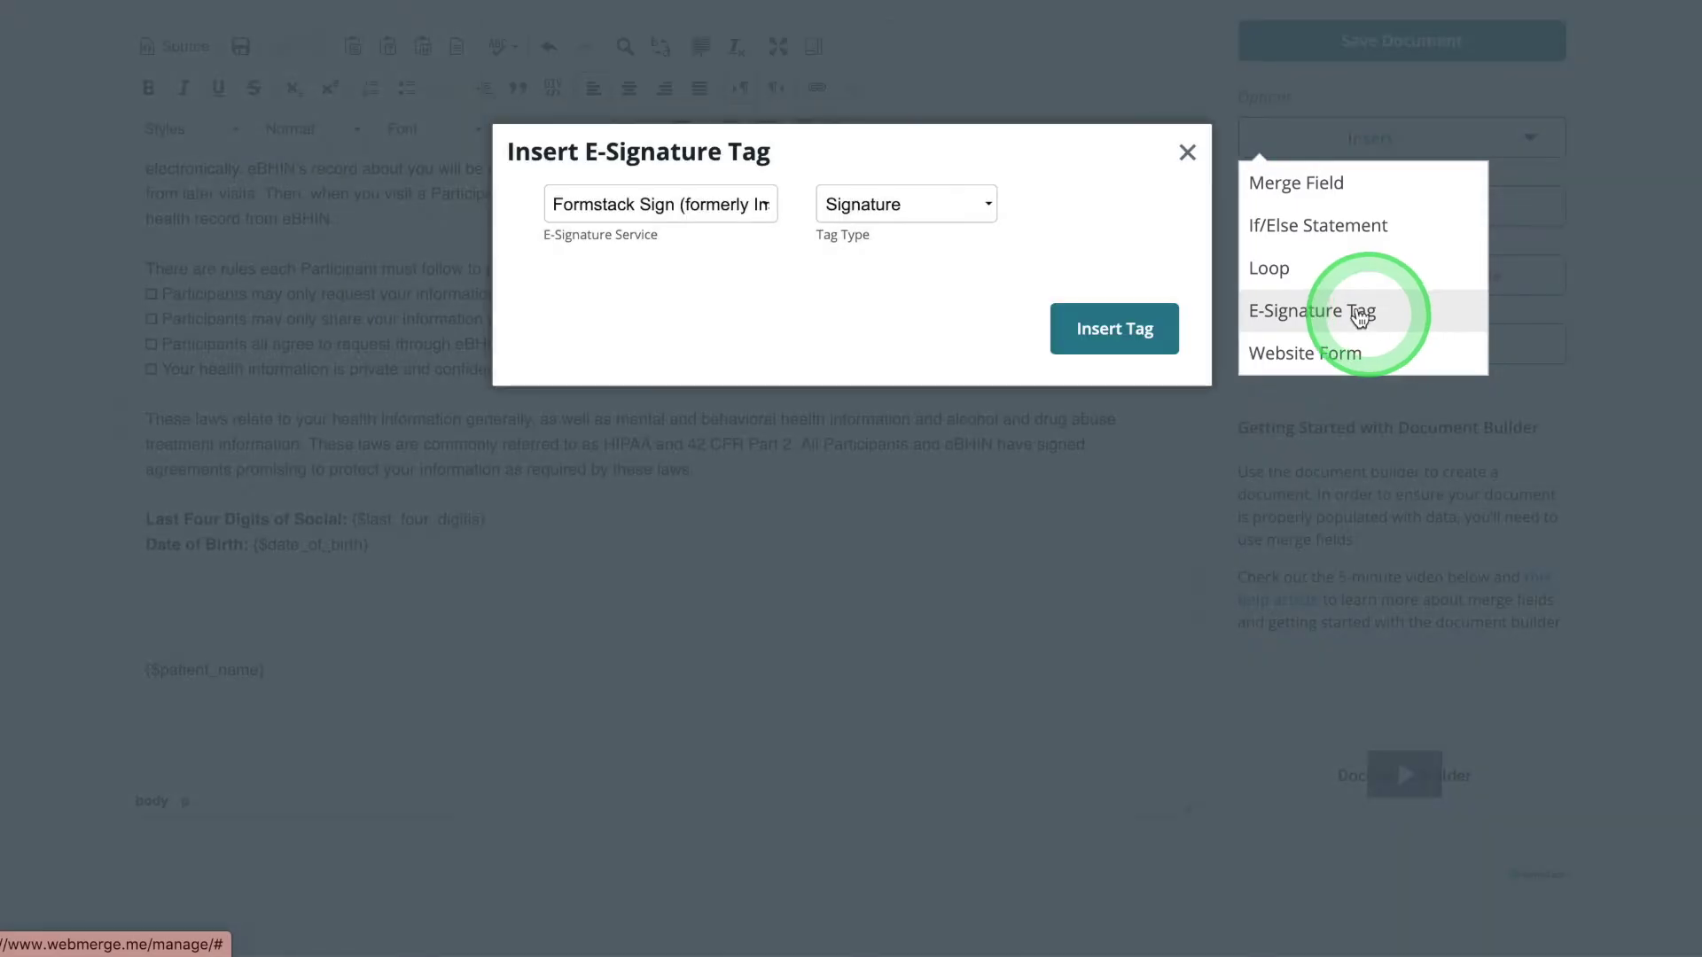
mouse_move(923, 229)
mouse_down()
mouse_move(942, 209)
mouse_move(945, 255)
mouse_up()
click(1114, 328)
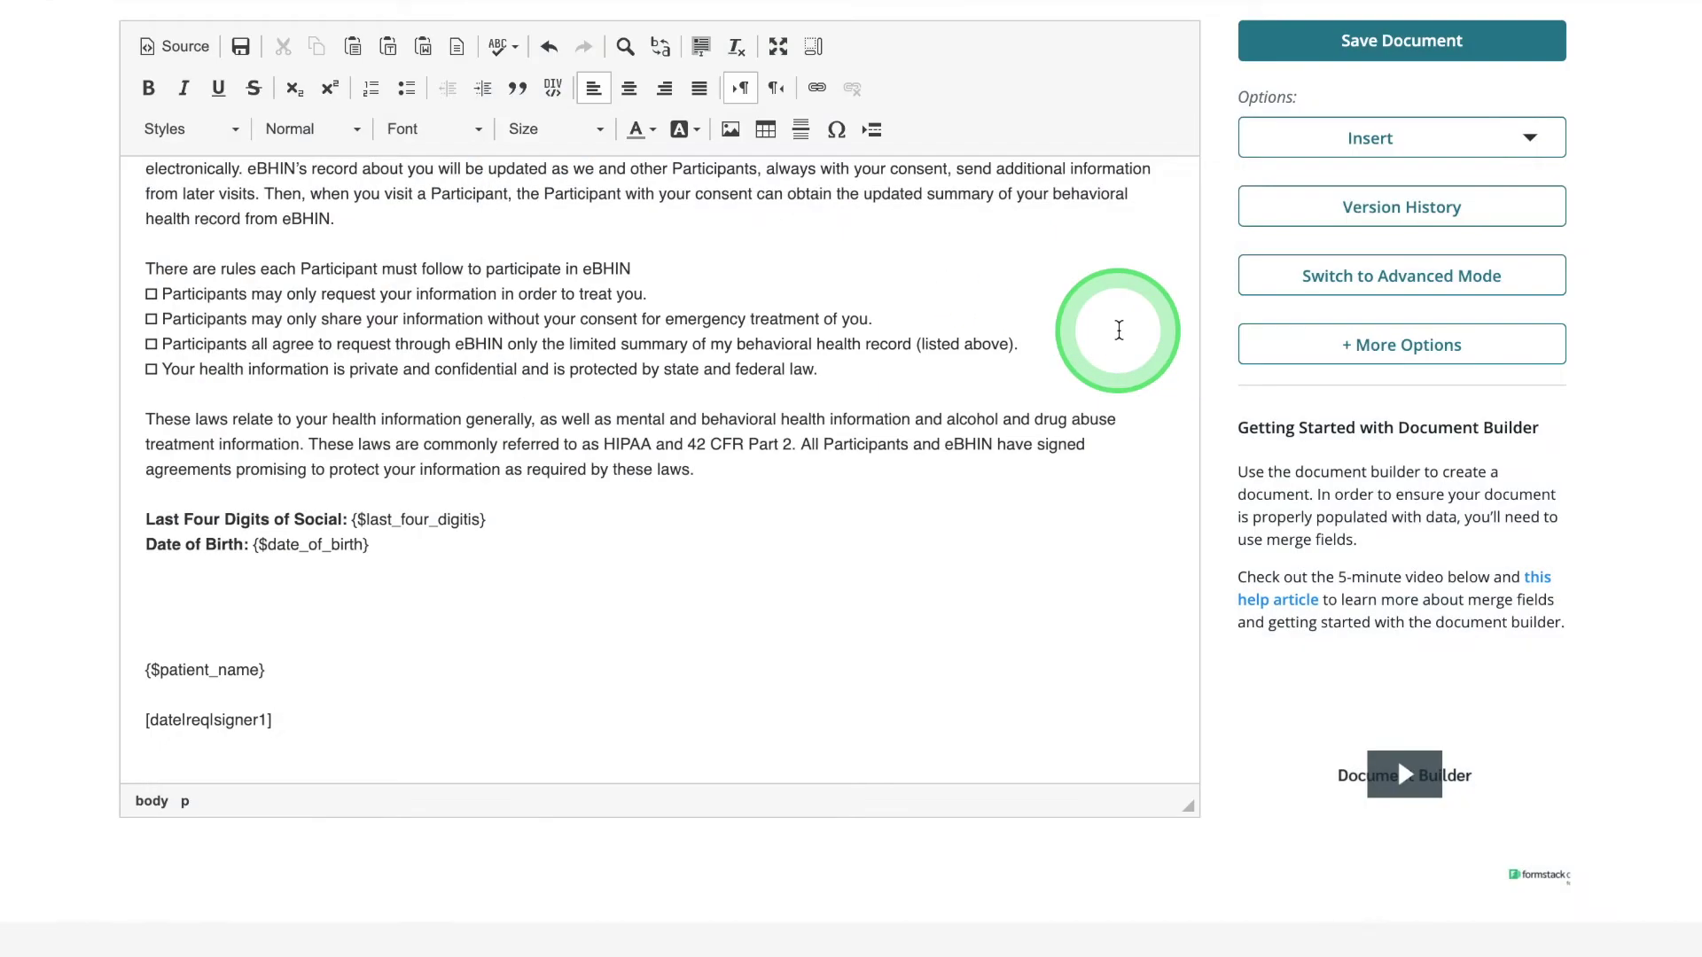
drag(296, 730, 127, 725)
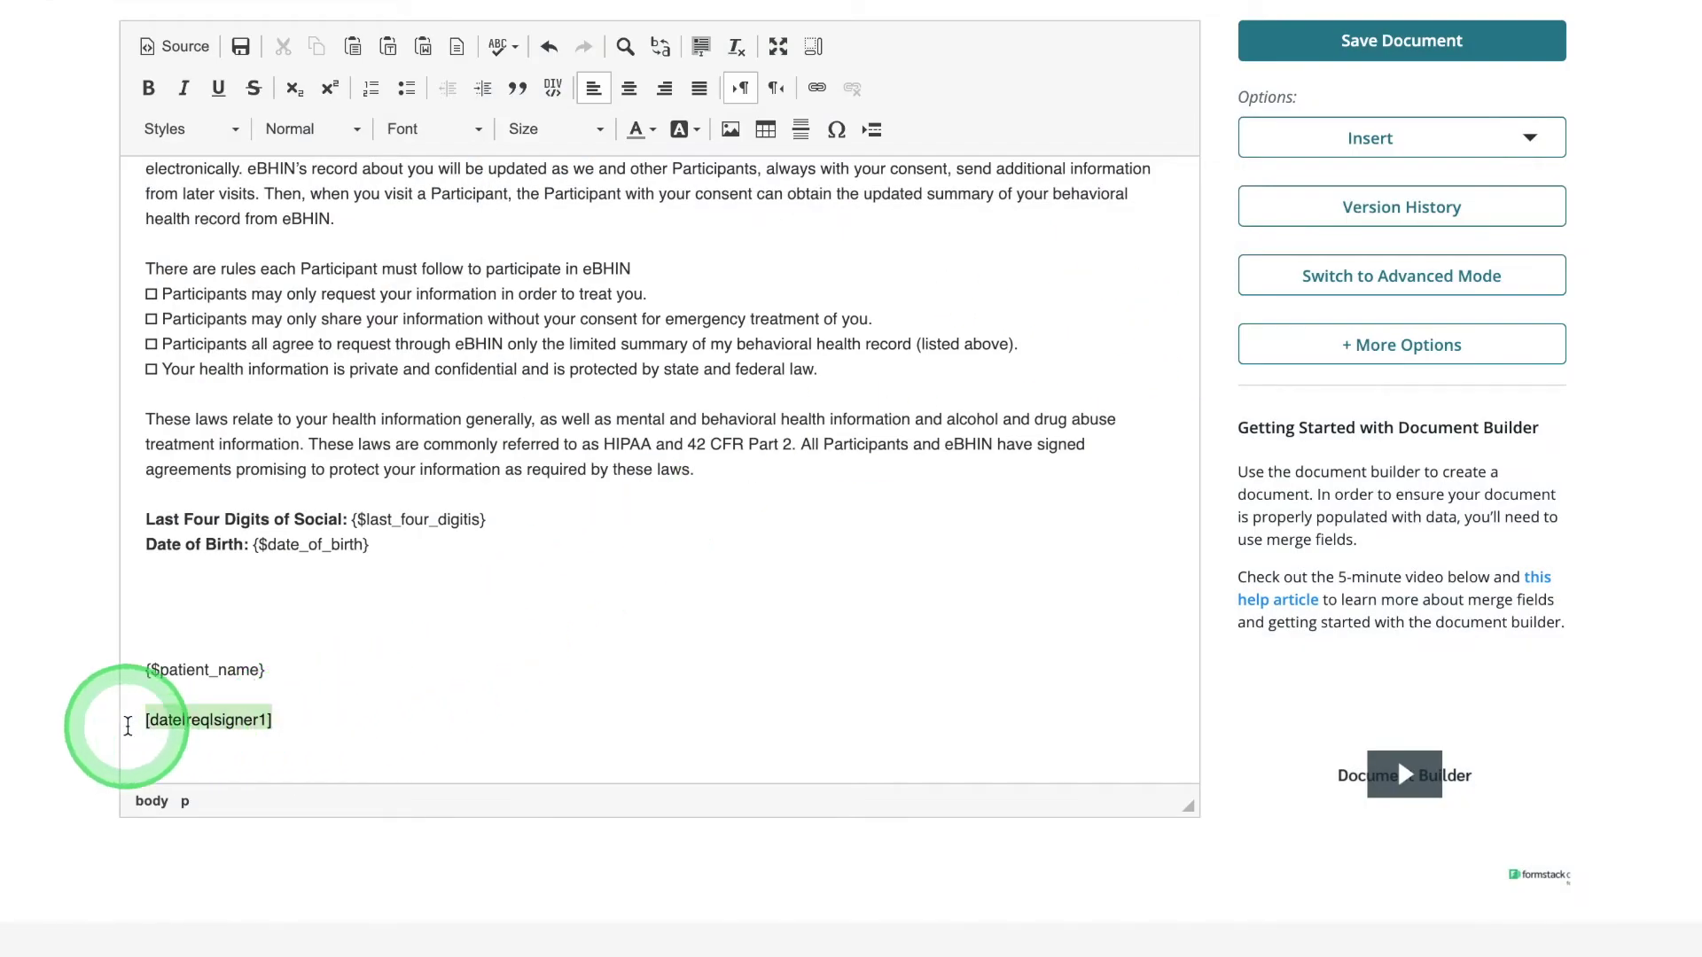
click(645, 131)
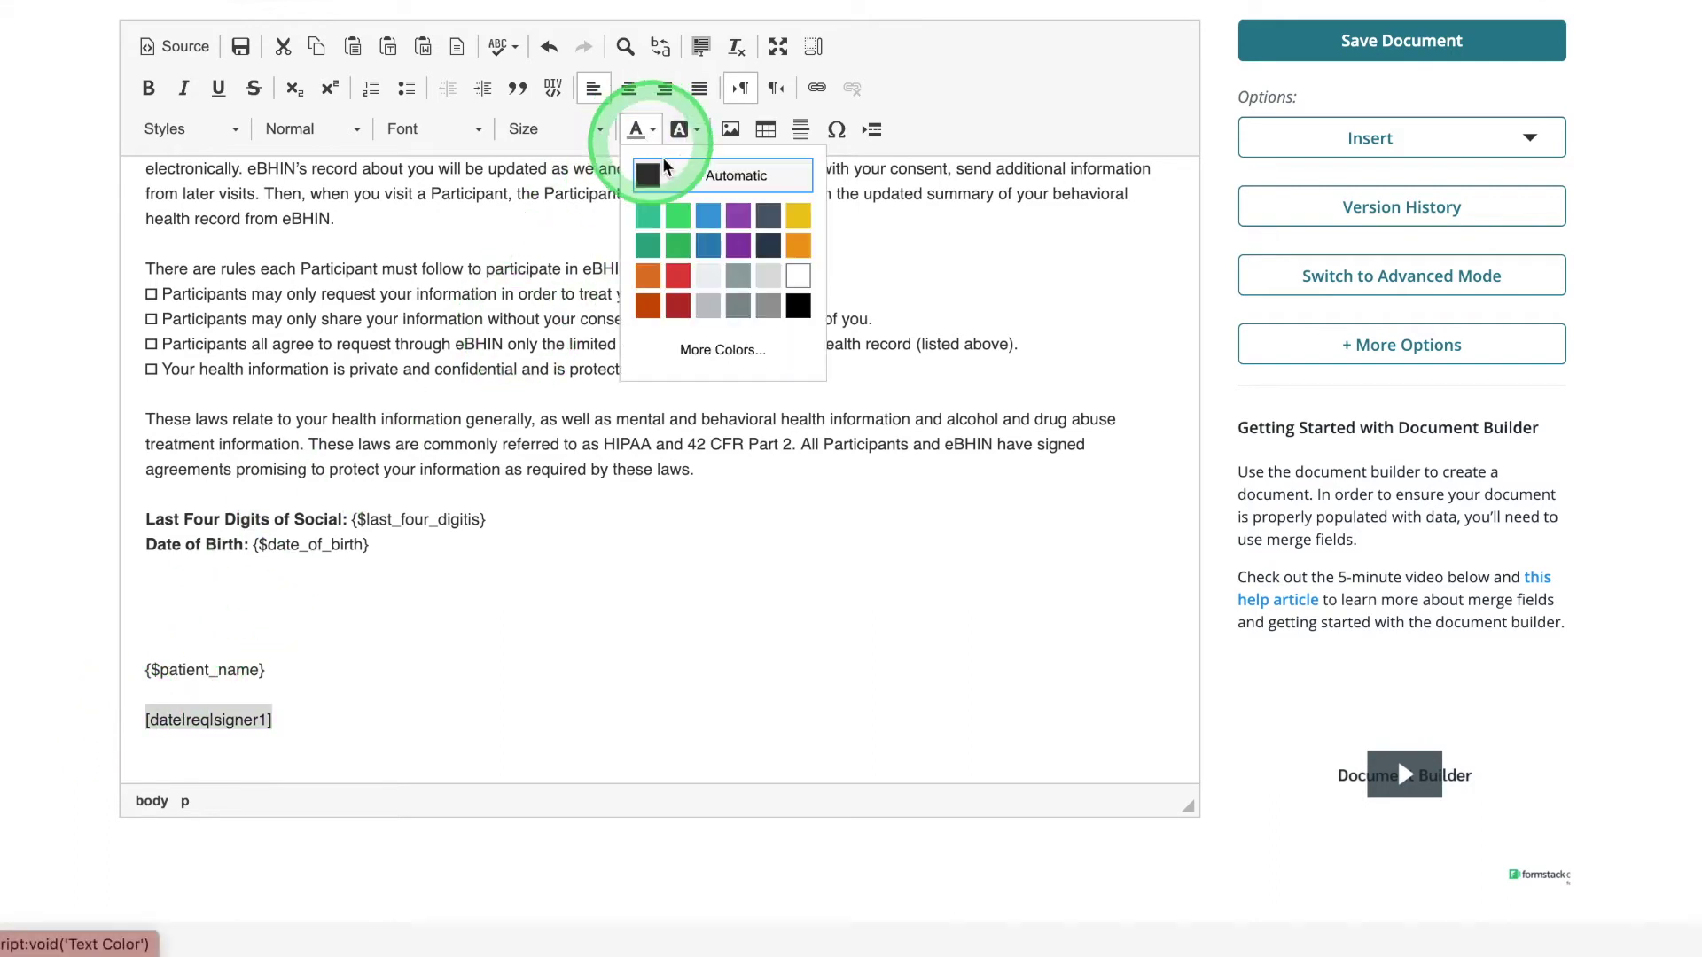
click(797, 276)
click(406, 712)
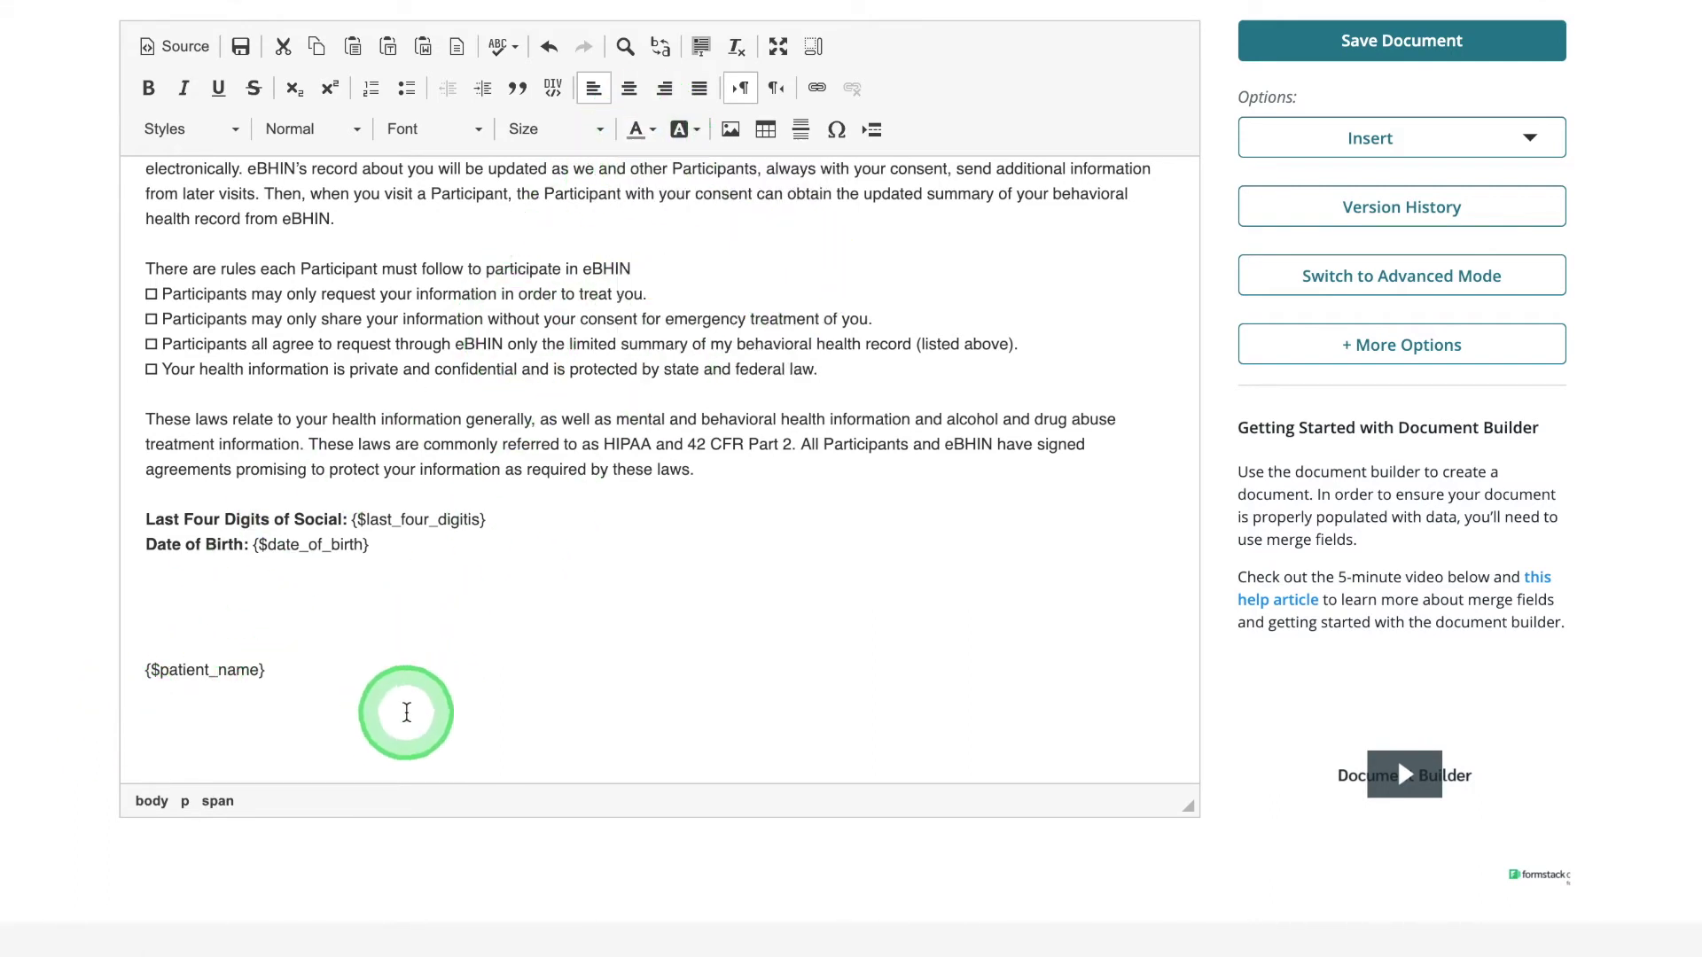
click(610, 221)
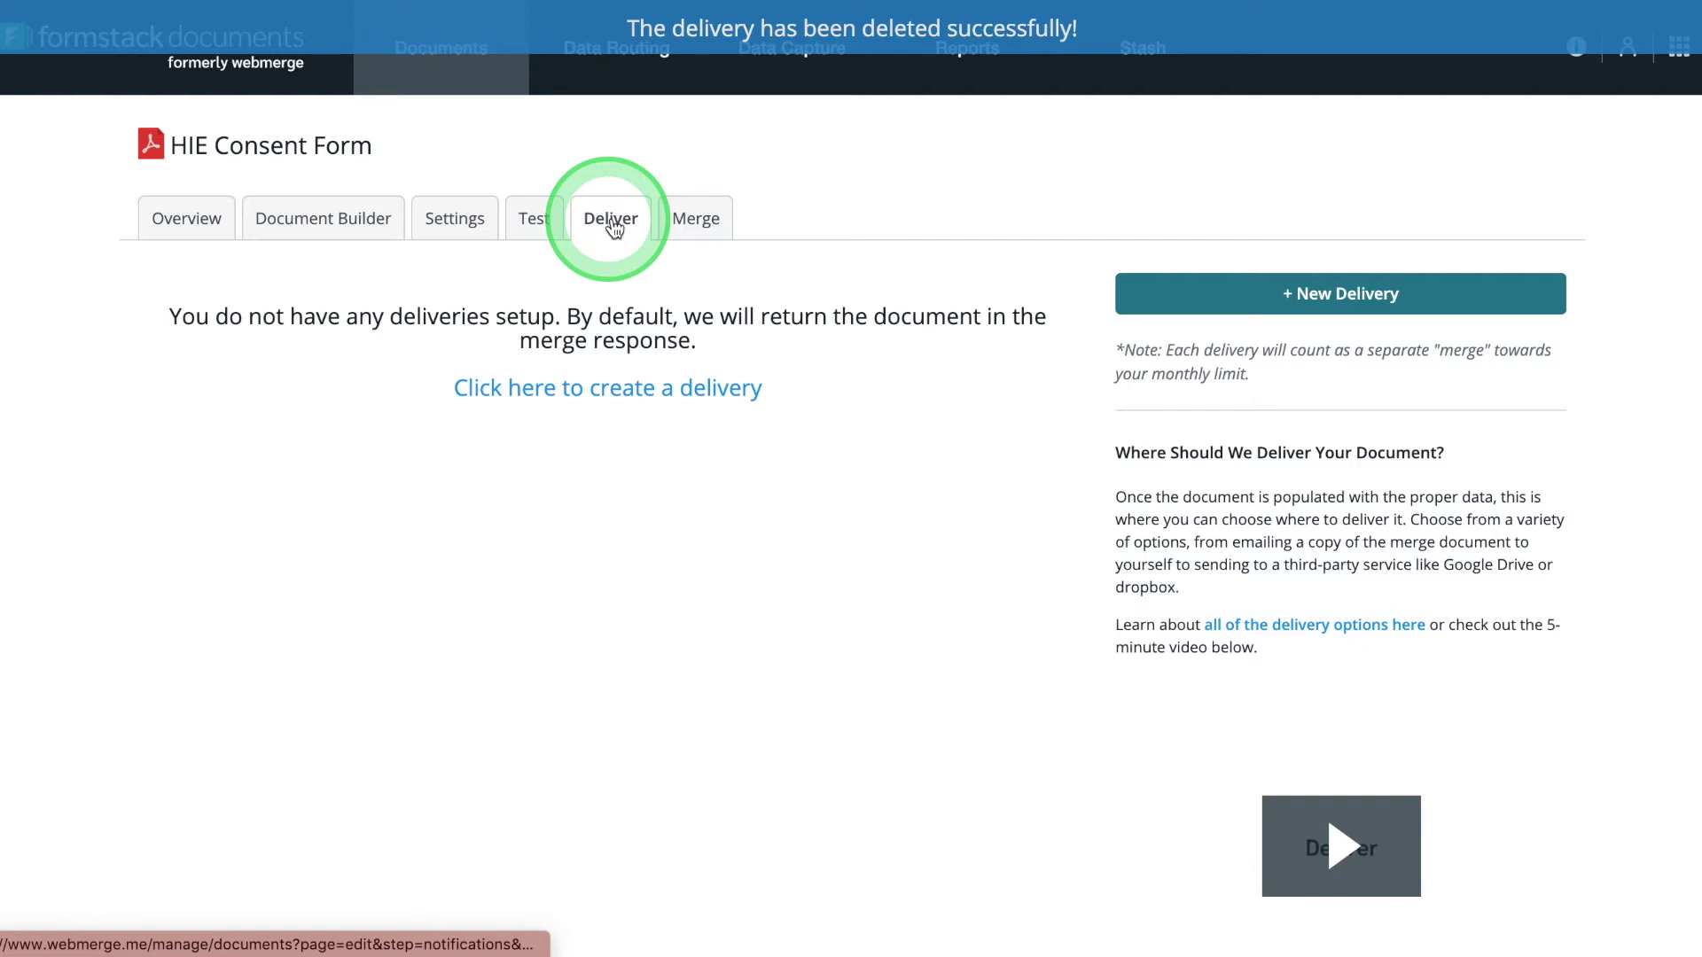
- Save a Send to Formstack Sign delivery with signee name patient_name and signee email set to email
click(1171, 306)
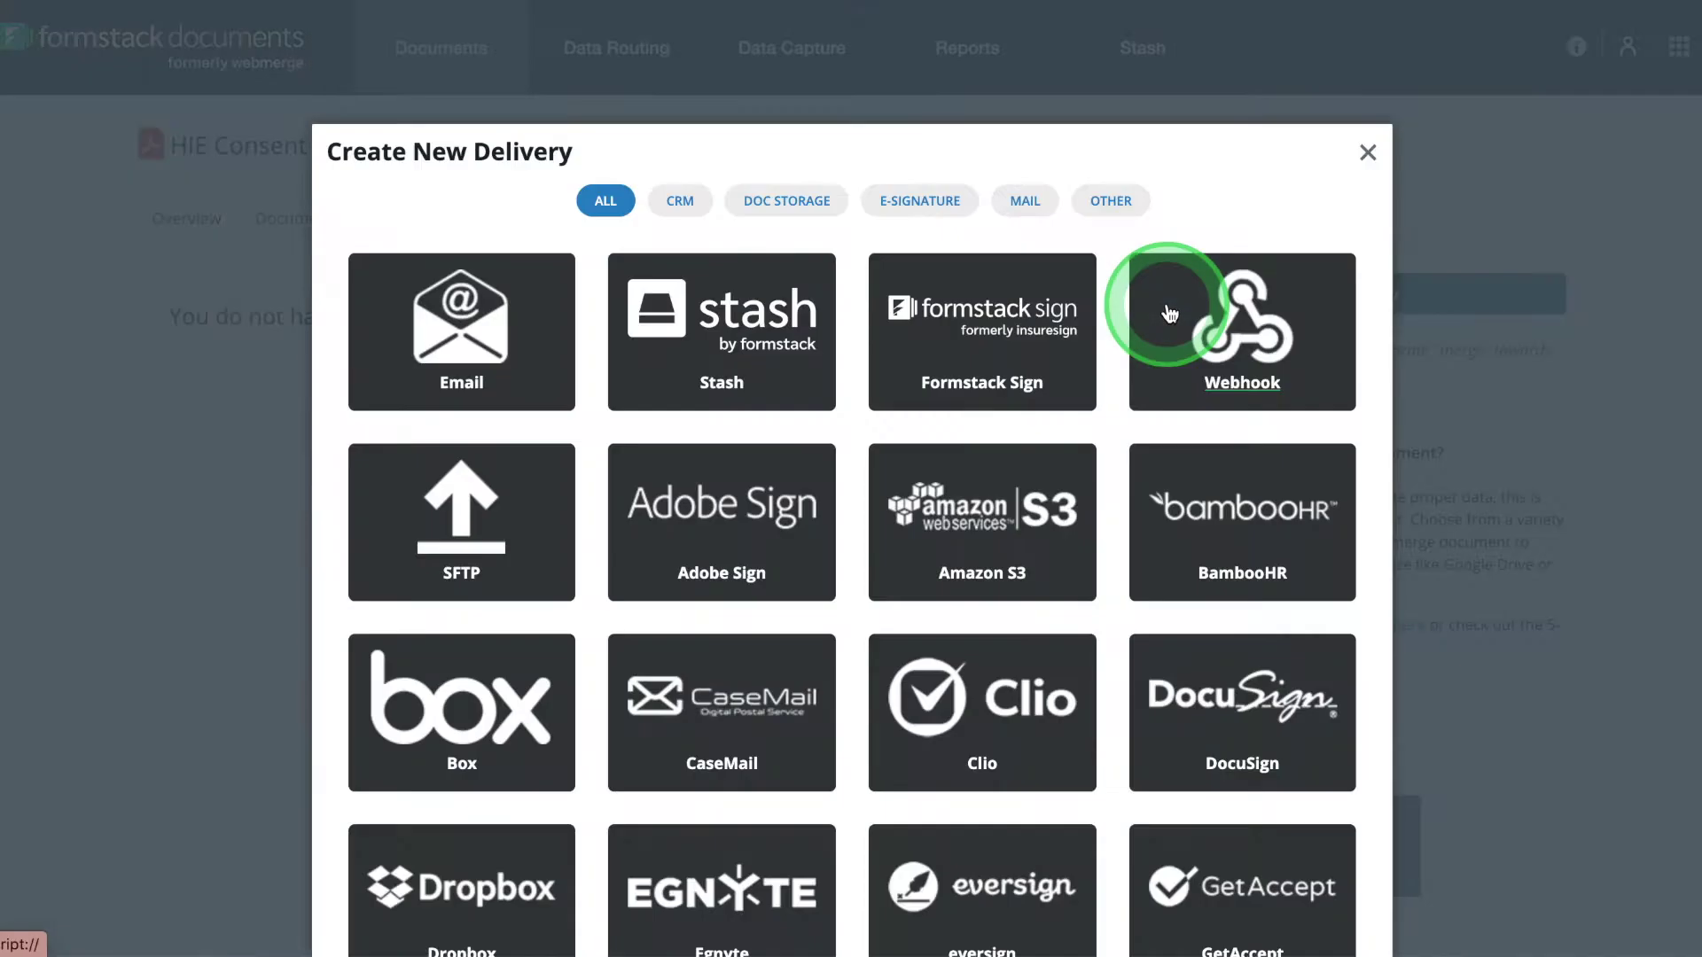
click(997, 334)
click(1255, 284)
text(Please sign this HIE Consent Form prior to your appointment)
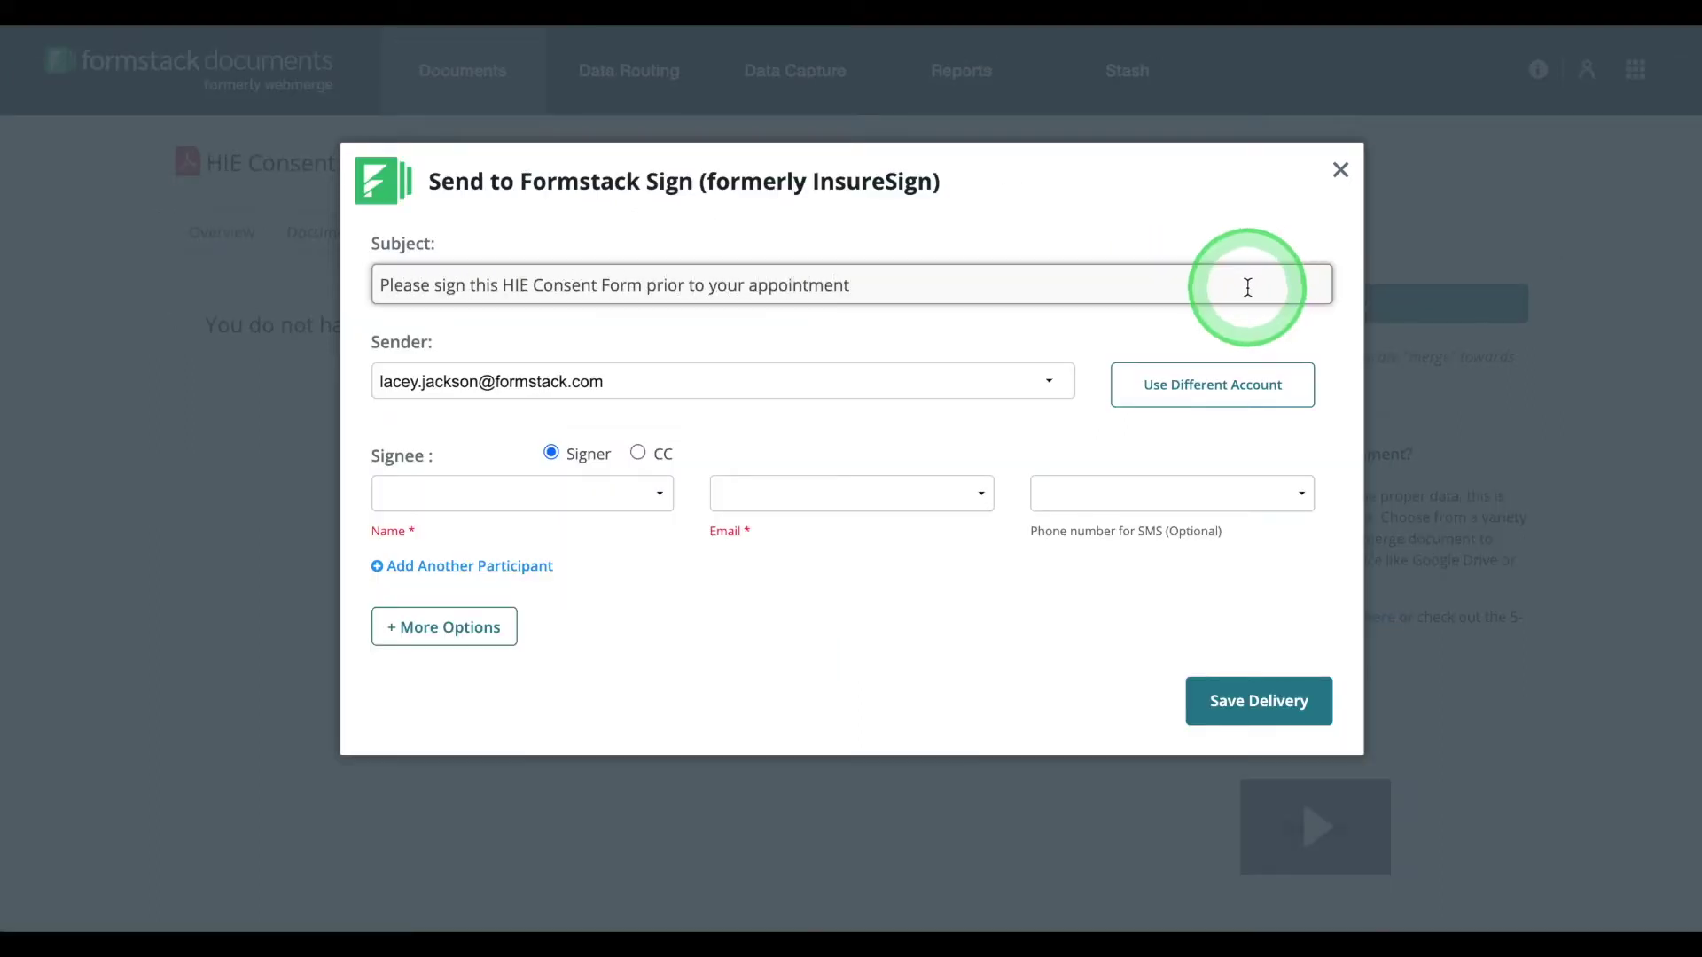
click(661, 494)
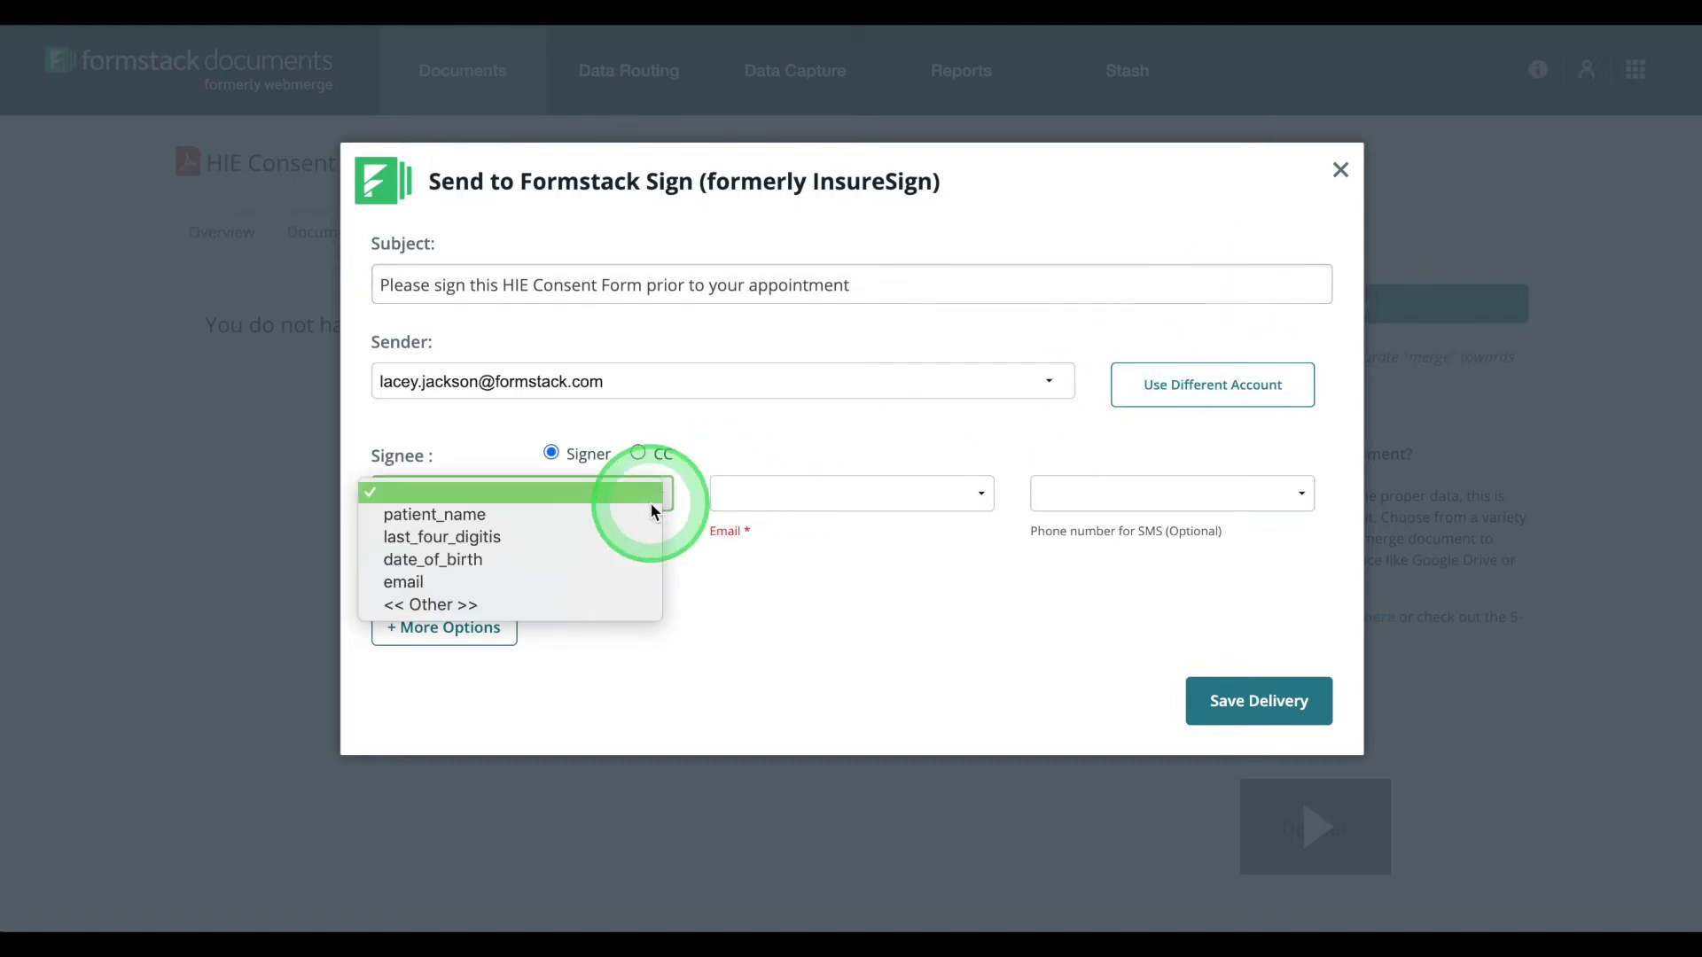
click(653, 514)
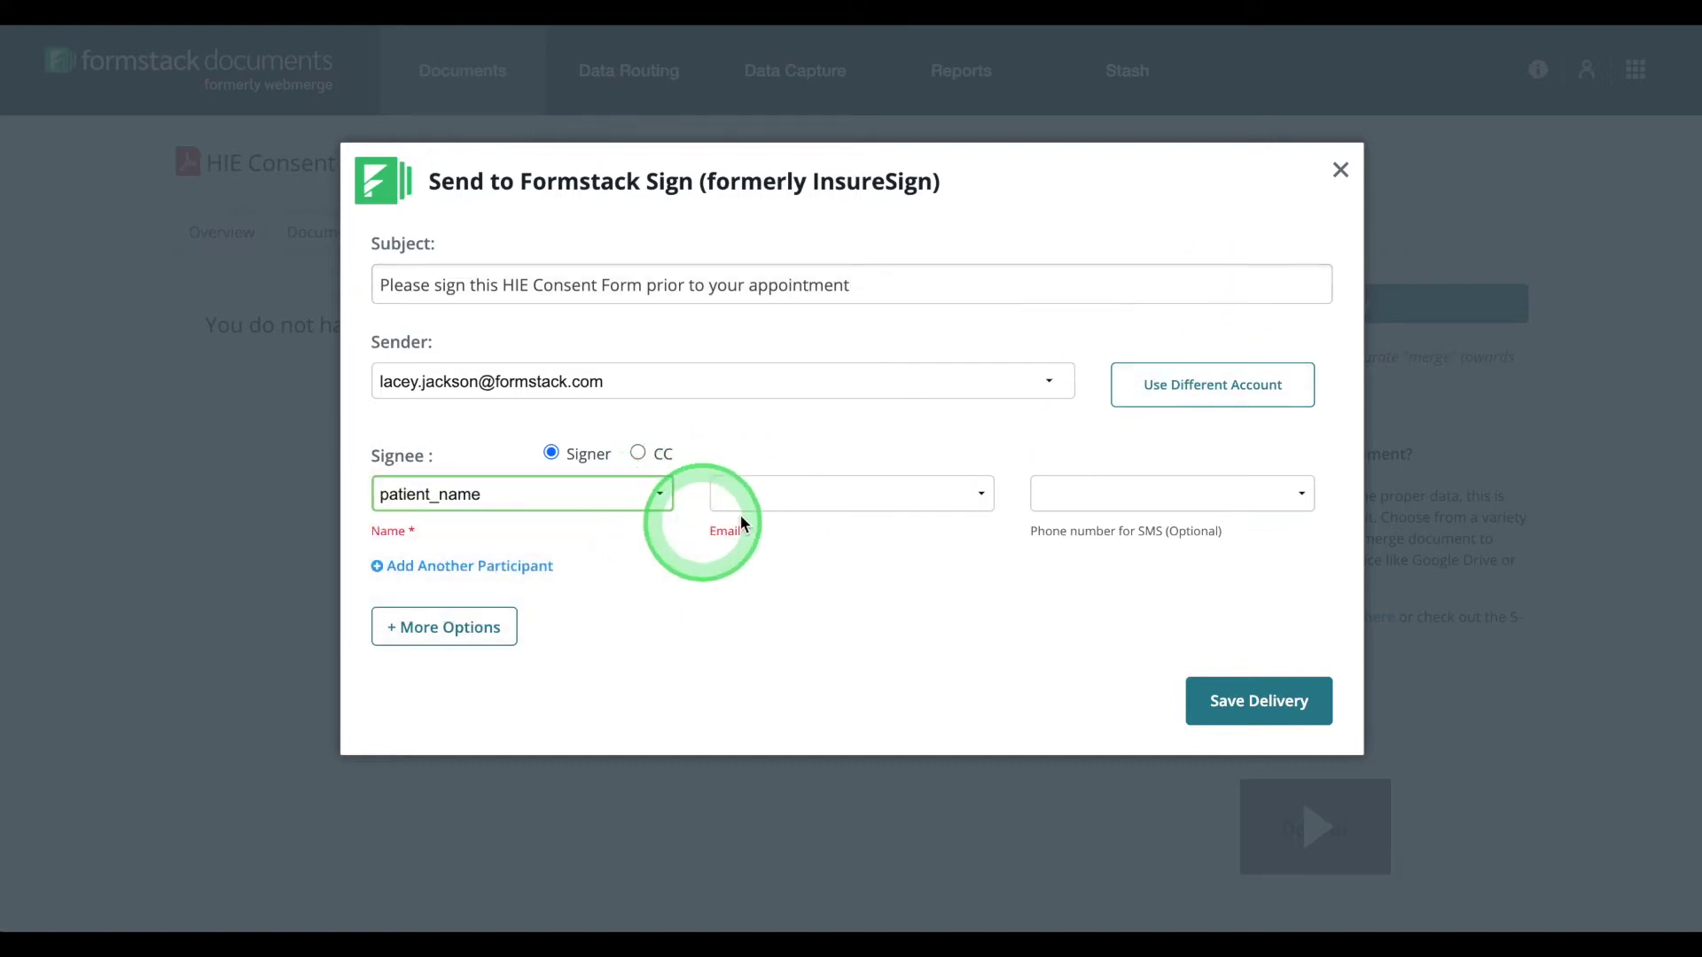
click(984, 503)
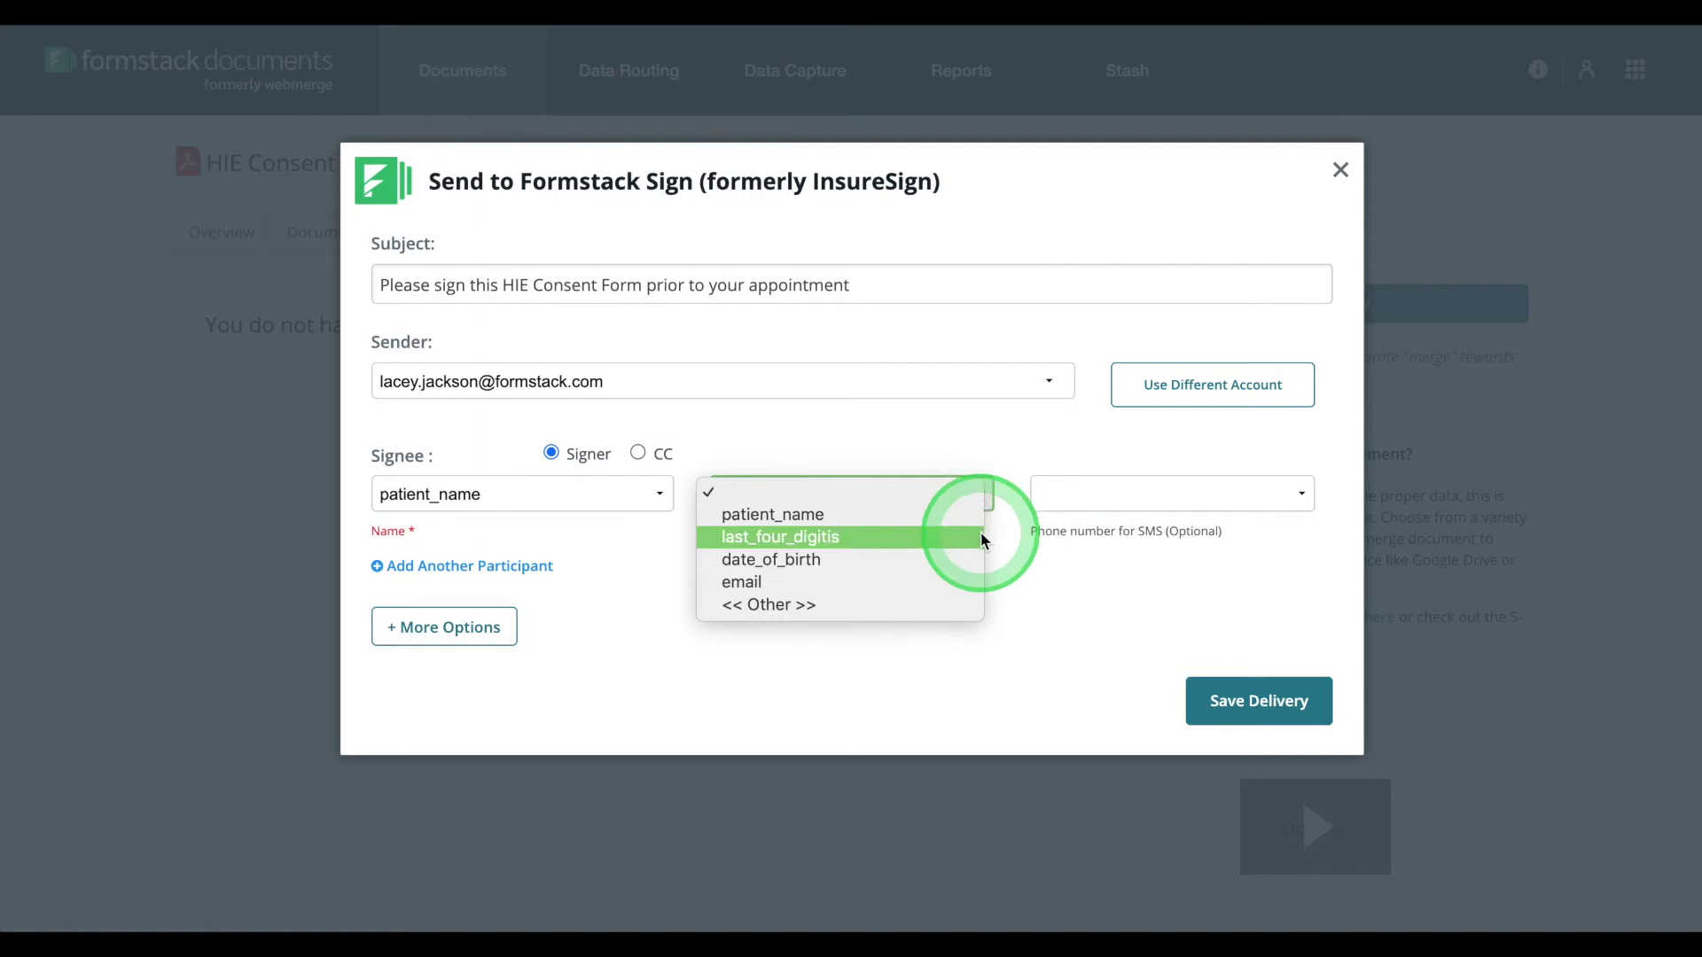
click(975, 559)
click(969, 494)
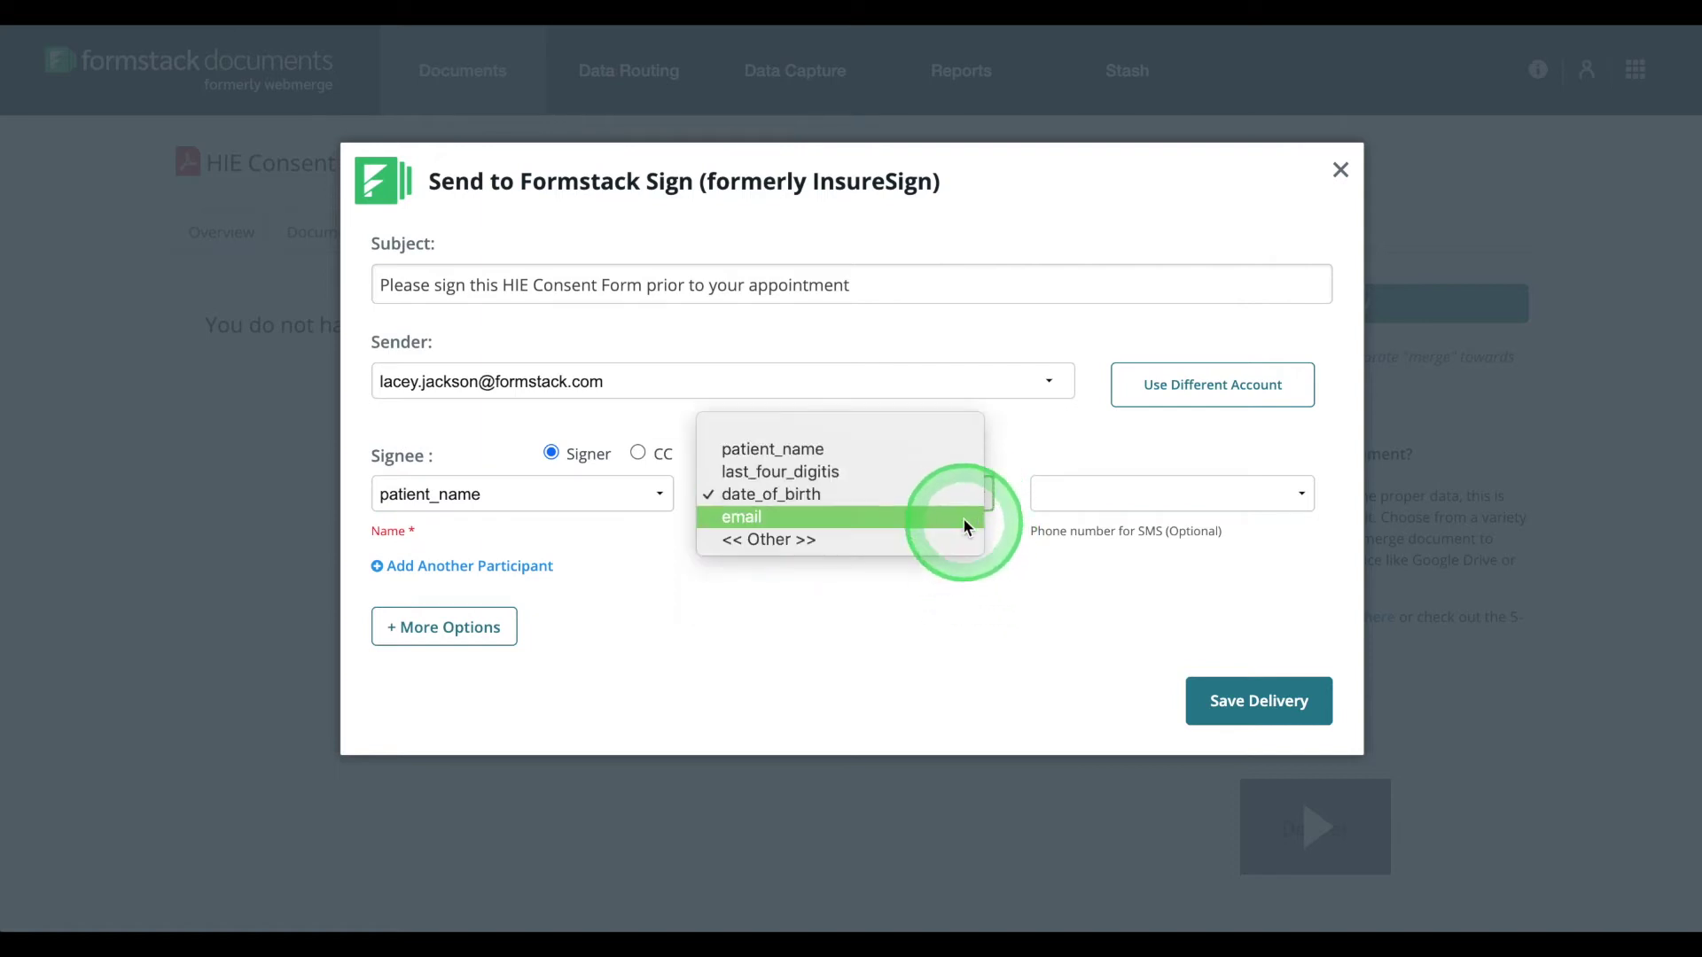
click(964, 530)
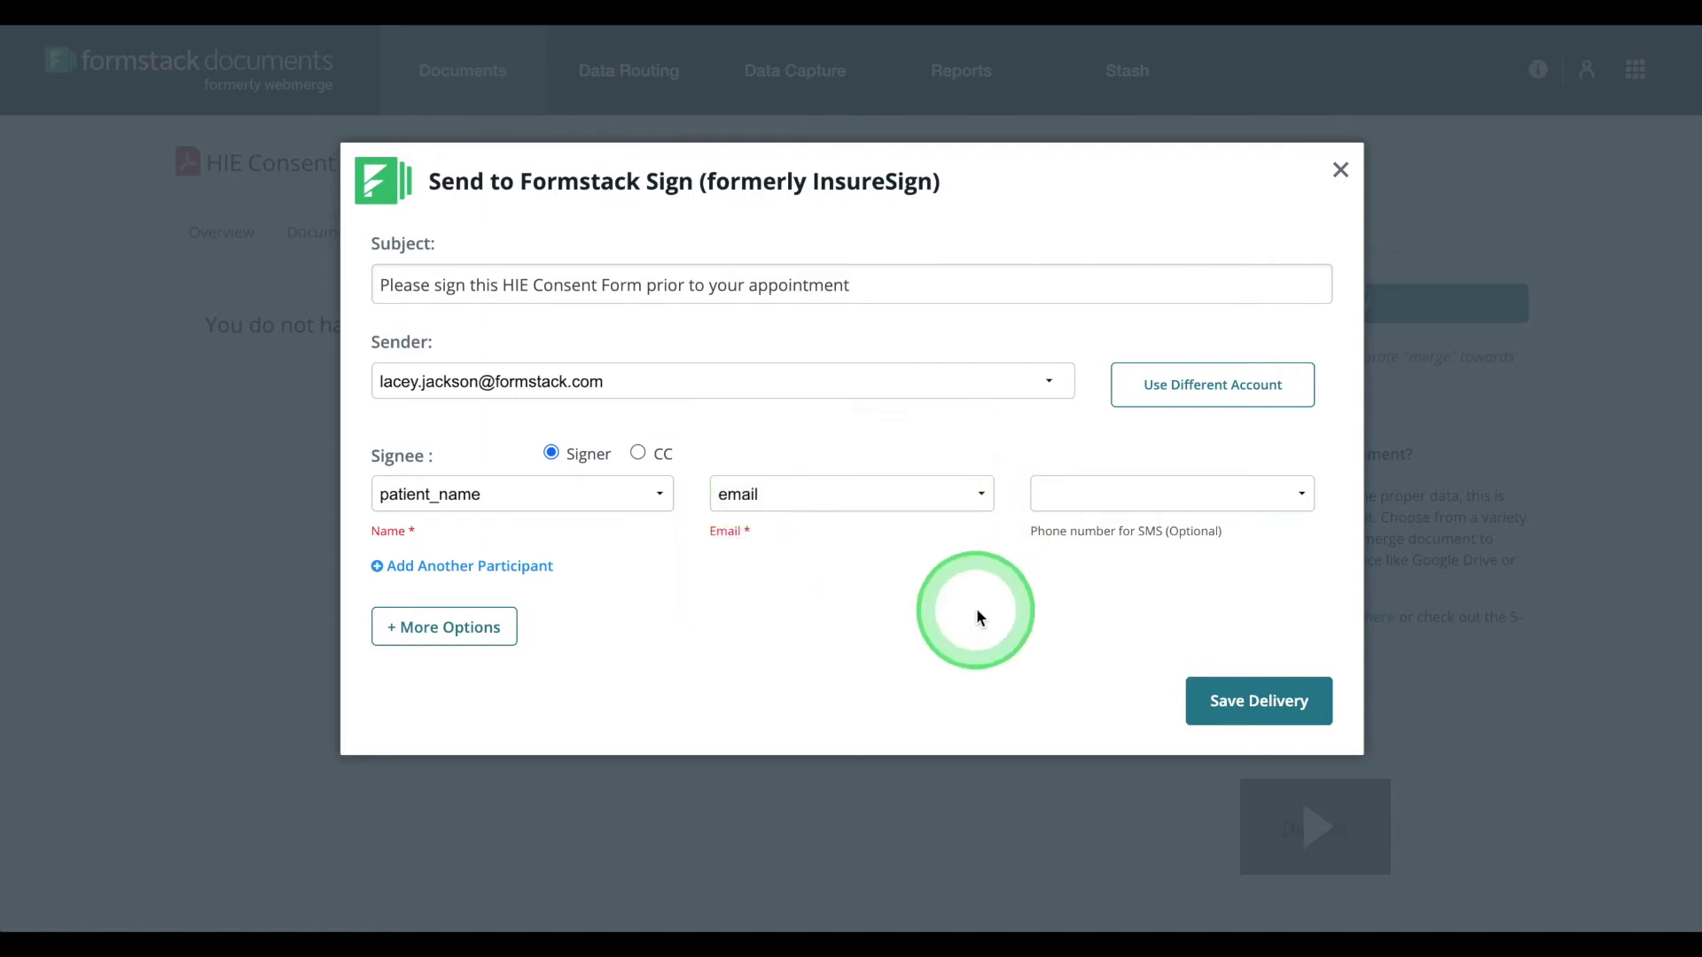
click(1224, 703)
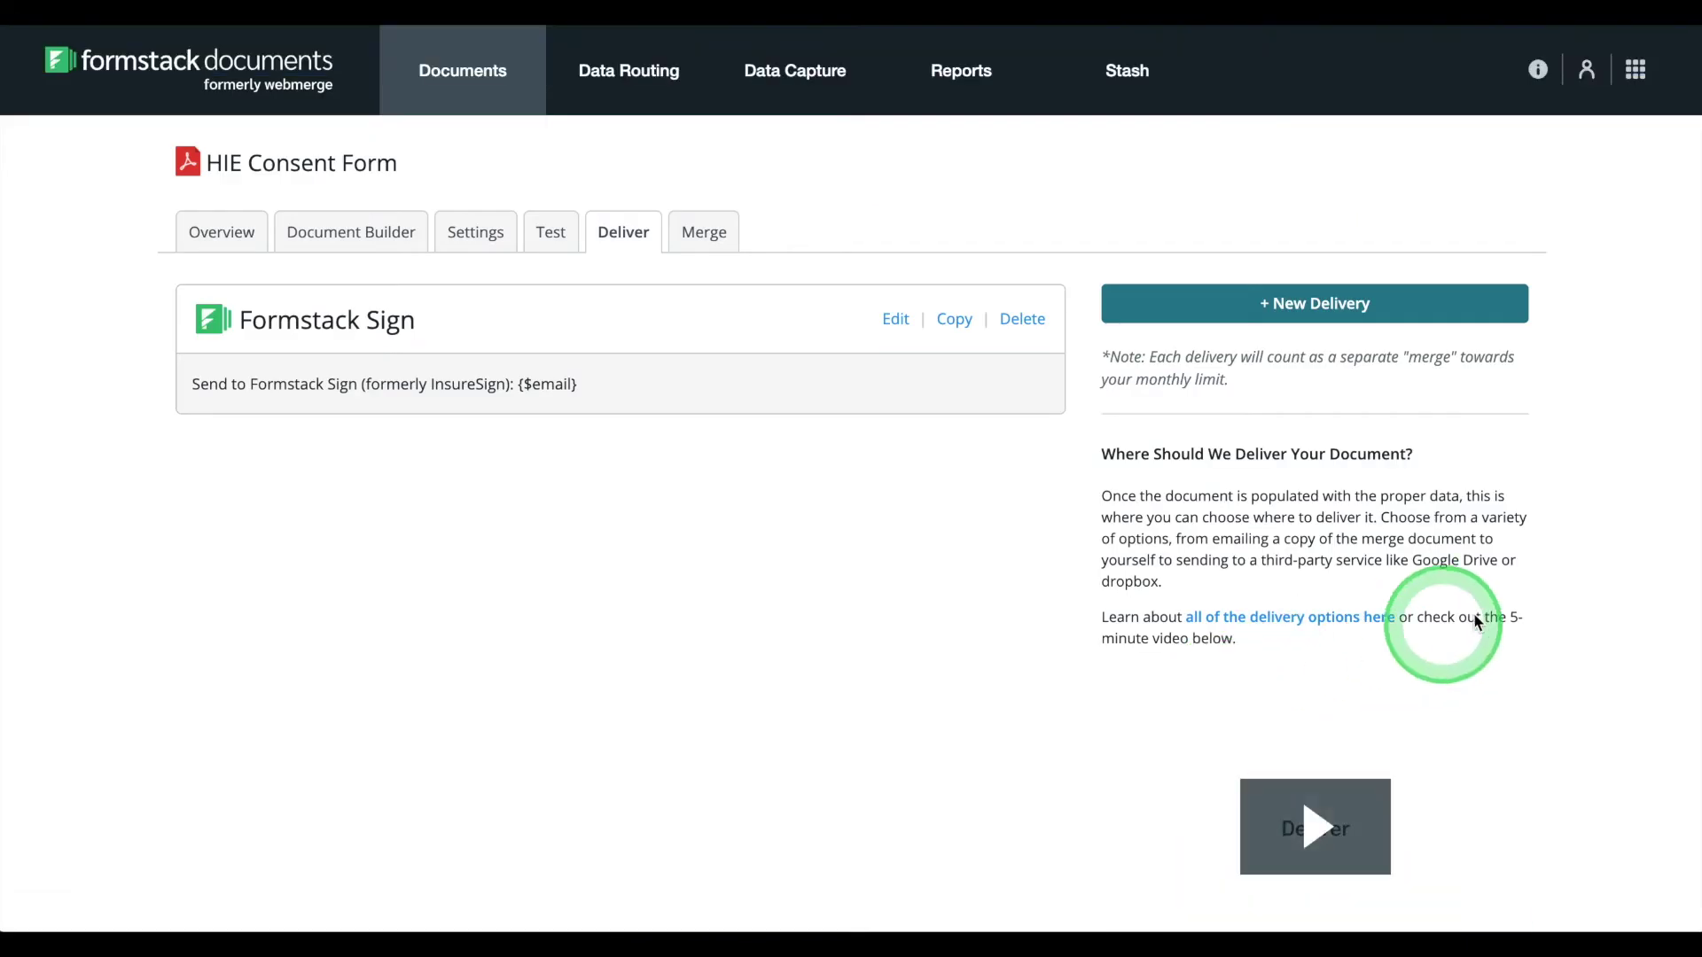
- Switch to Formstack Forms and open the New Patient Health History Form
click(1641, 78)
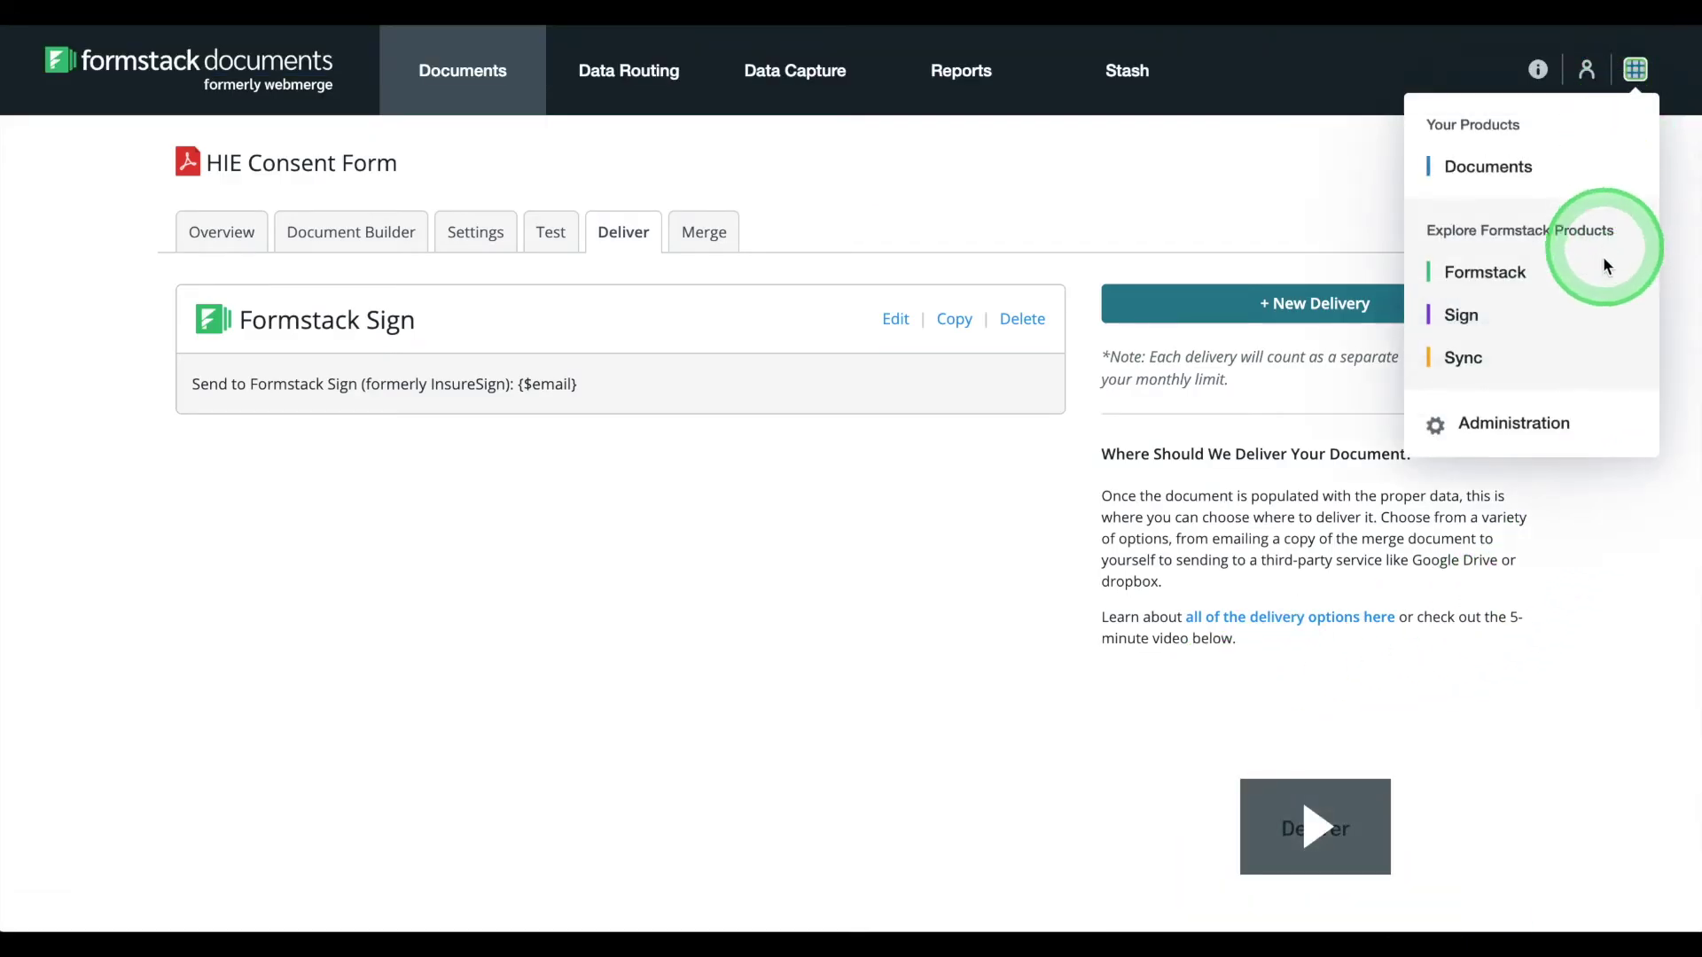
click(1512, 275)
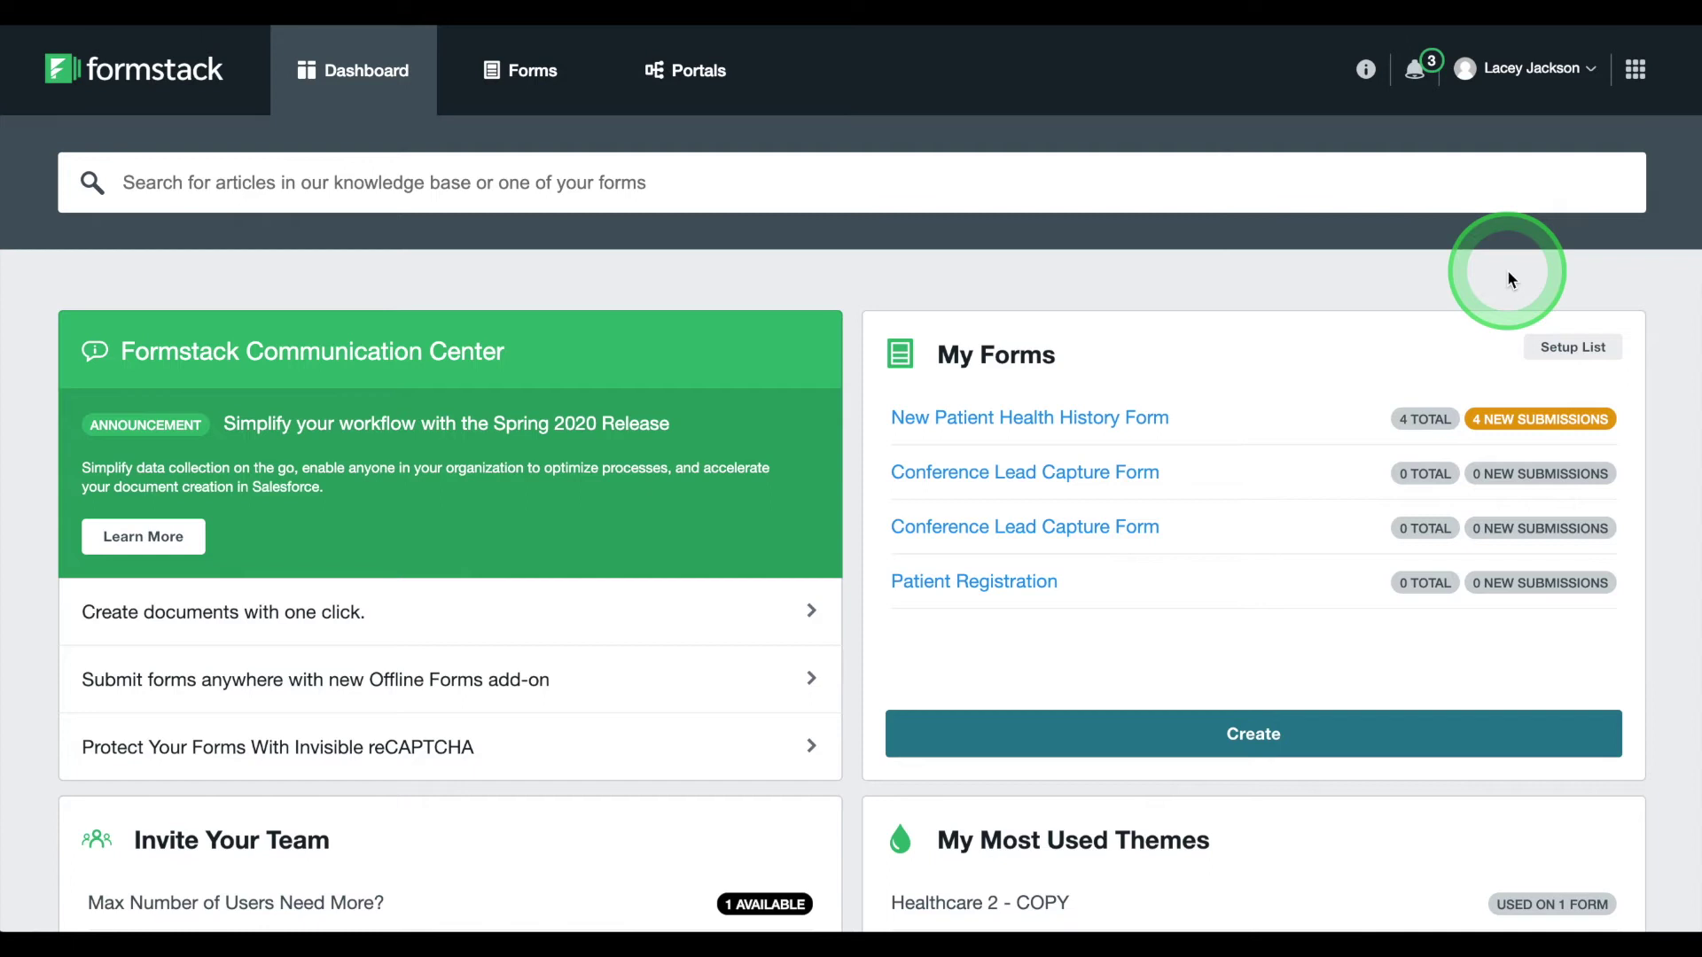
click(1112, 424)
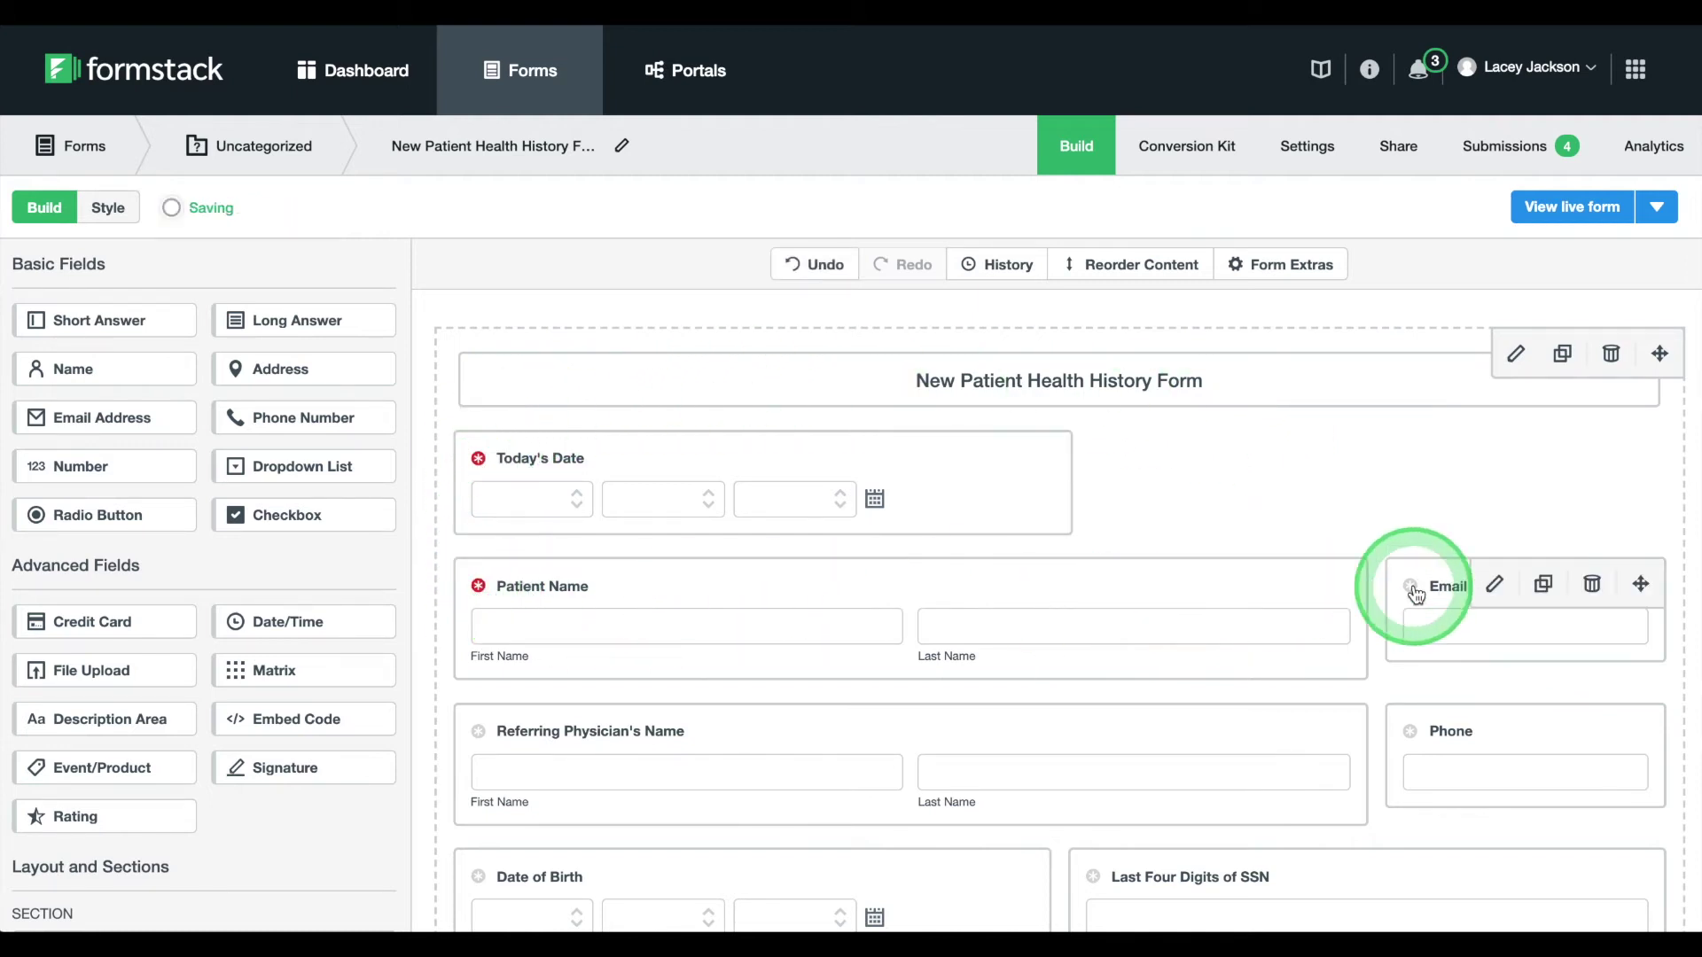
- Make the Phone and Referring Physician's Name fields required
click(1412, 734)
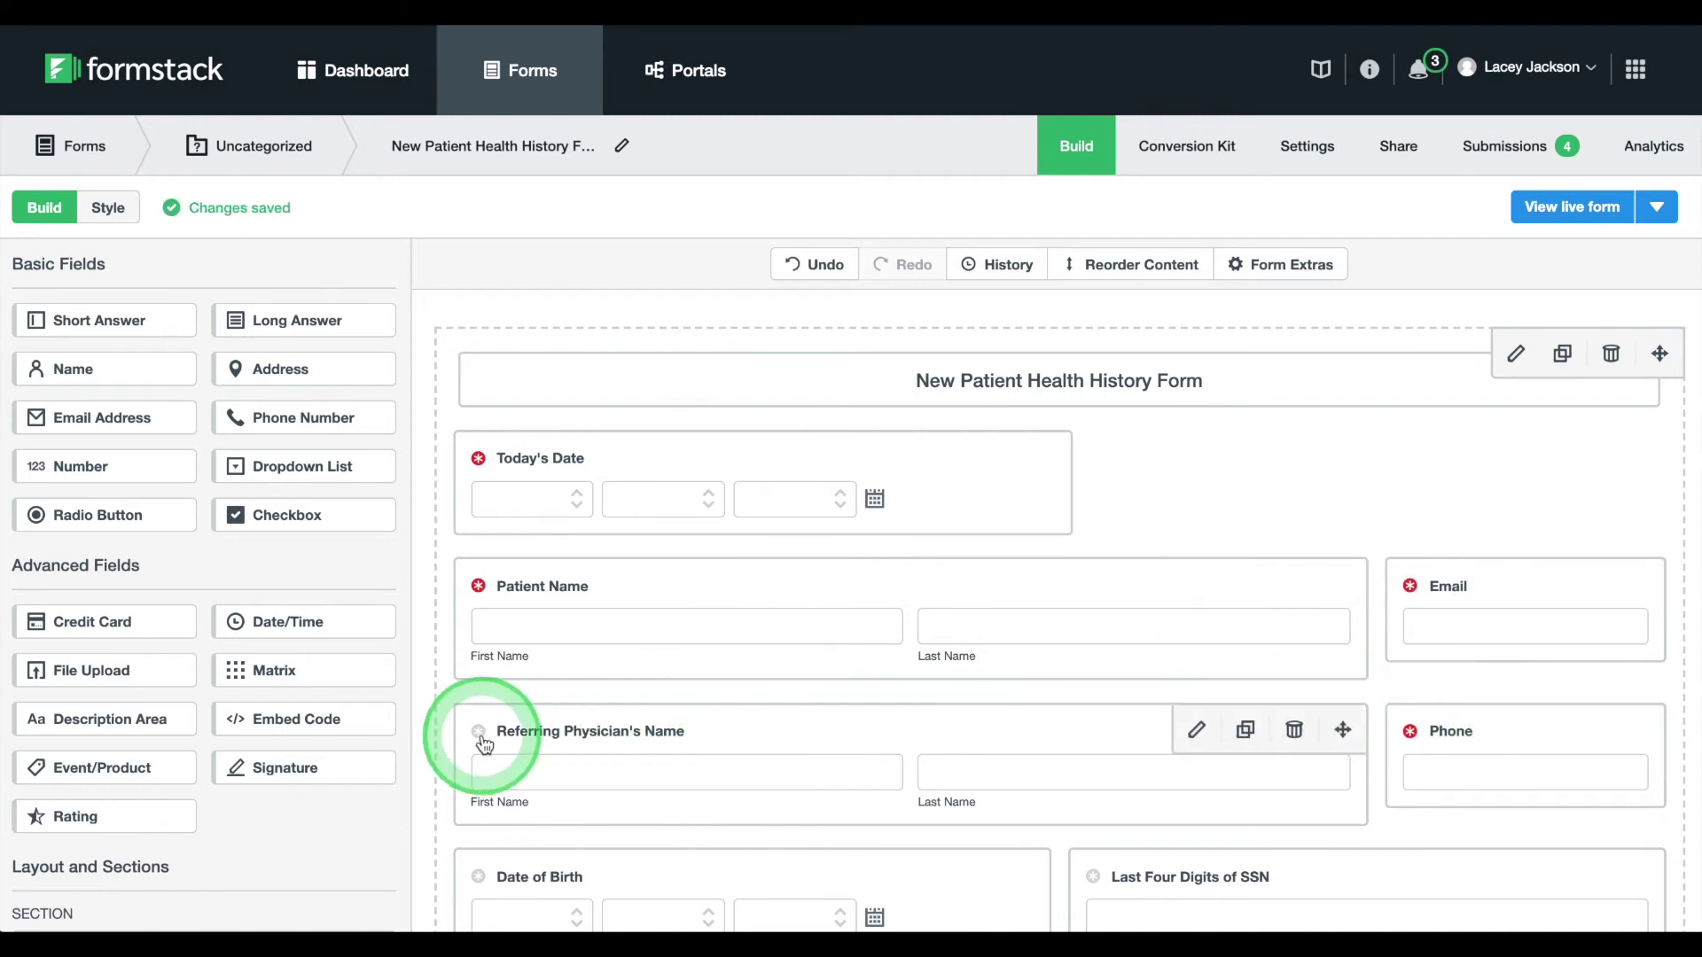
click(480, 733)
scroll(479, 700, down, 2)
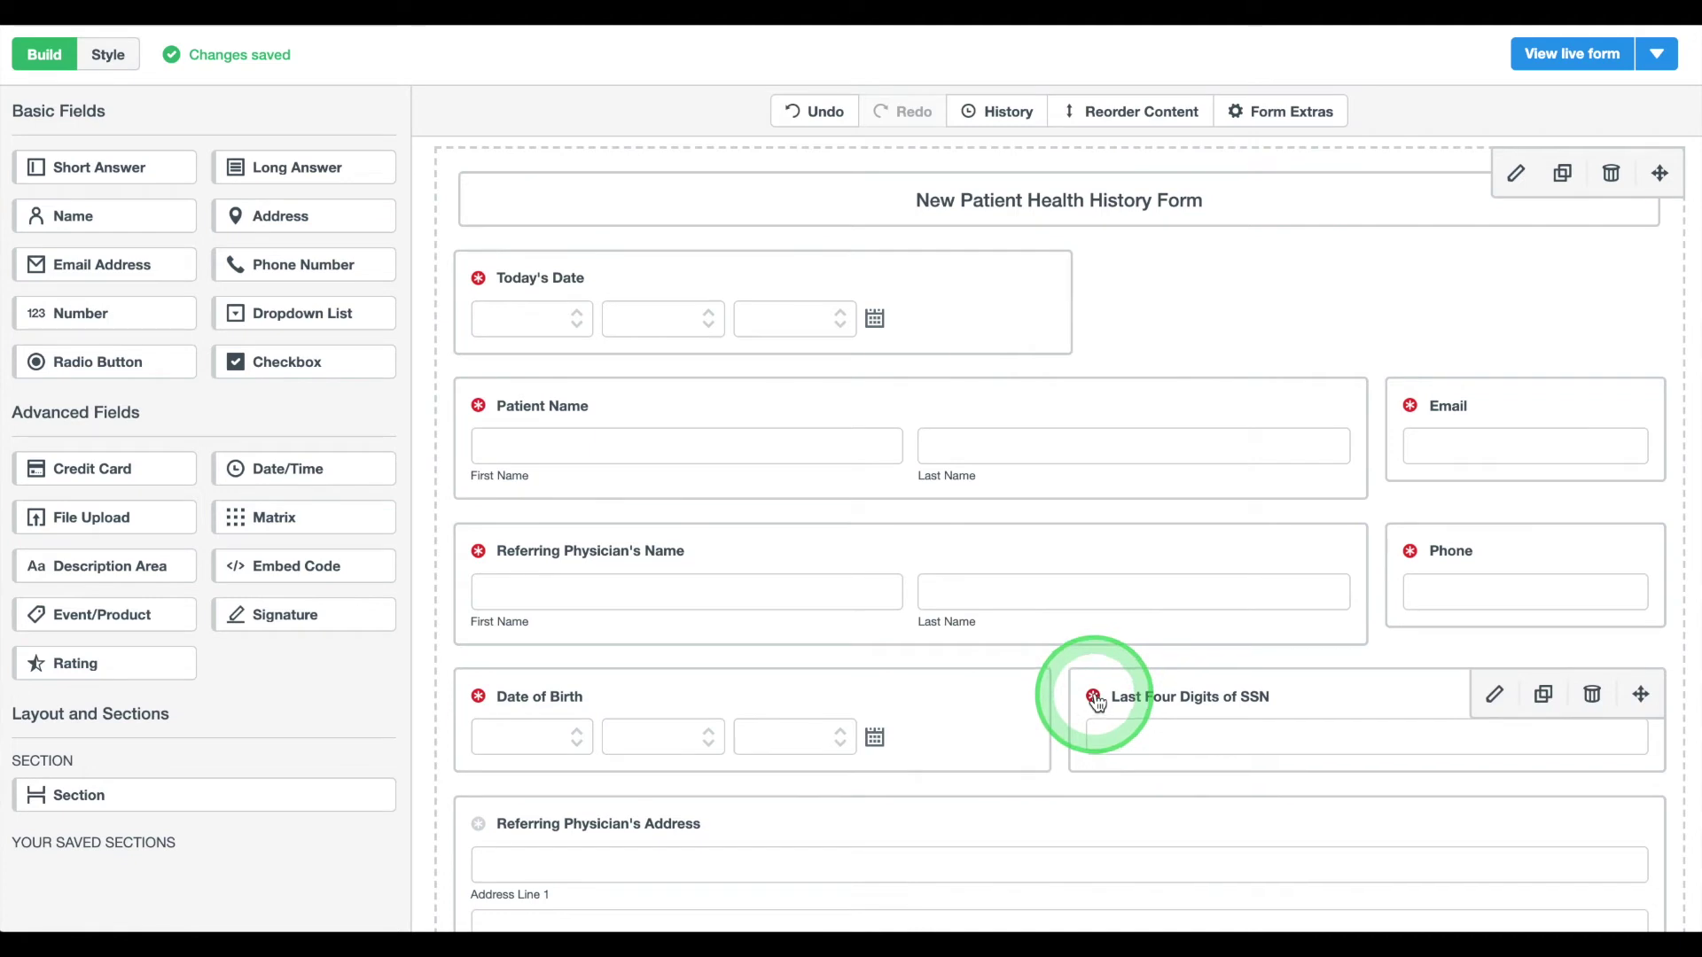
scroll(1096, 696, up, 2)
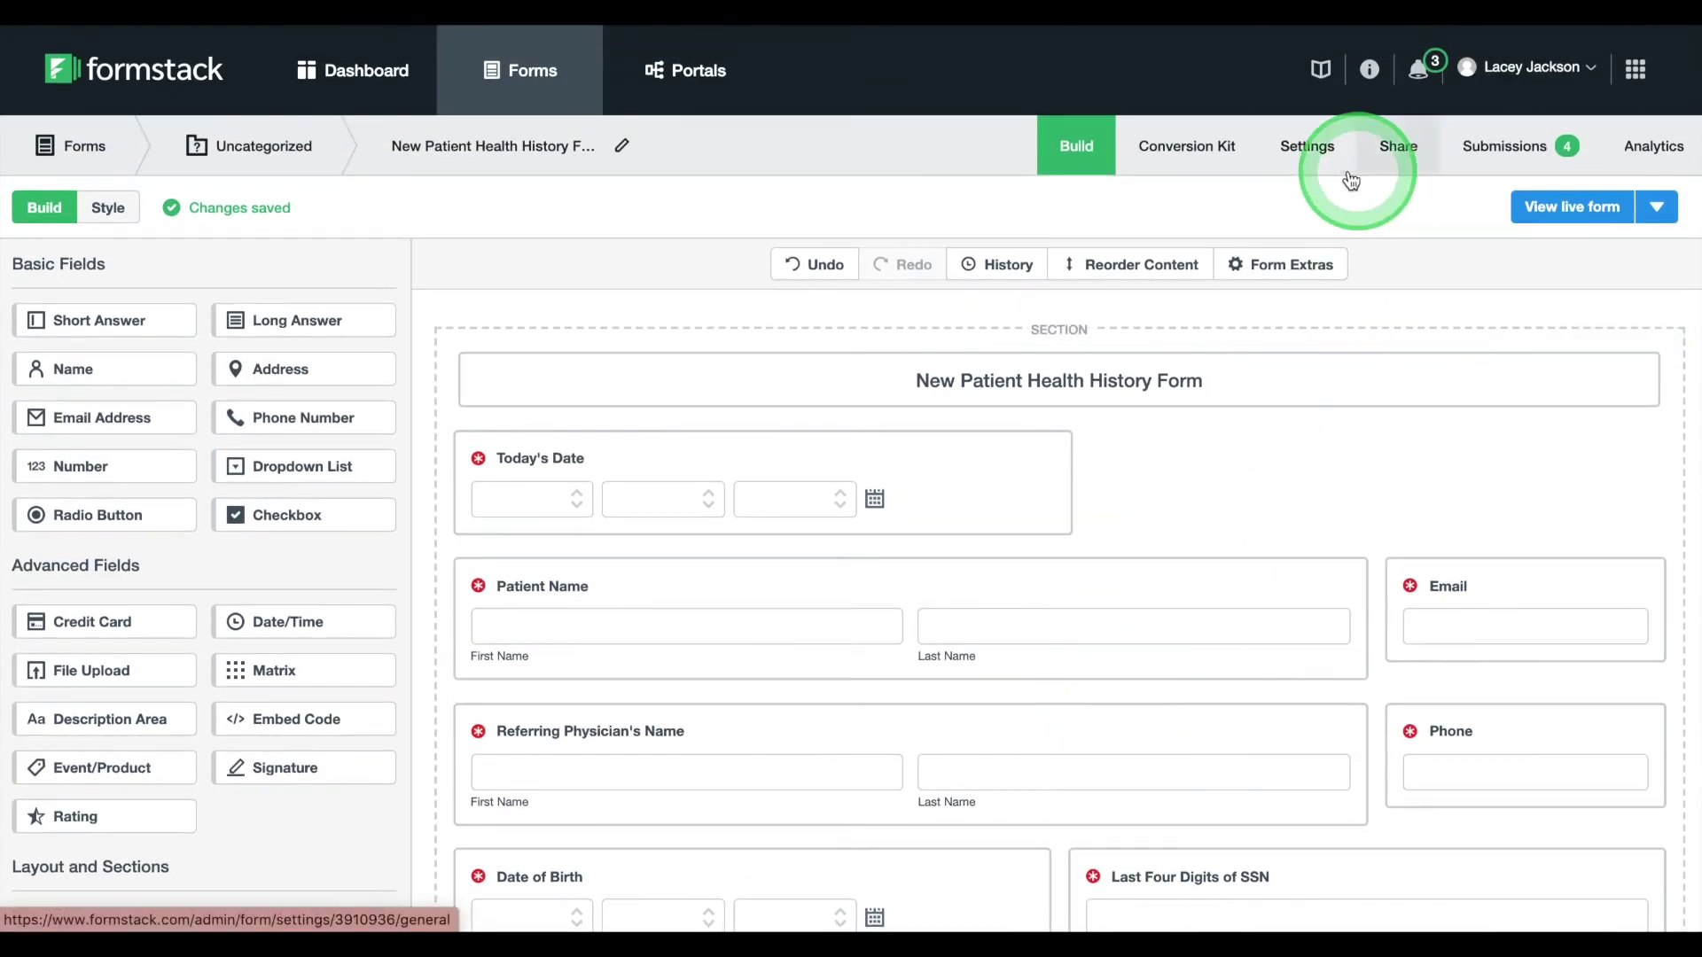
- Add a Formstack Documents integration in the form settings and log into Formstack Documents
click(1310, 148)
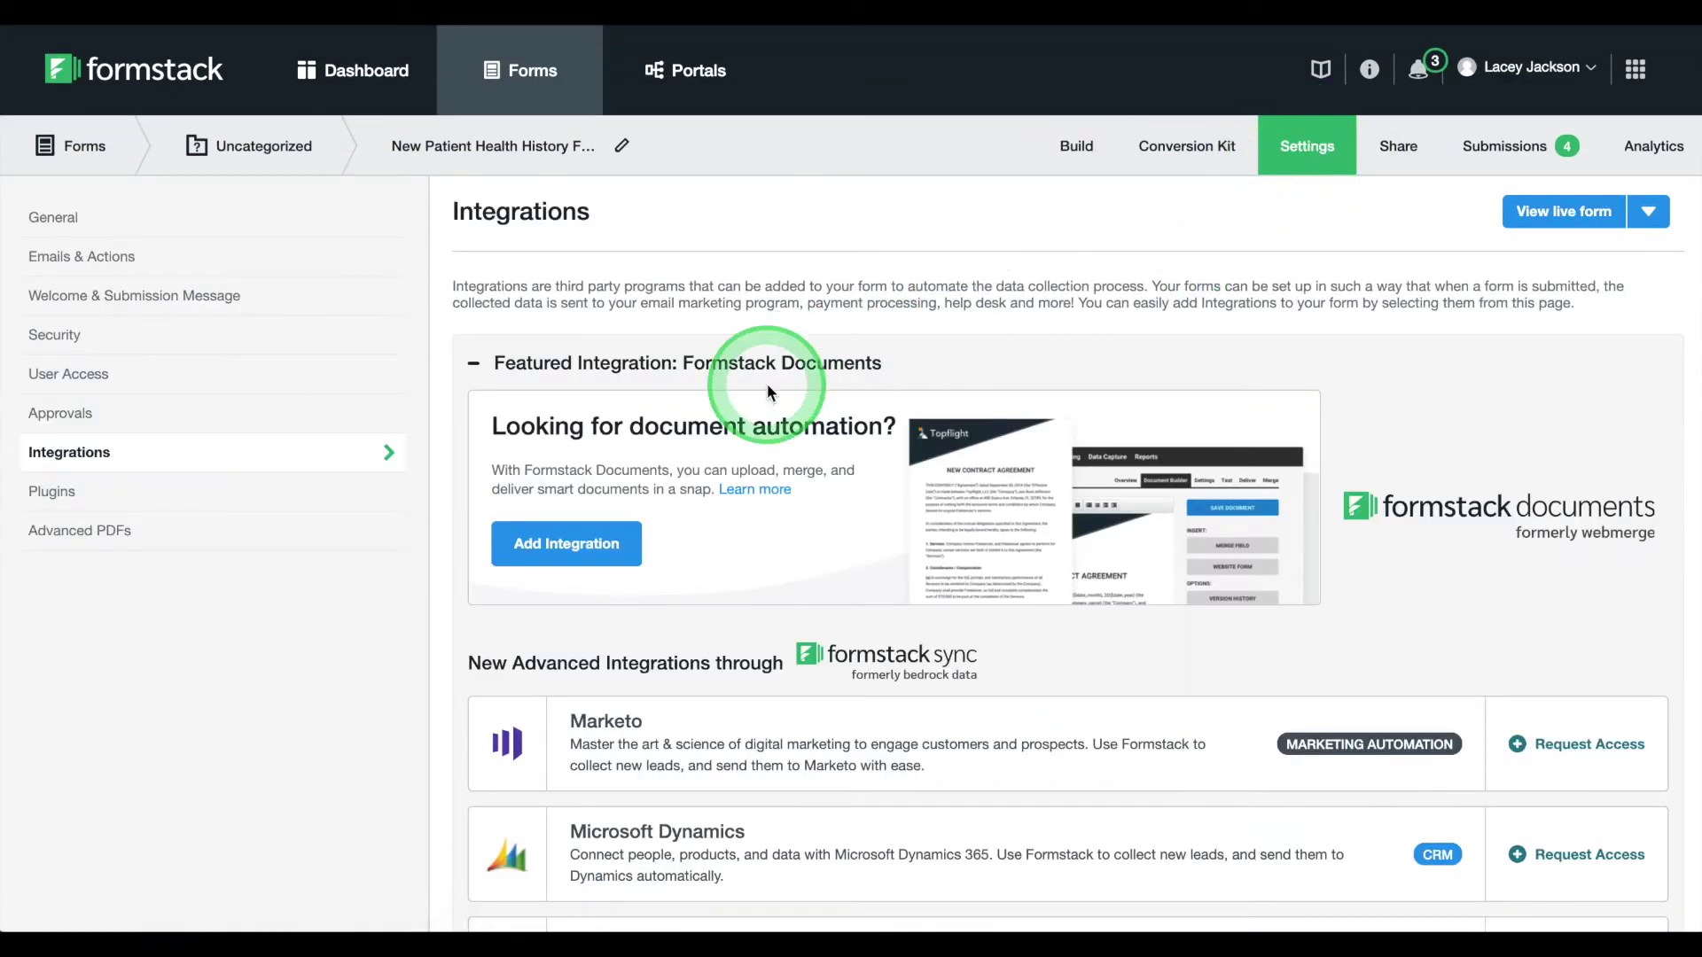
click(567, 544)
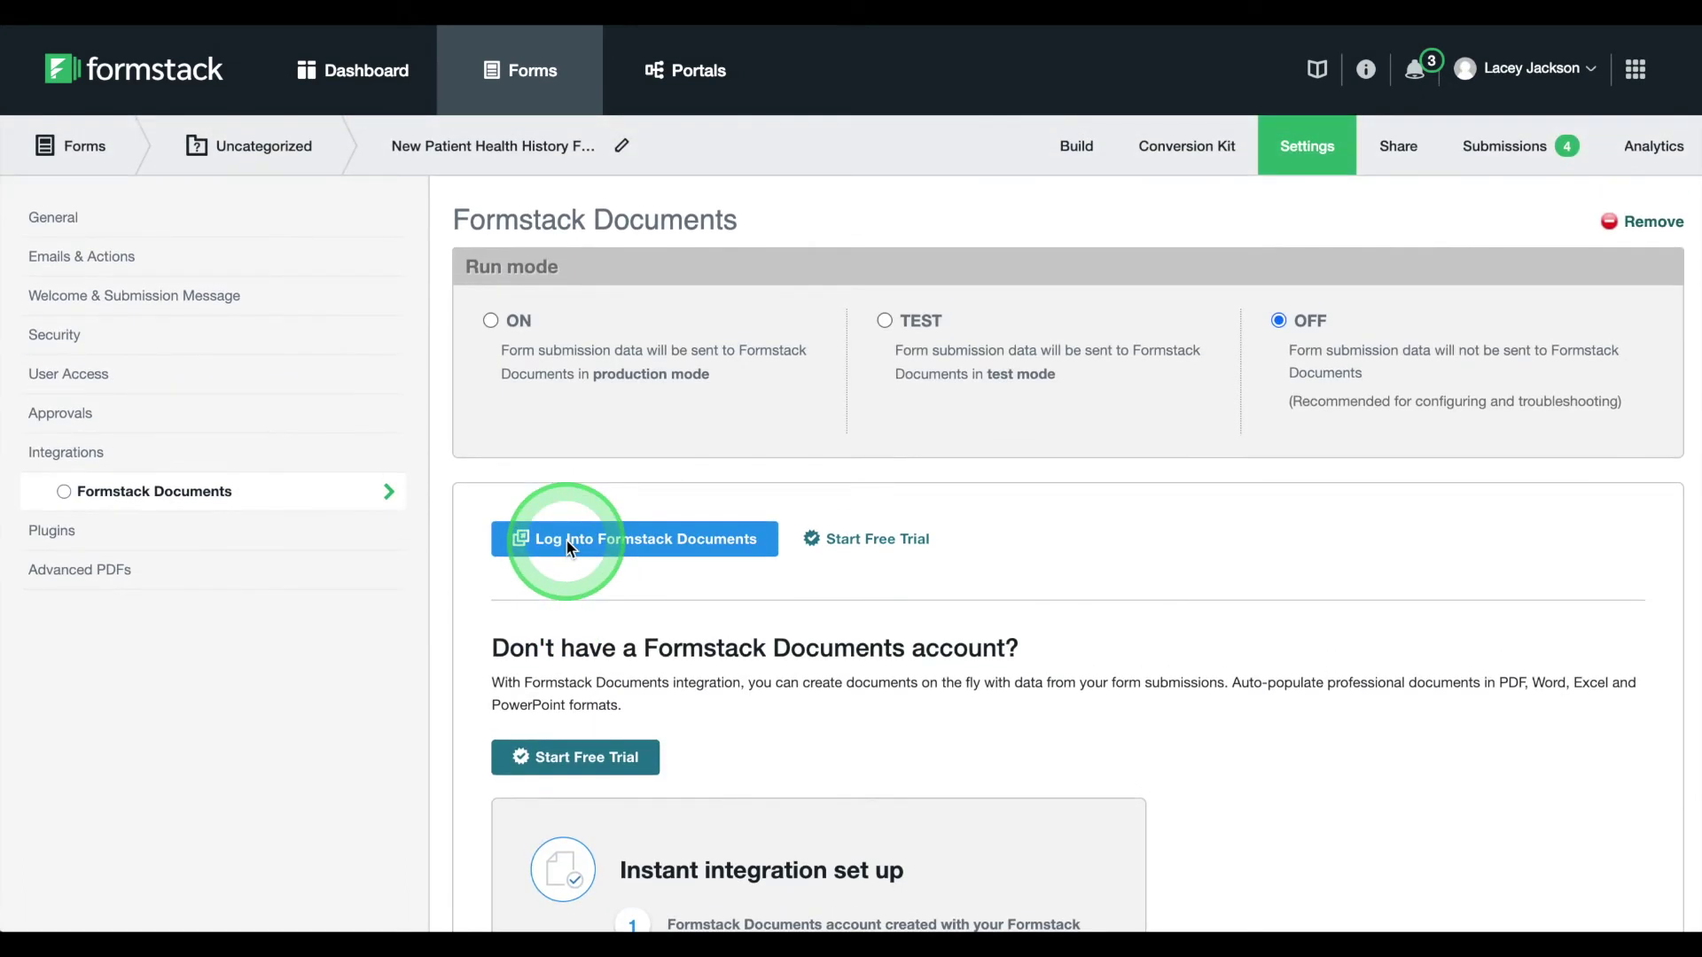
click(570, 547)
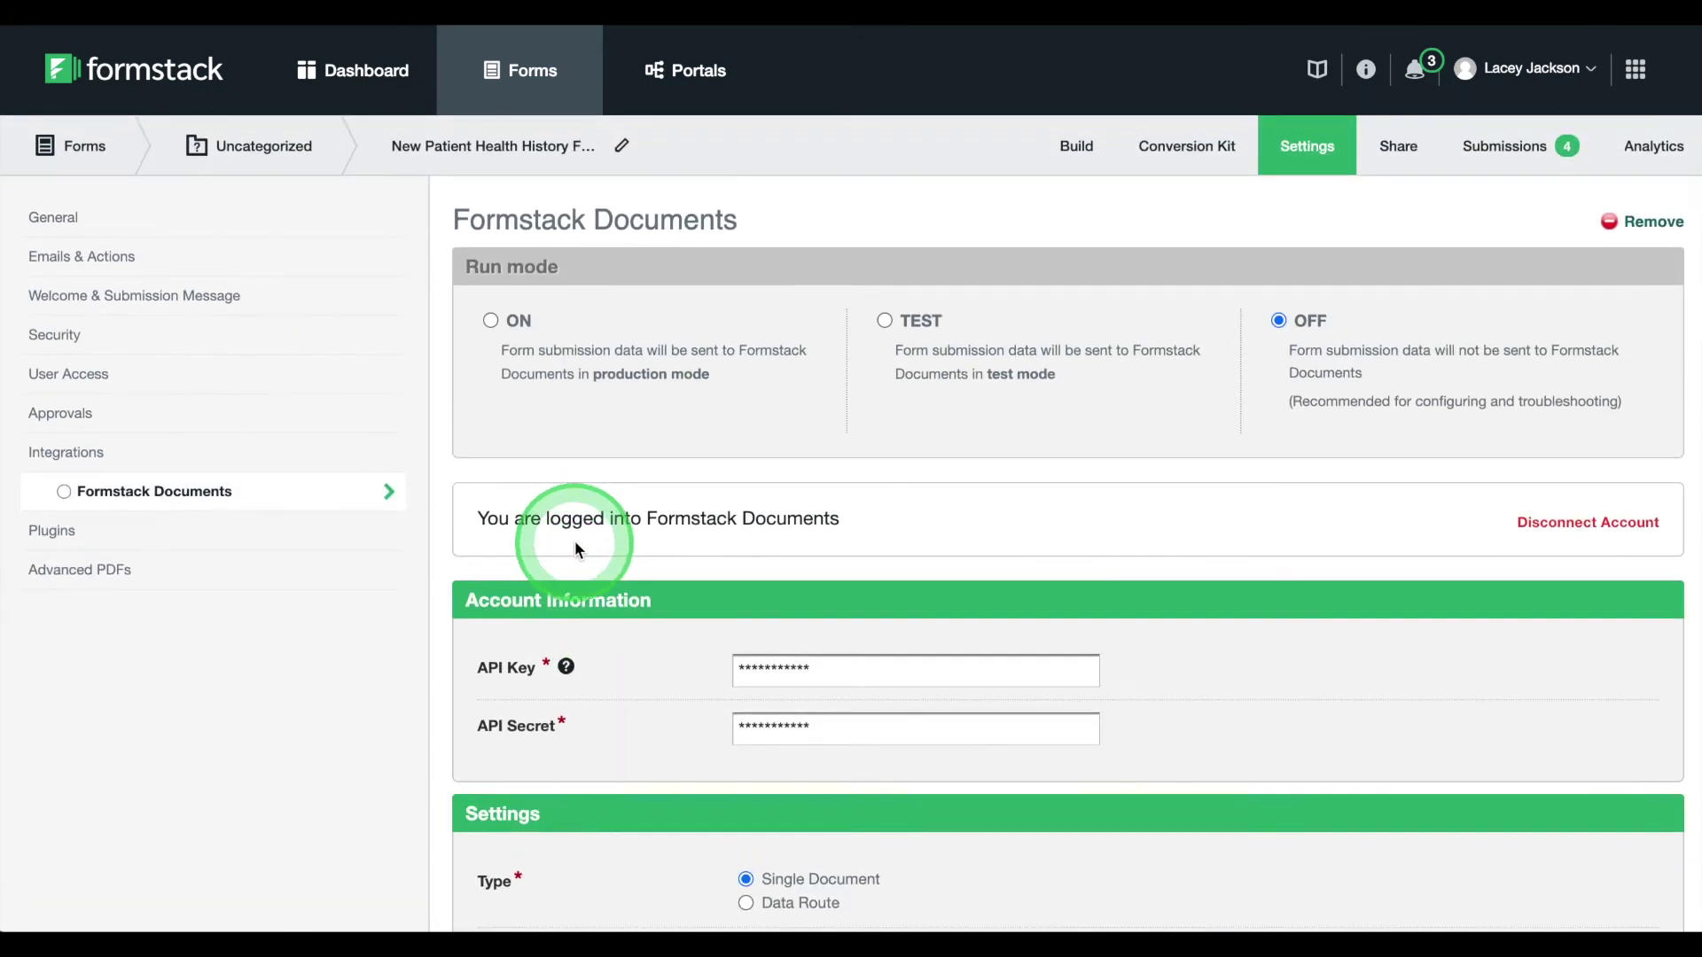
scroll(574, 542, down, 3)
scroll(576, 550, down, 3)
- Merge into the HIE Consent Form, map last_four_digitis to Last Four Digits of SSN, and enable it
click(606, 643)
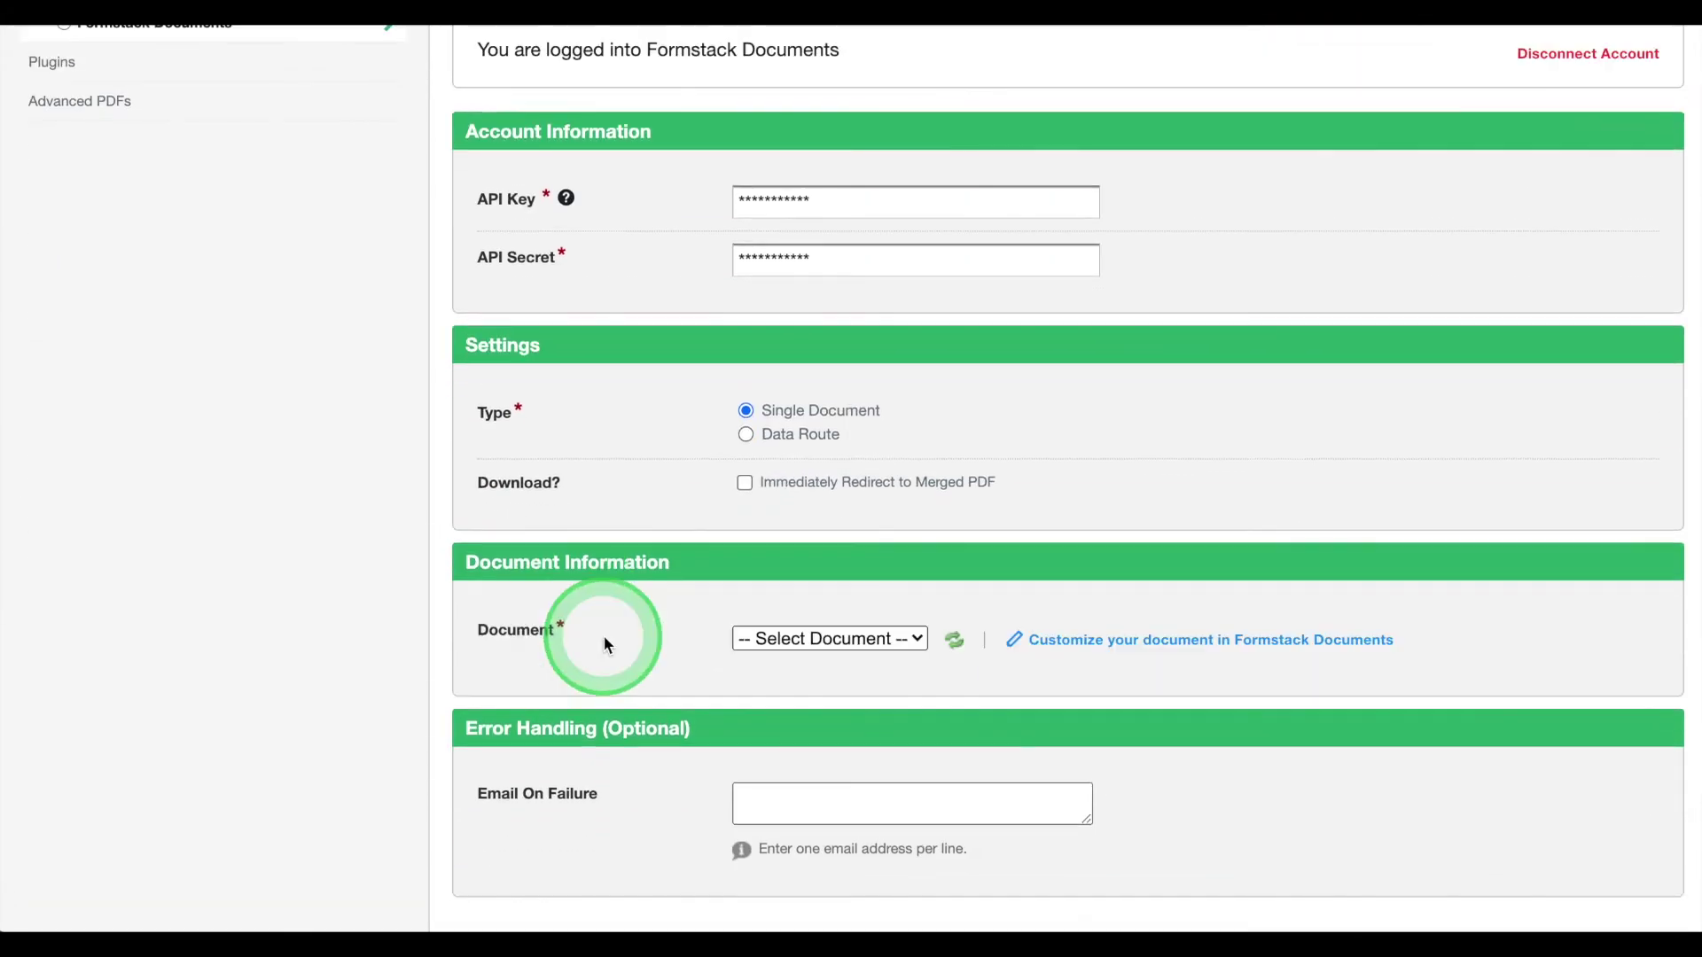
click(793, 667)
scroll(793, 669, down, 5)
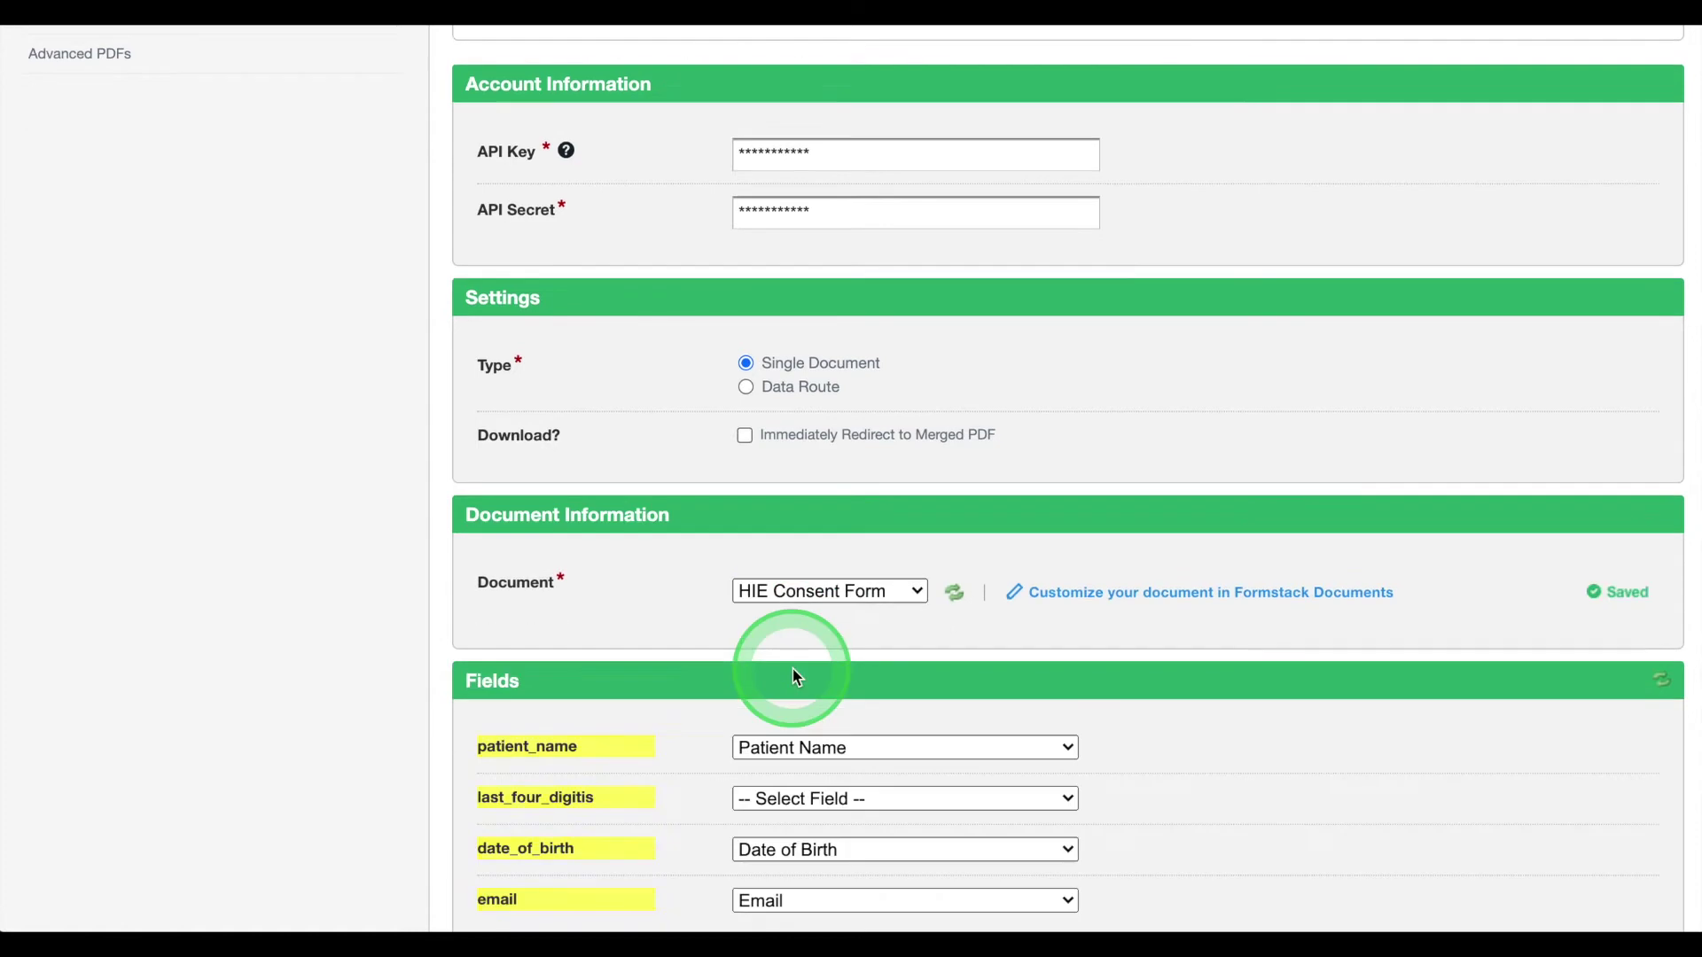
click(842, 613)
scroll(876, 719, down, 5)
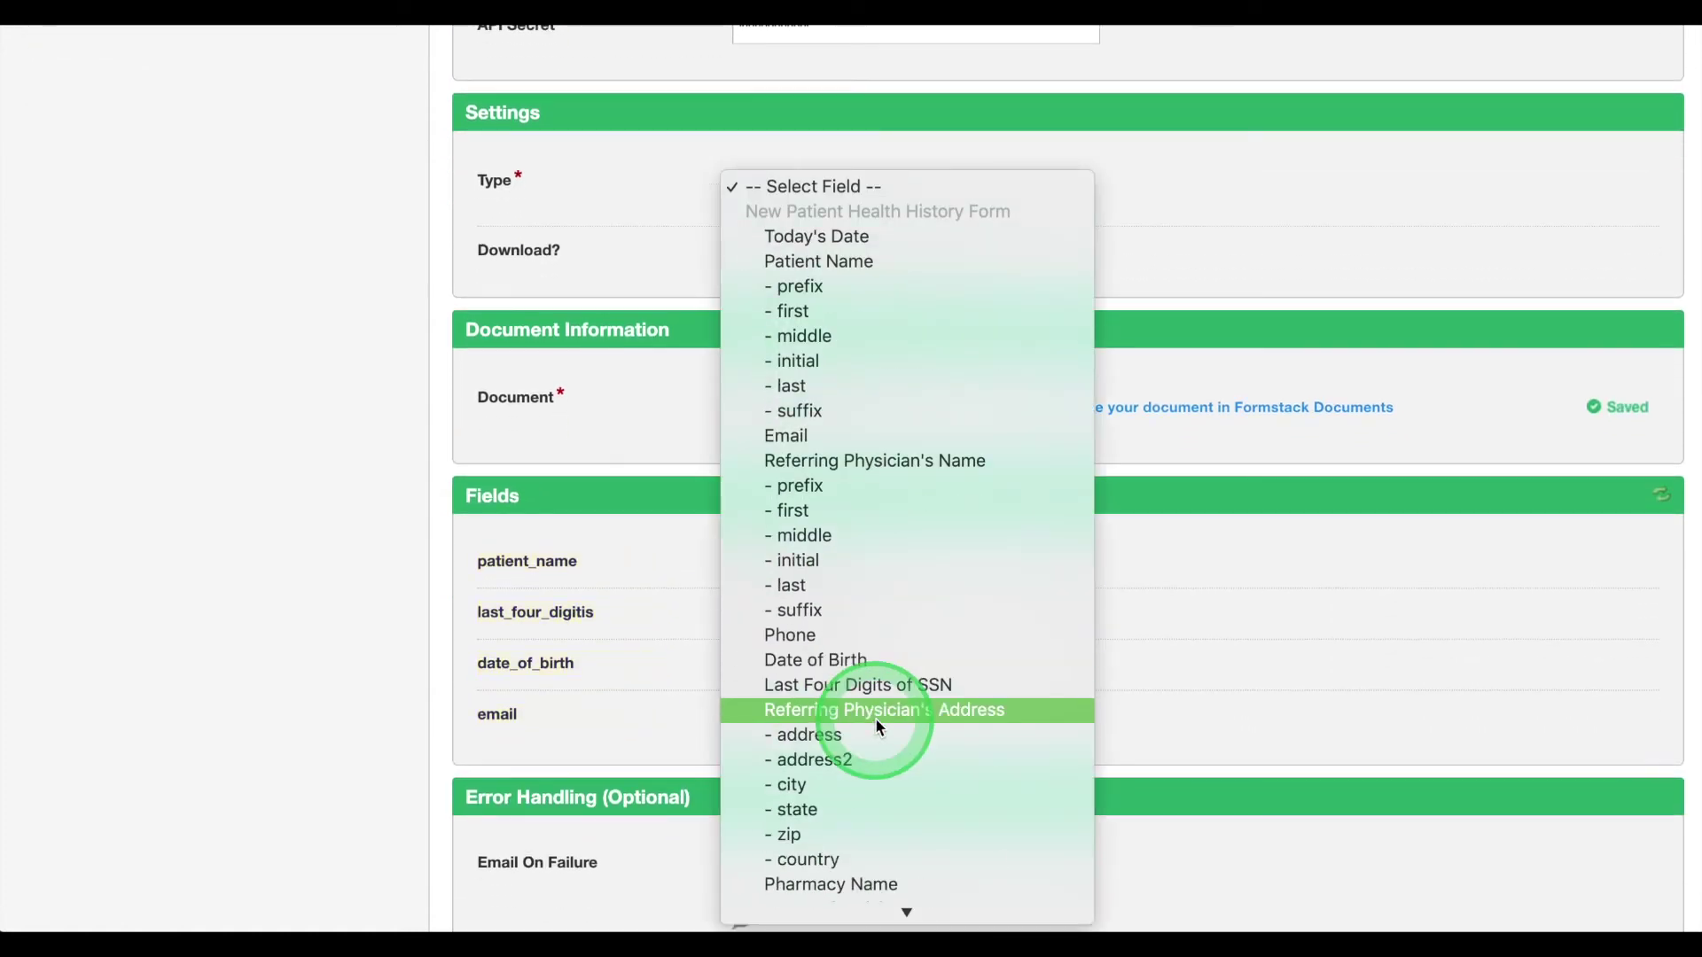
click(882, 685)
scroll(1215, 707, down, 1)
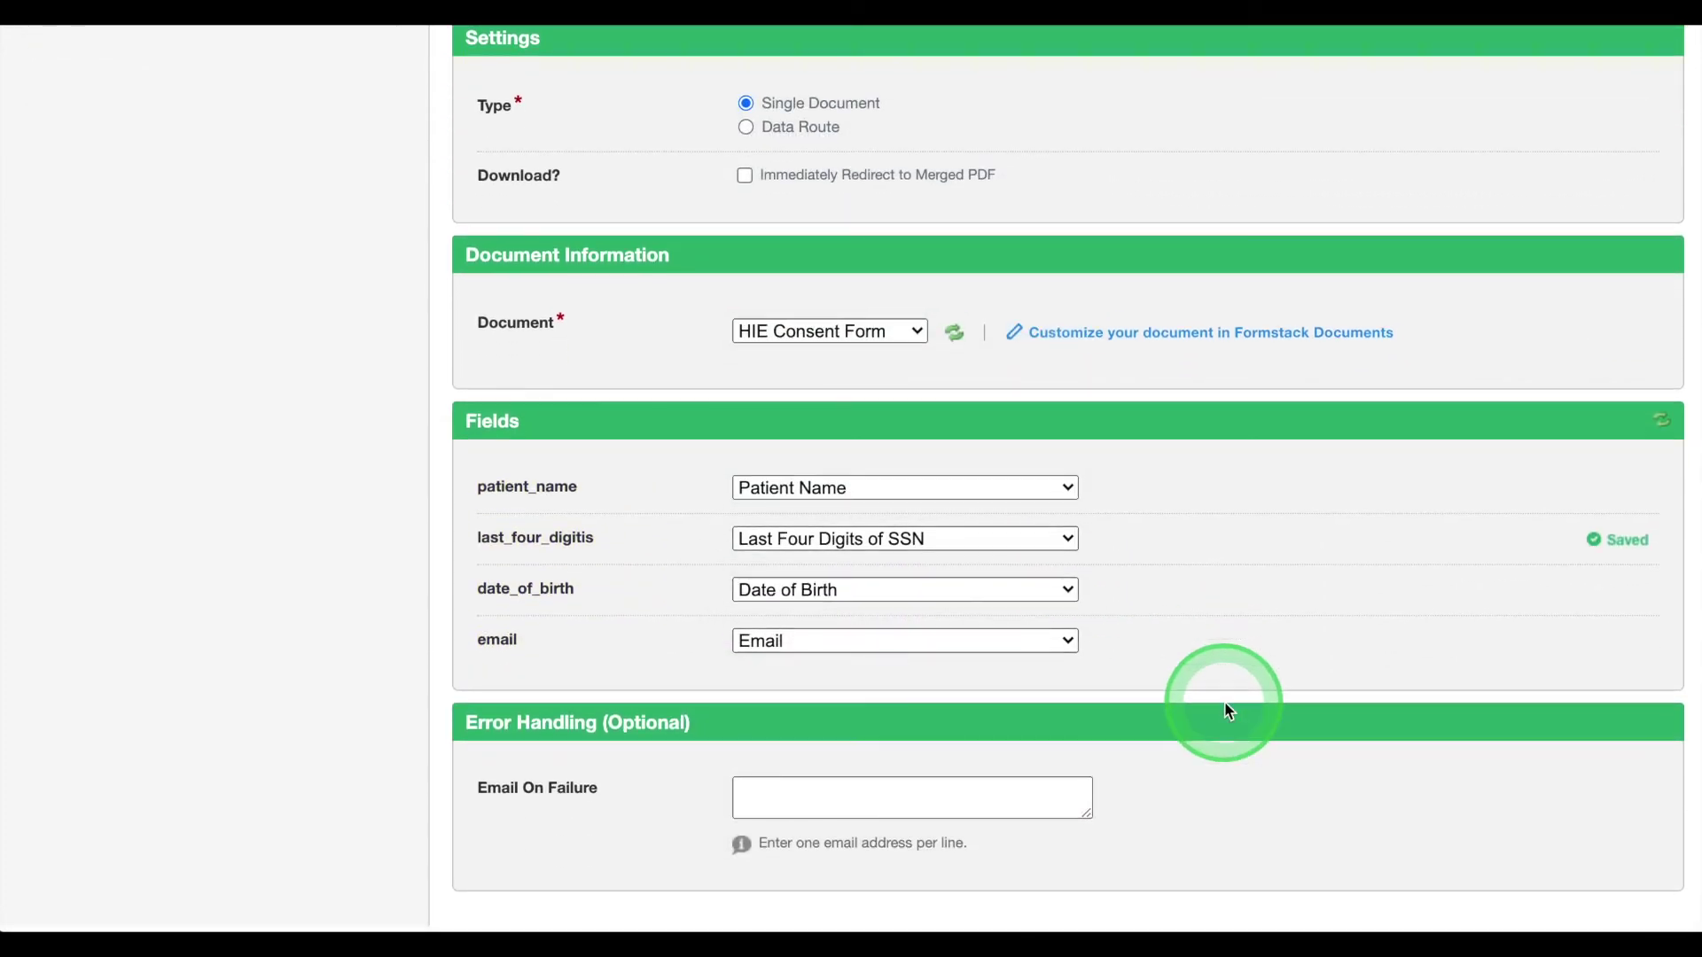
scroll(1226, 708, up, 8)
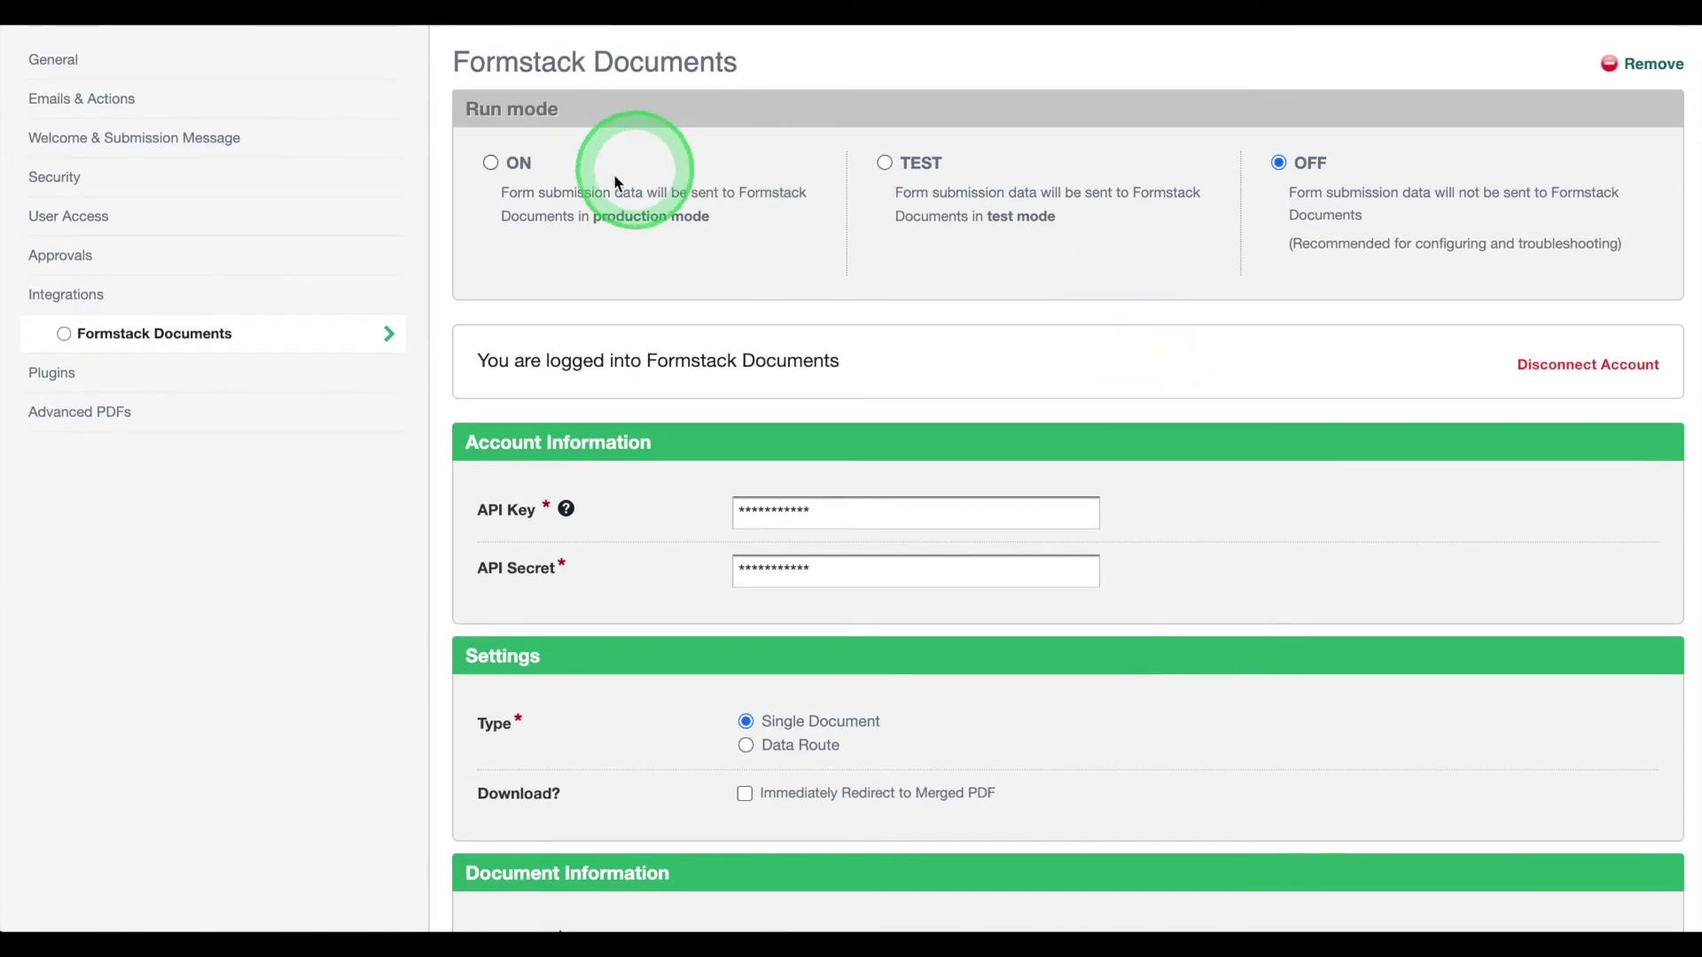
click(491, 163)
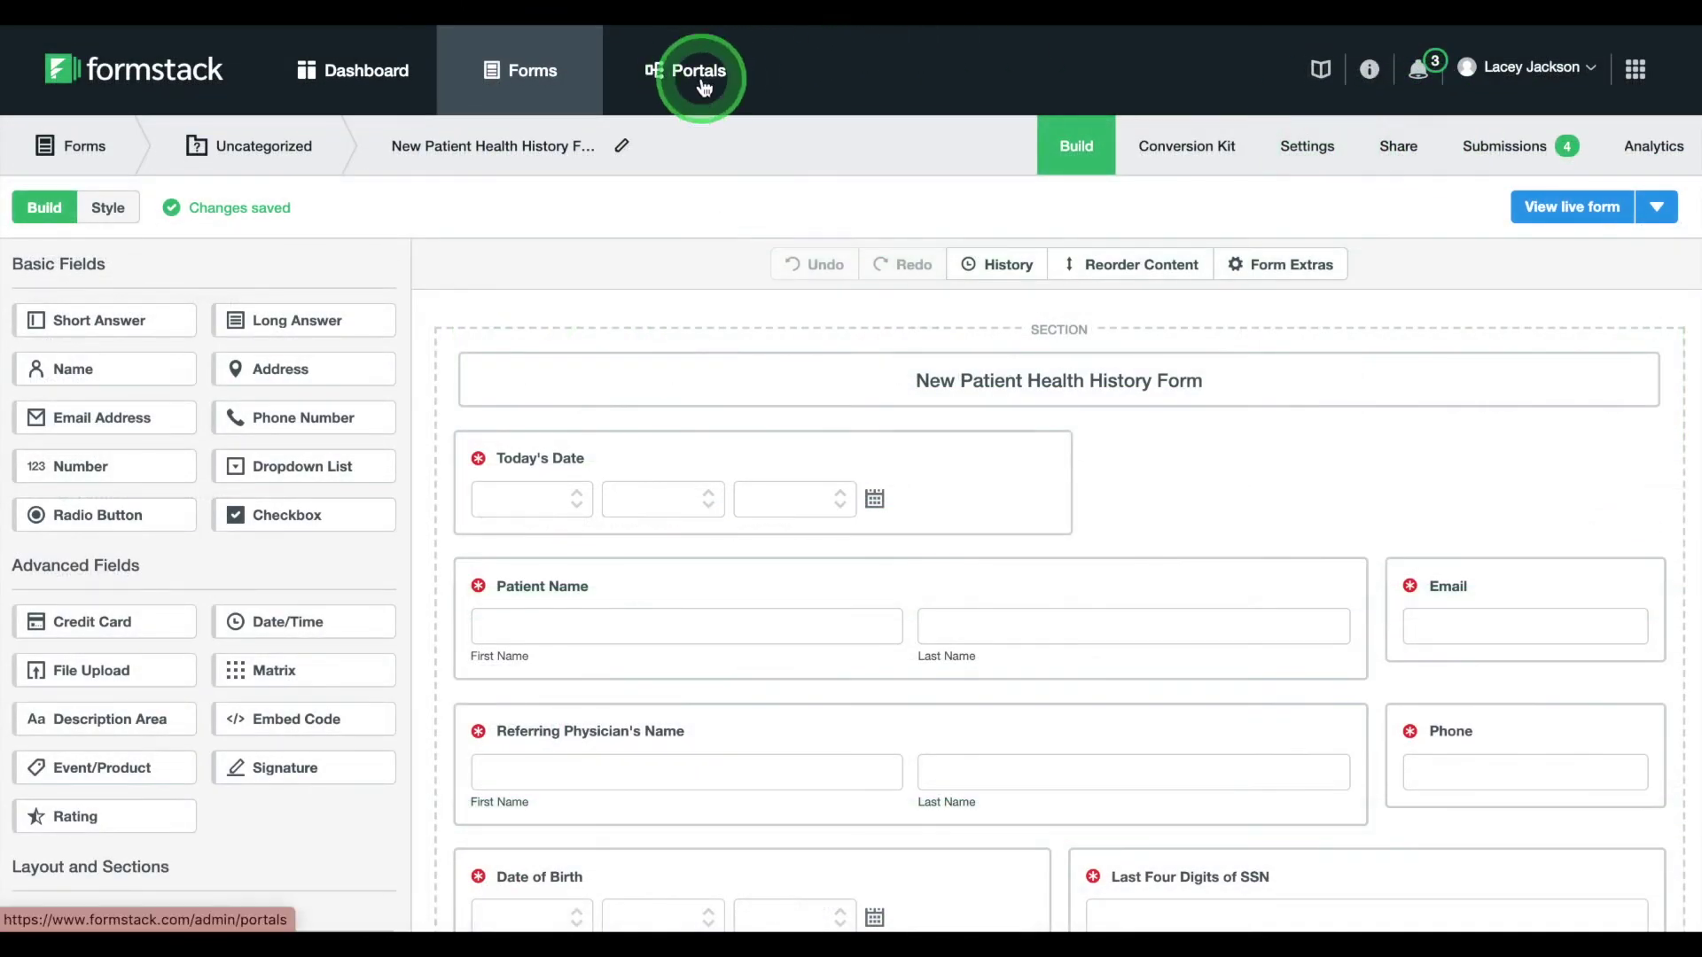
- Create a new portal named 'Patient Onboarding'
click(701, 75)
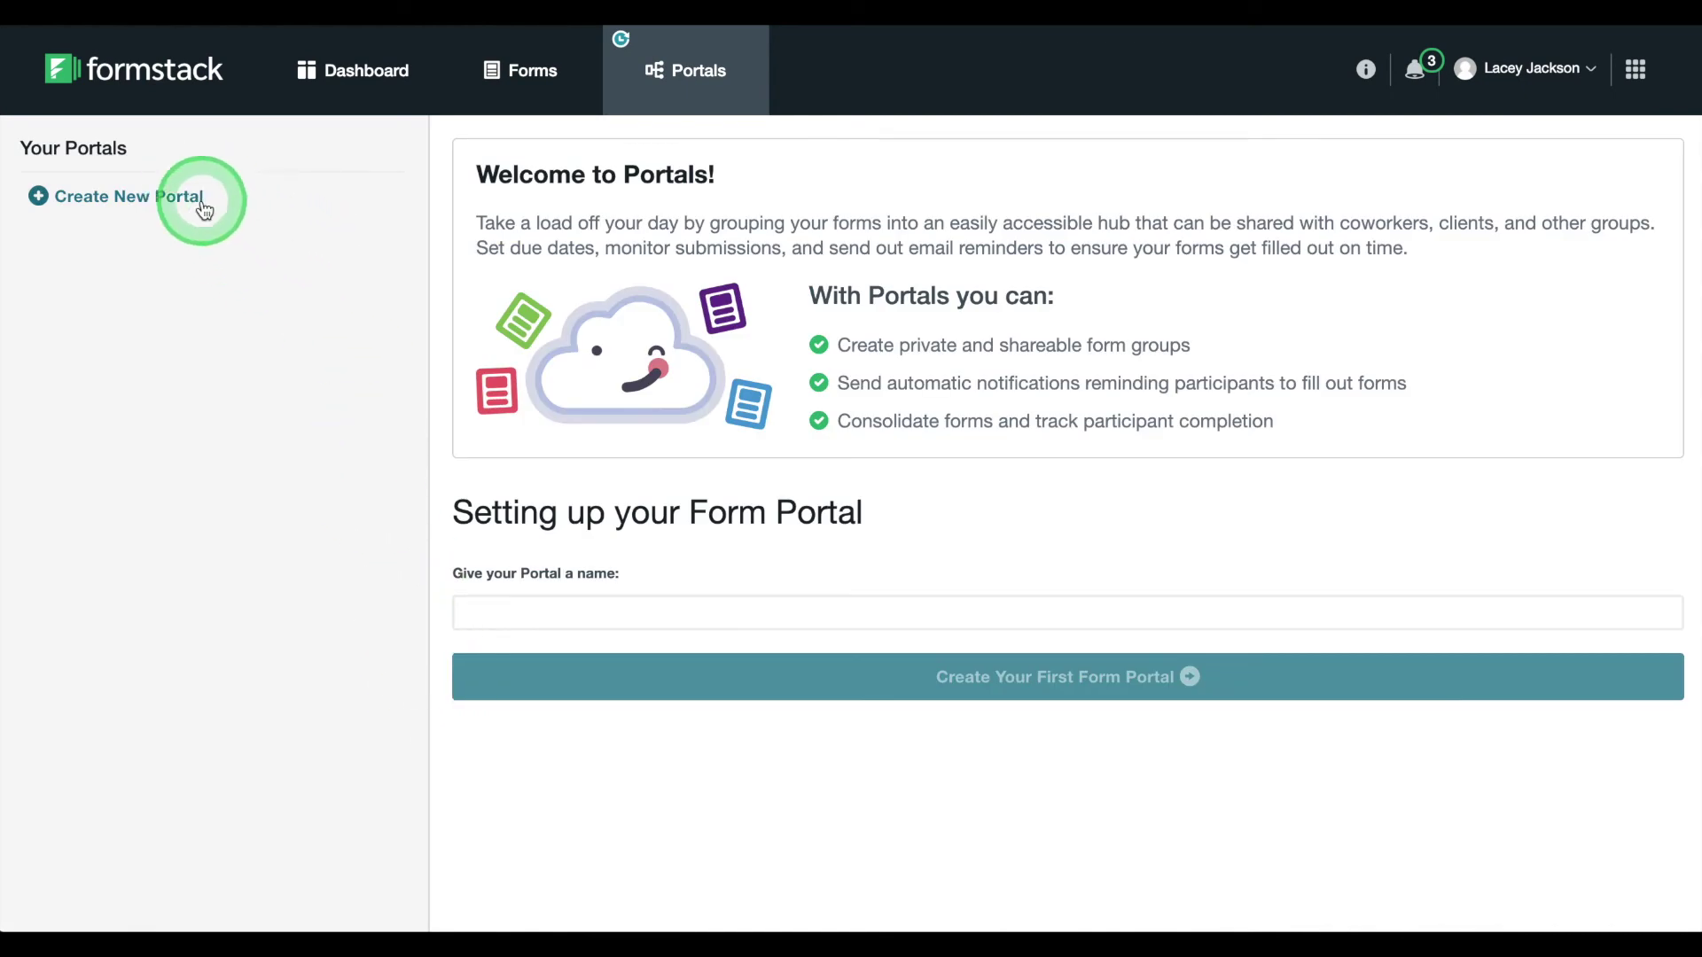
click(200, 199)
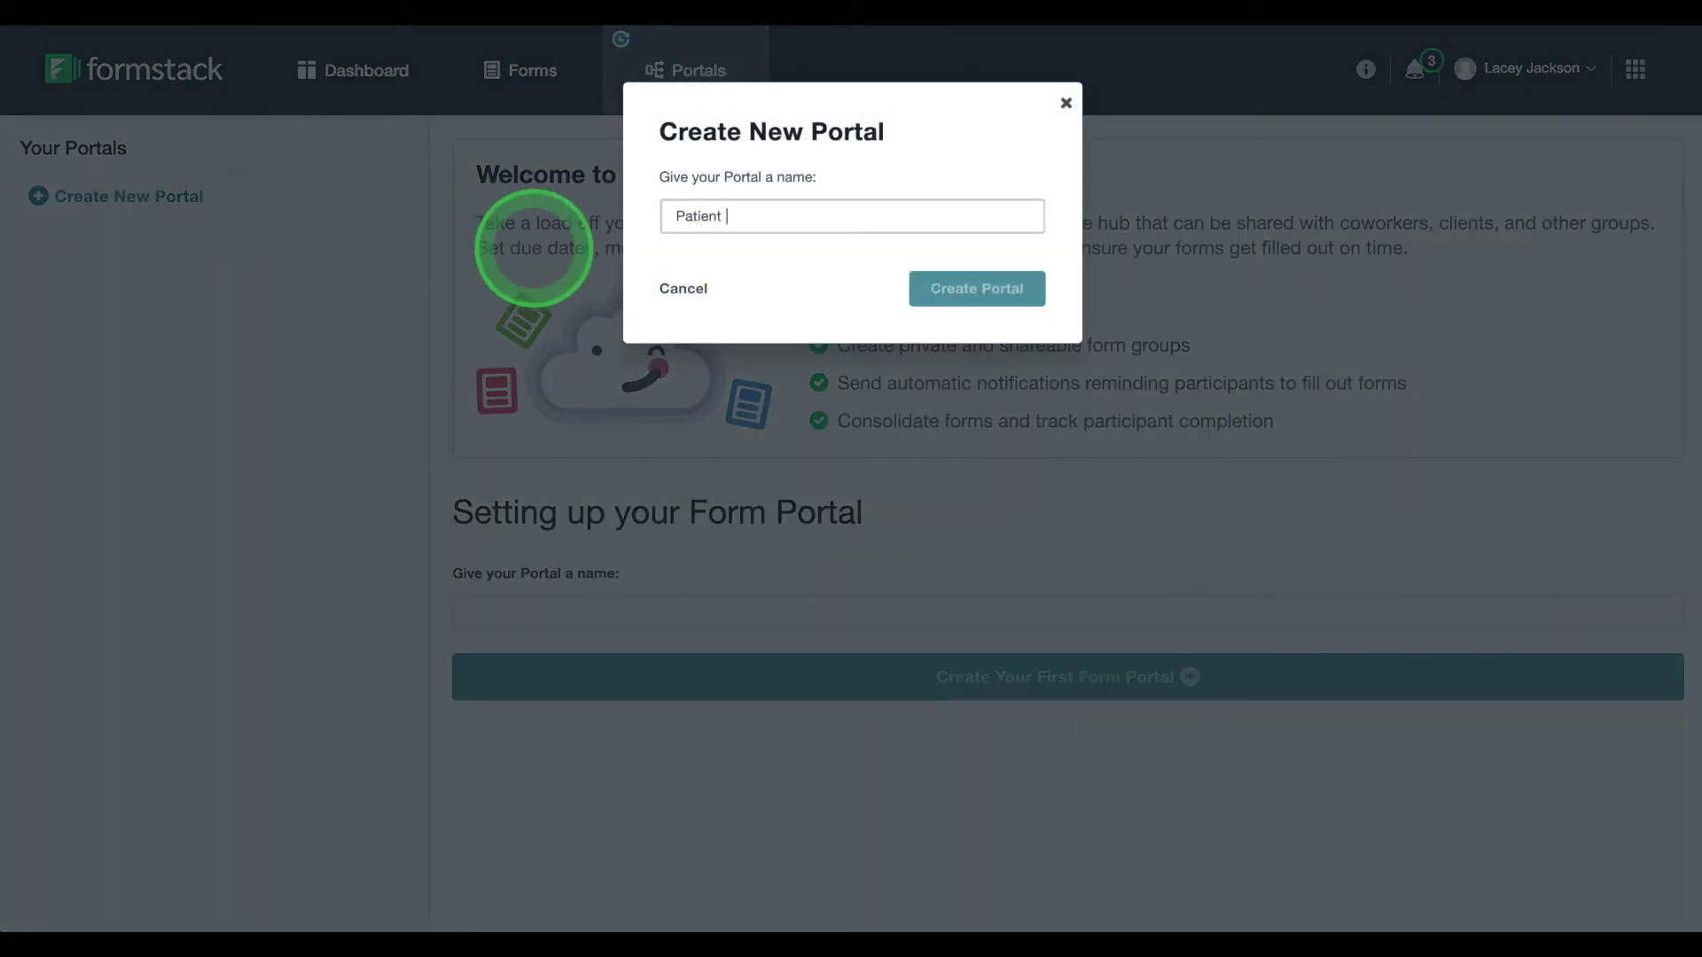
text(Patient Onboarding)
key(Return)
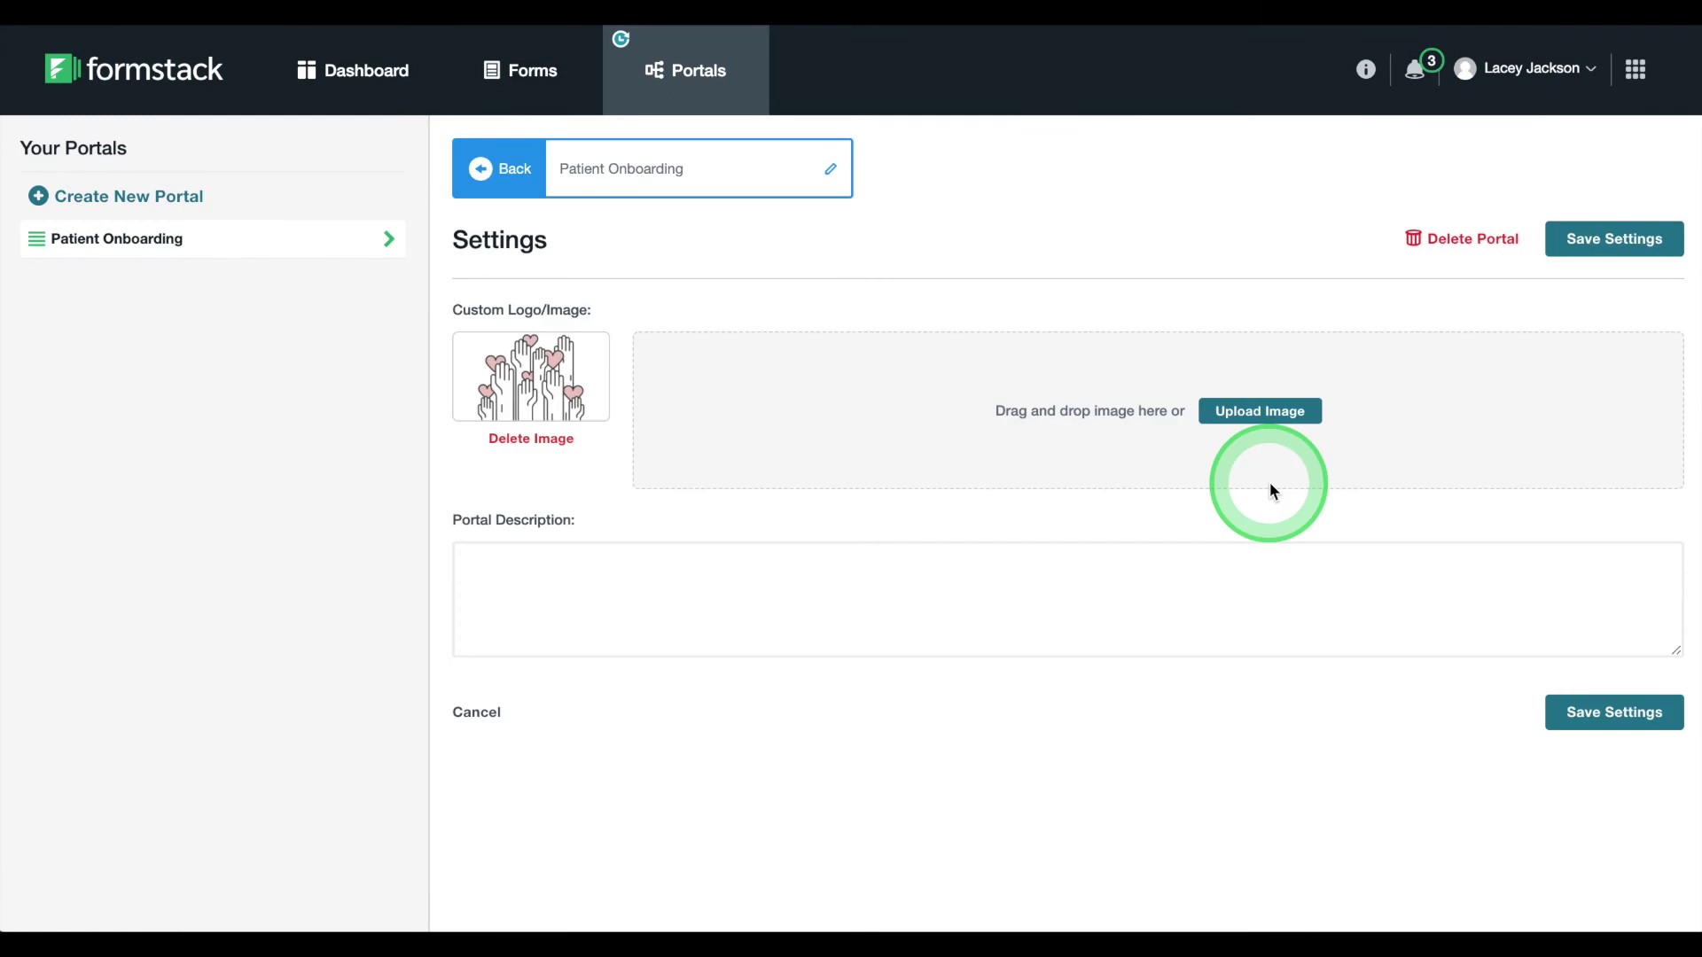
- Save the description 'Please fill out the forms in this portal prior to your initial appointment.'
click(1186, 609)
text(Please fill out the forms in th)
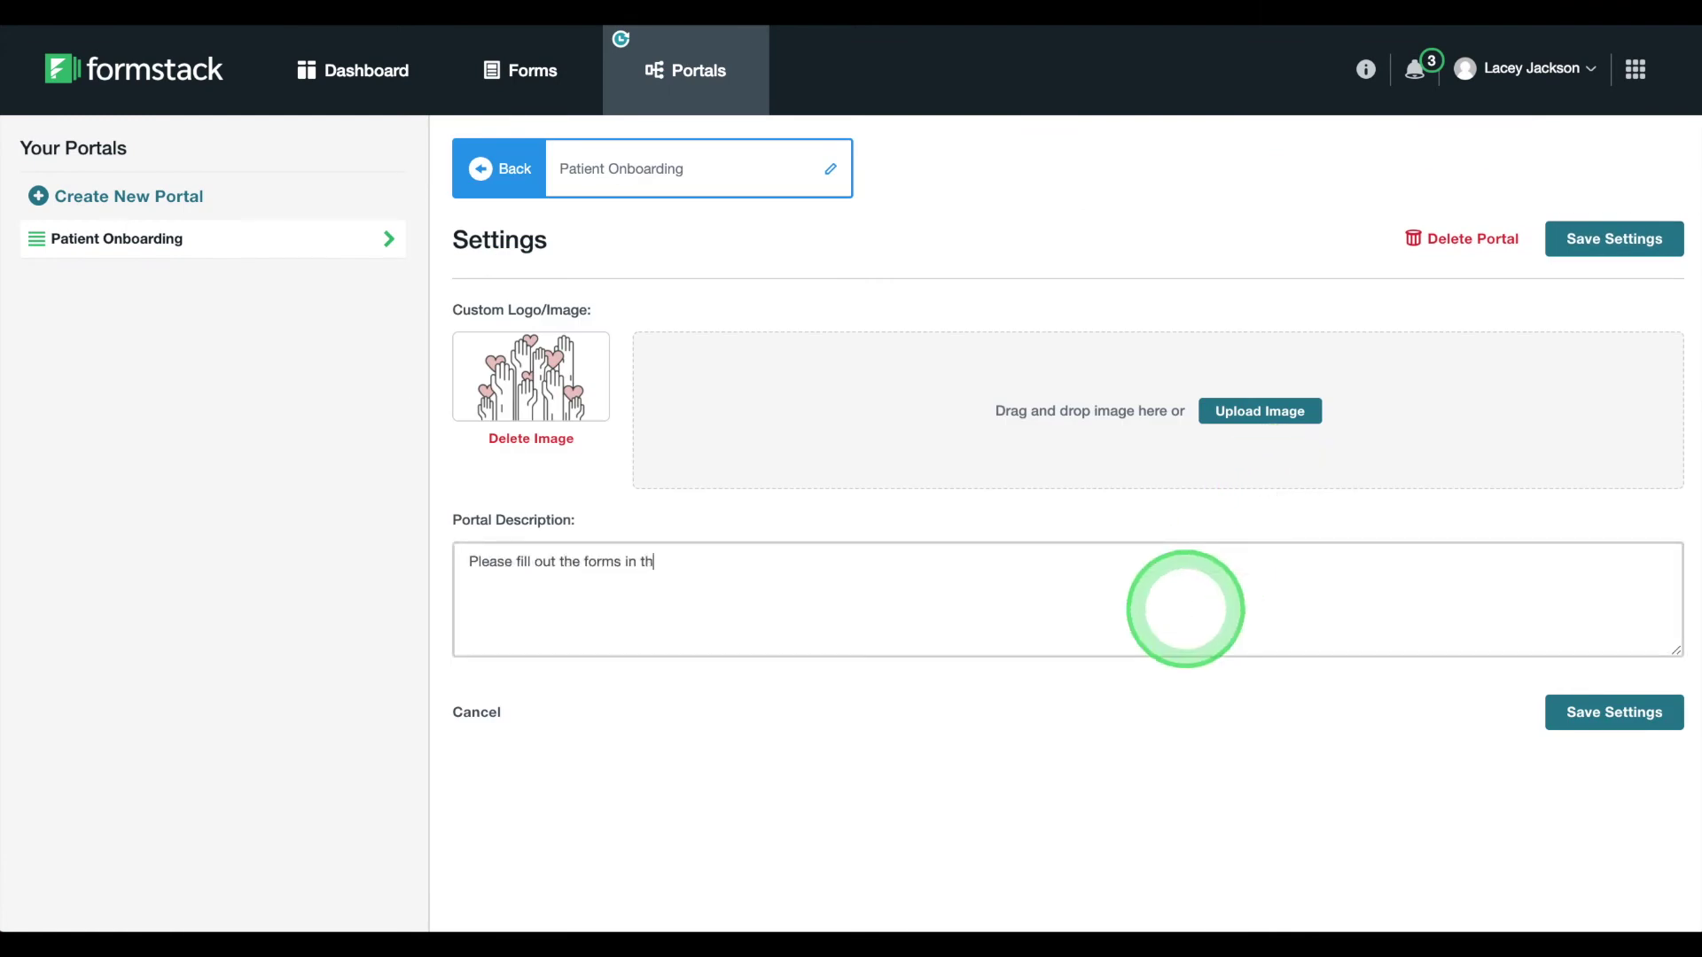
text(is portal prior to your initial appointment.)
click(1665, 727)
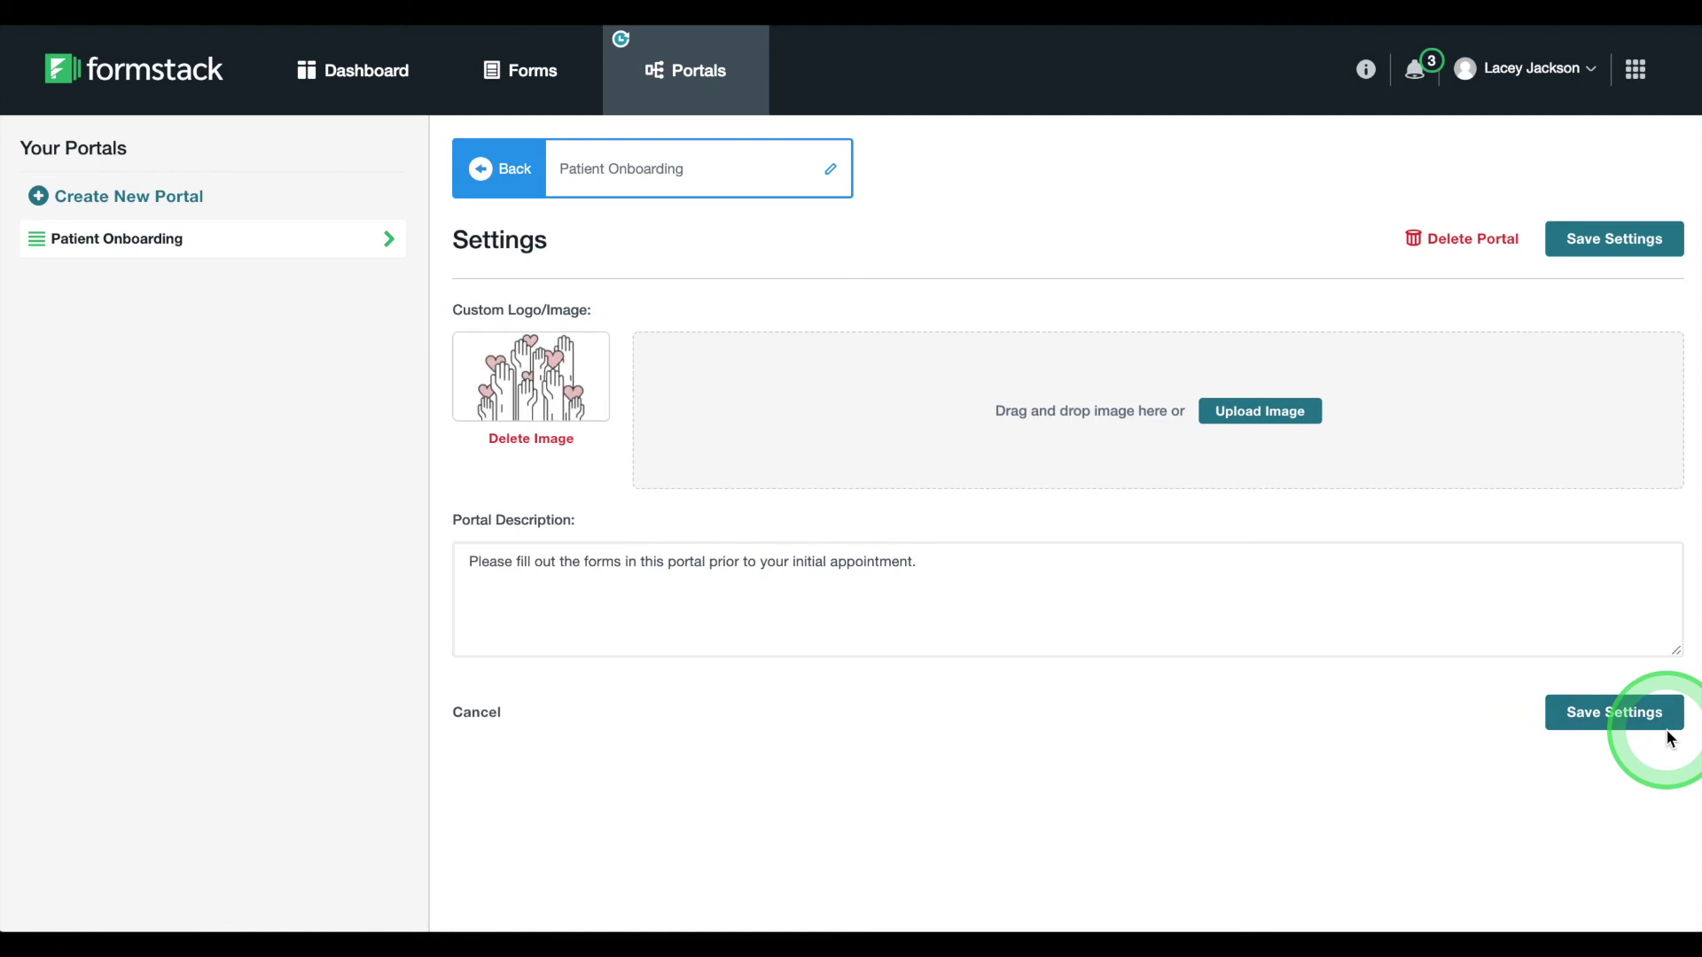
click(381, 243)
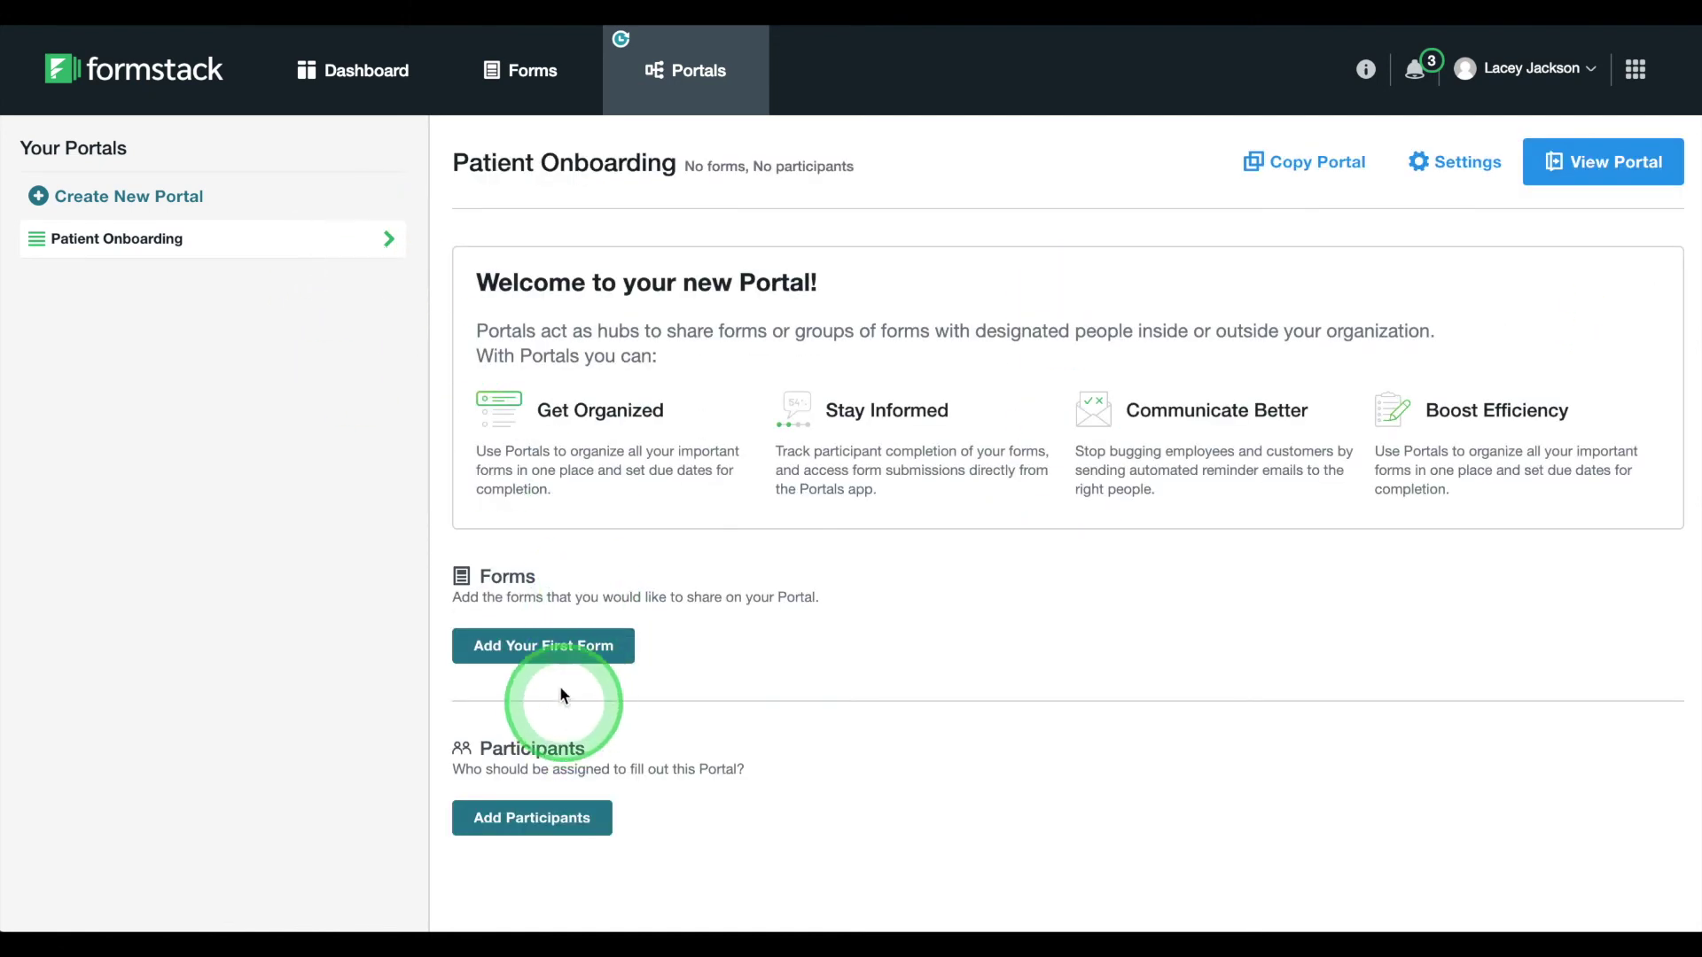
- Add Patient Registration to the portal with a 1-day reminder, then save and notify
click(560, 645)
scroll(566, 650, down, 2)
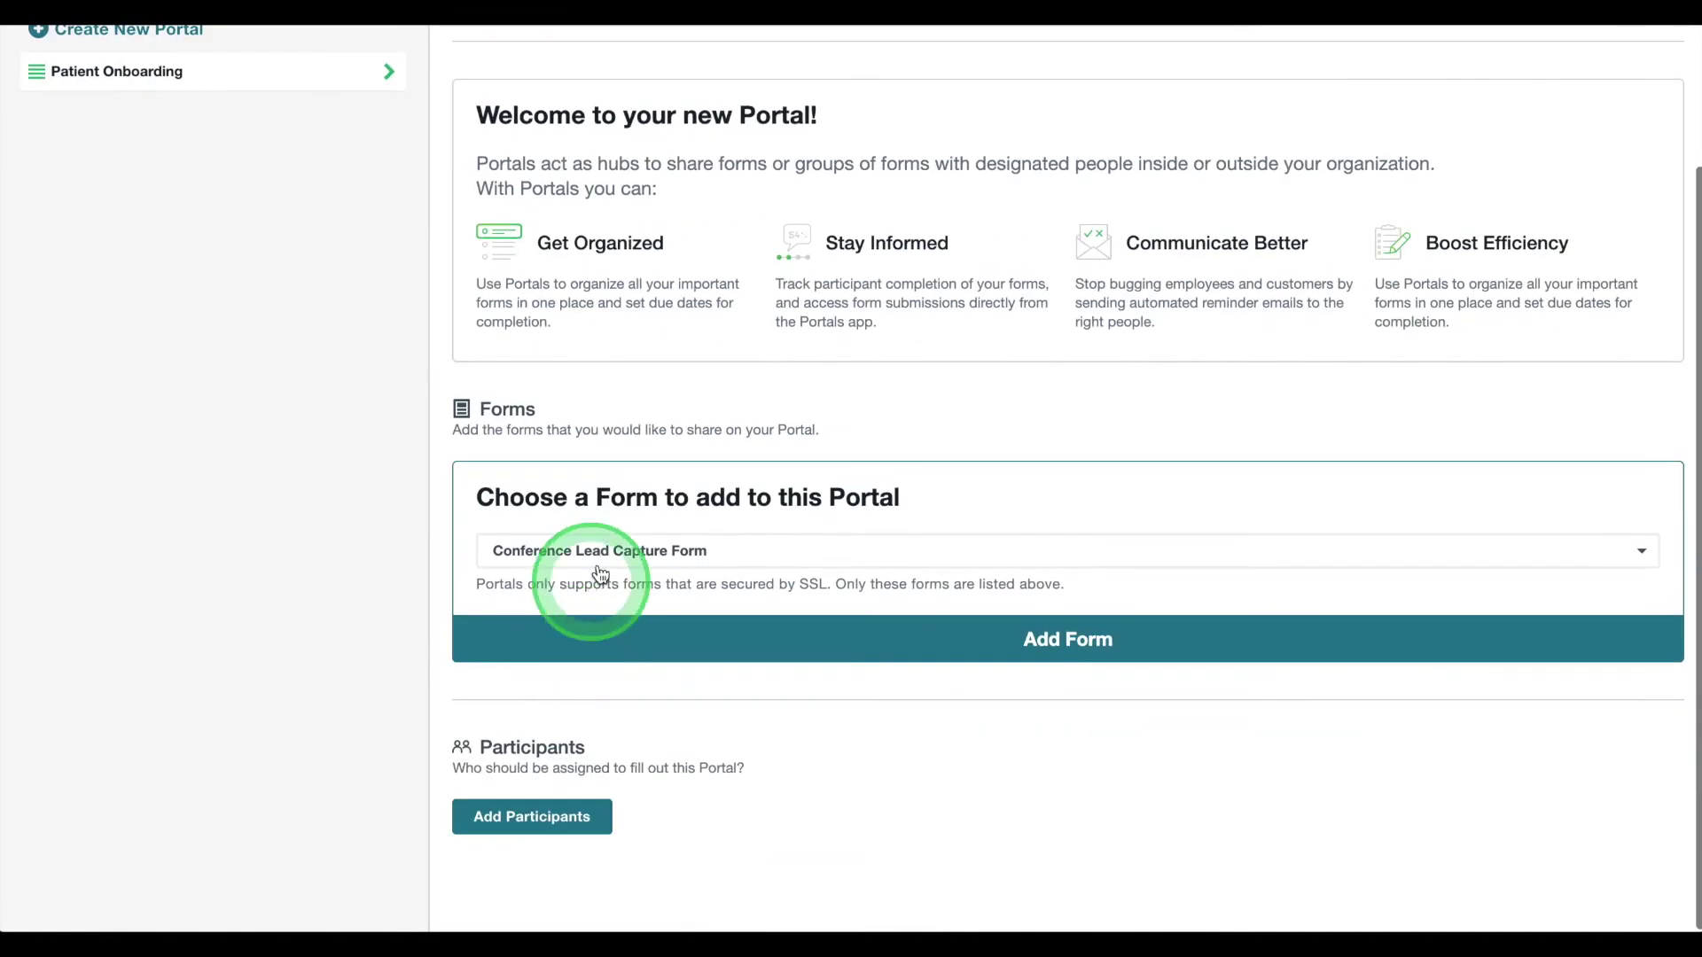
click(564, 552)
click(607, 758)
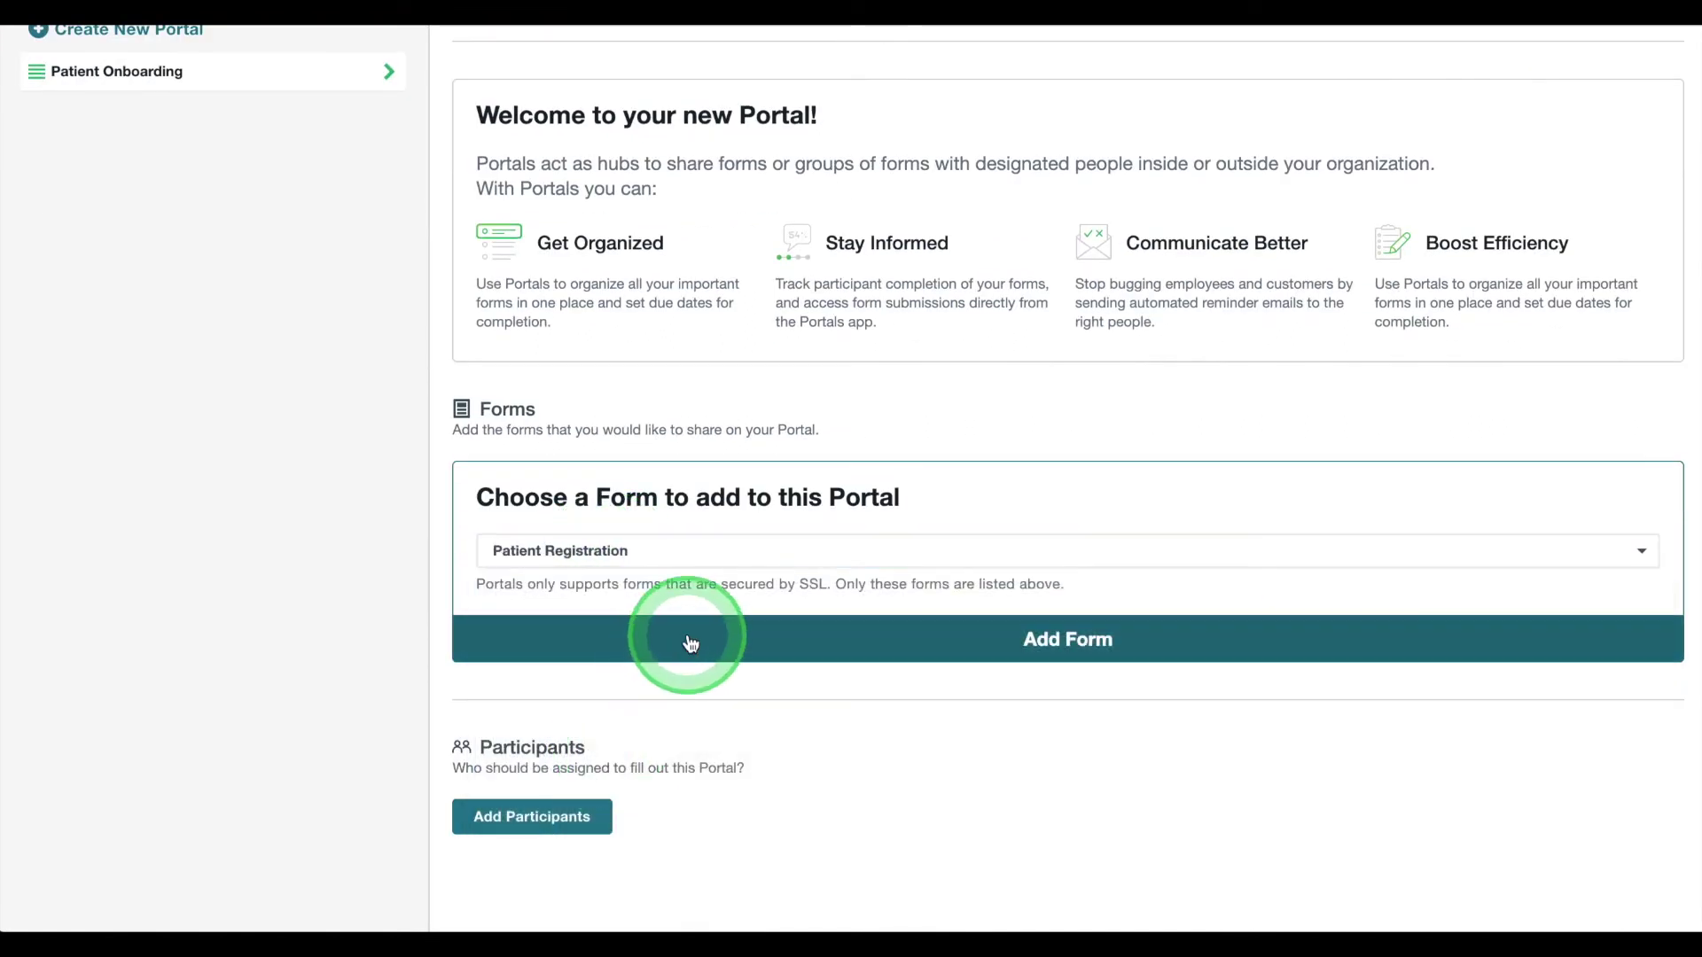
click(688, 633)
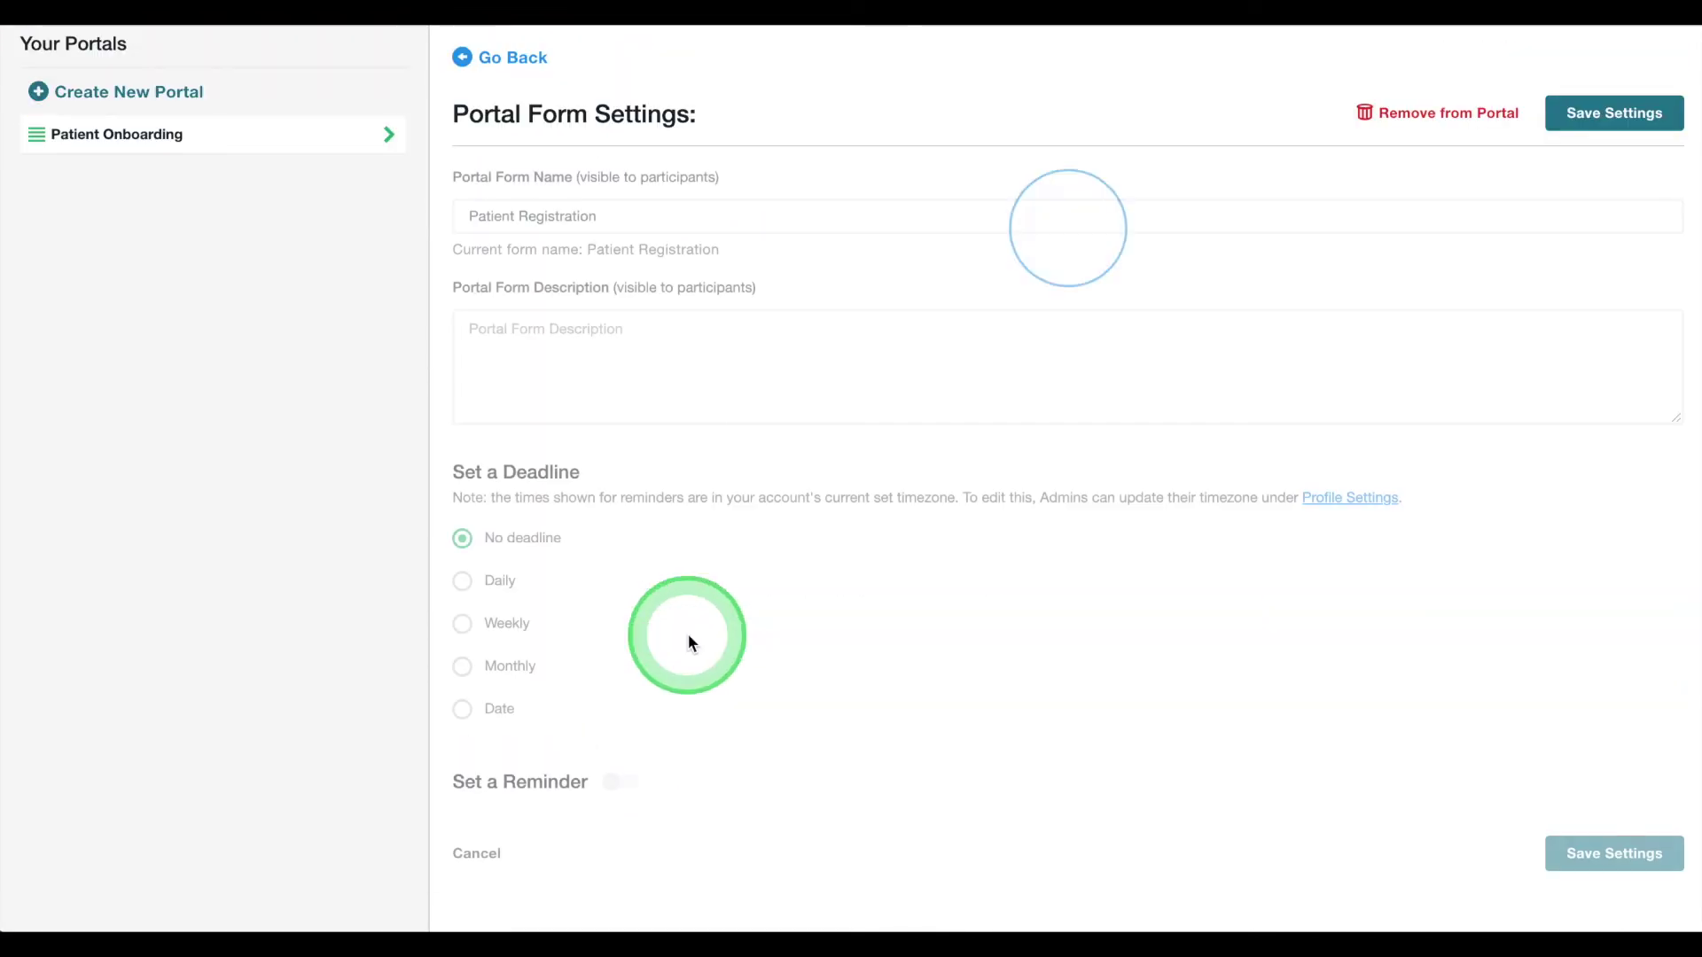
click(620, 782)
scroll(860, 732, down, 1)
scroll(860, 732, down, 1)
click(506, 741)
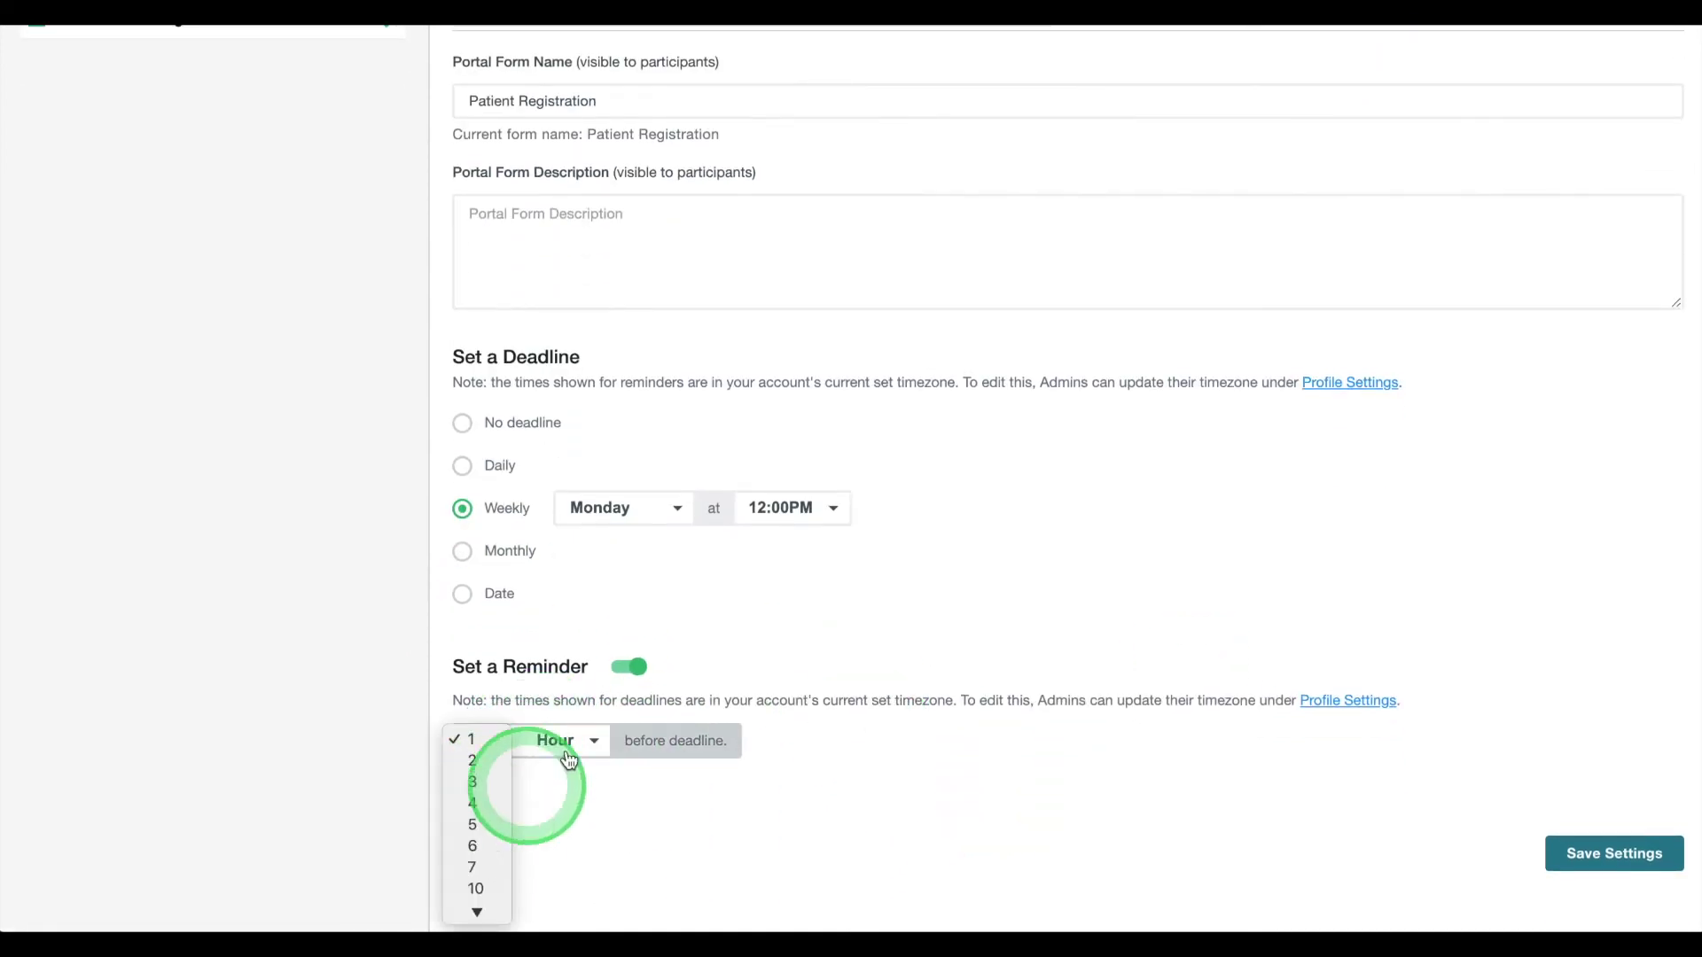
click(563, 740)
click(573, 764)
click(1614, 853)
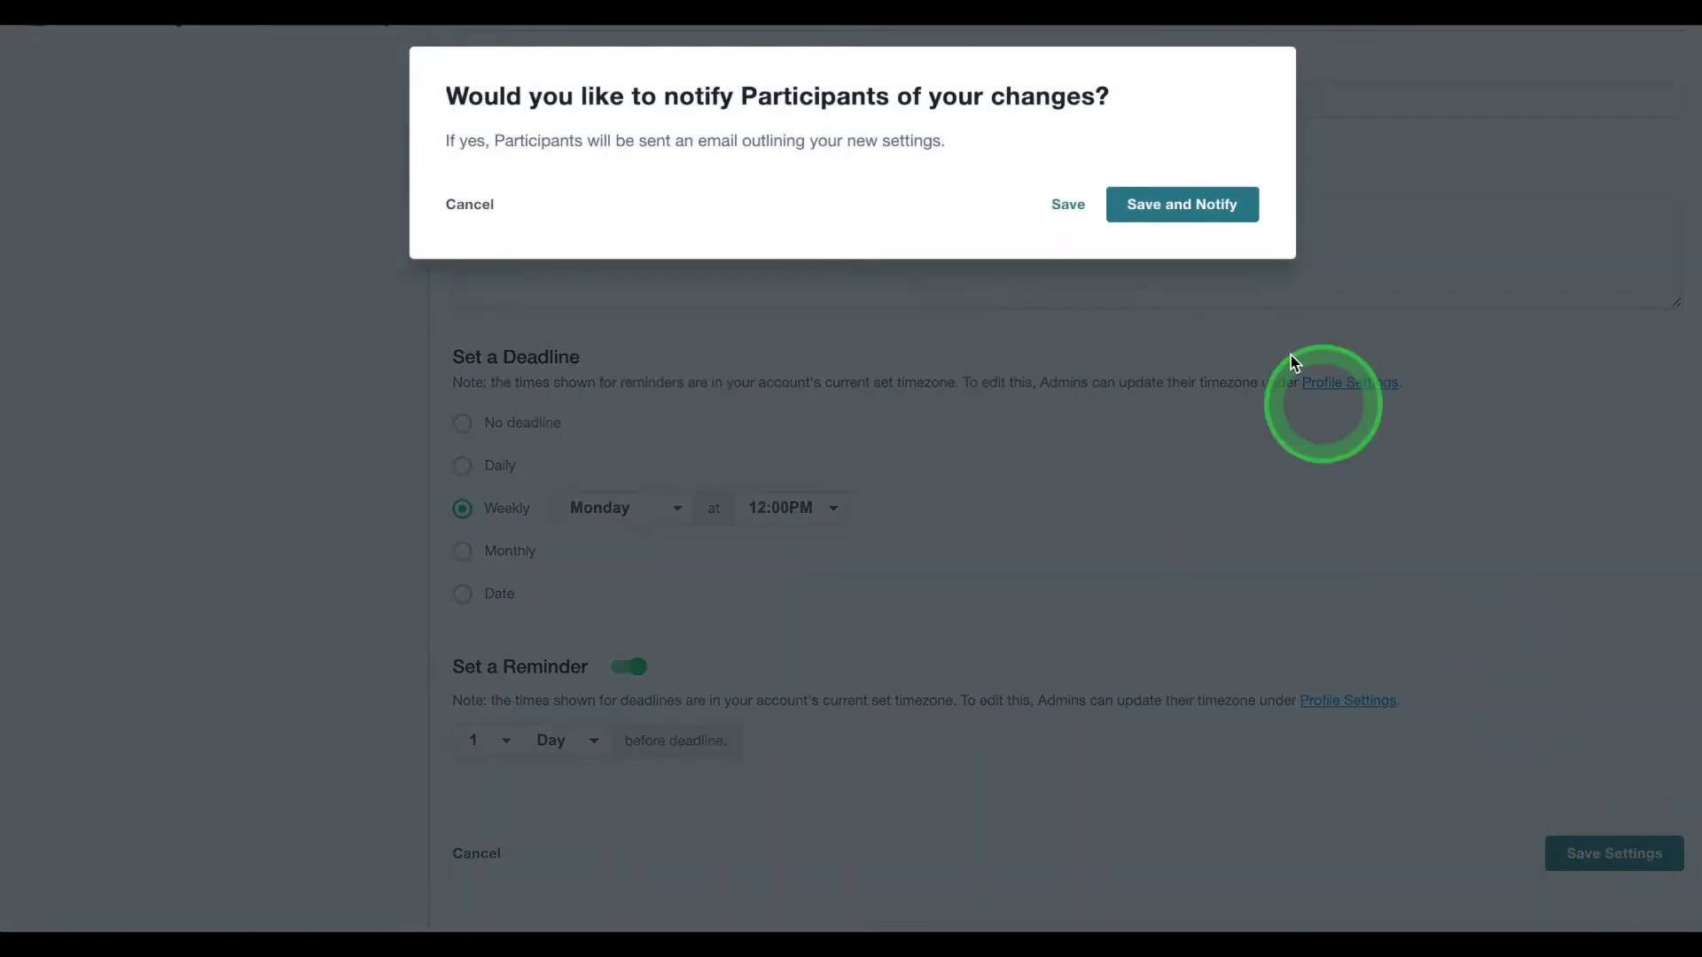
click(1207, 210)
click(232, 241)
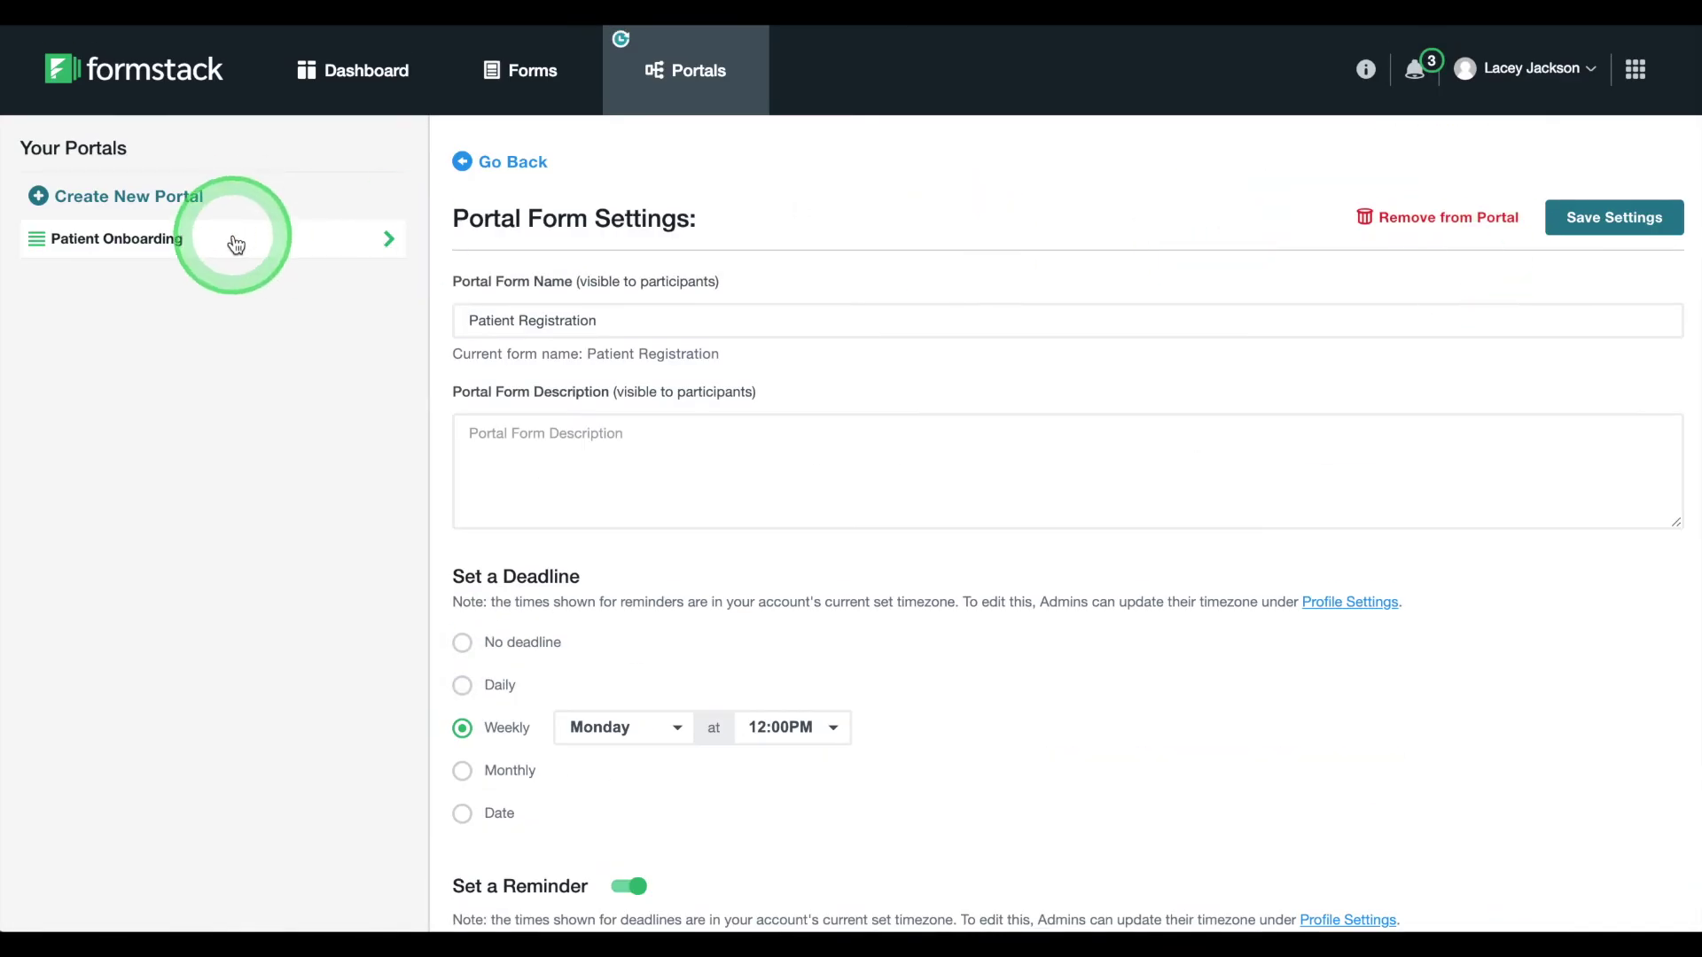
- Add New Patient Health History Form with a weekly deadline and 1-day reminder, then save and notify
click(514, 326)
click(559, 396)
click(577, 560)
click(730, 487)
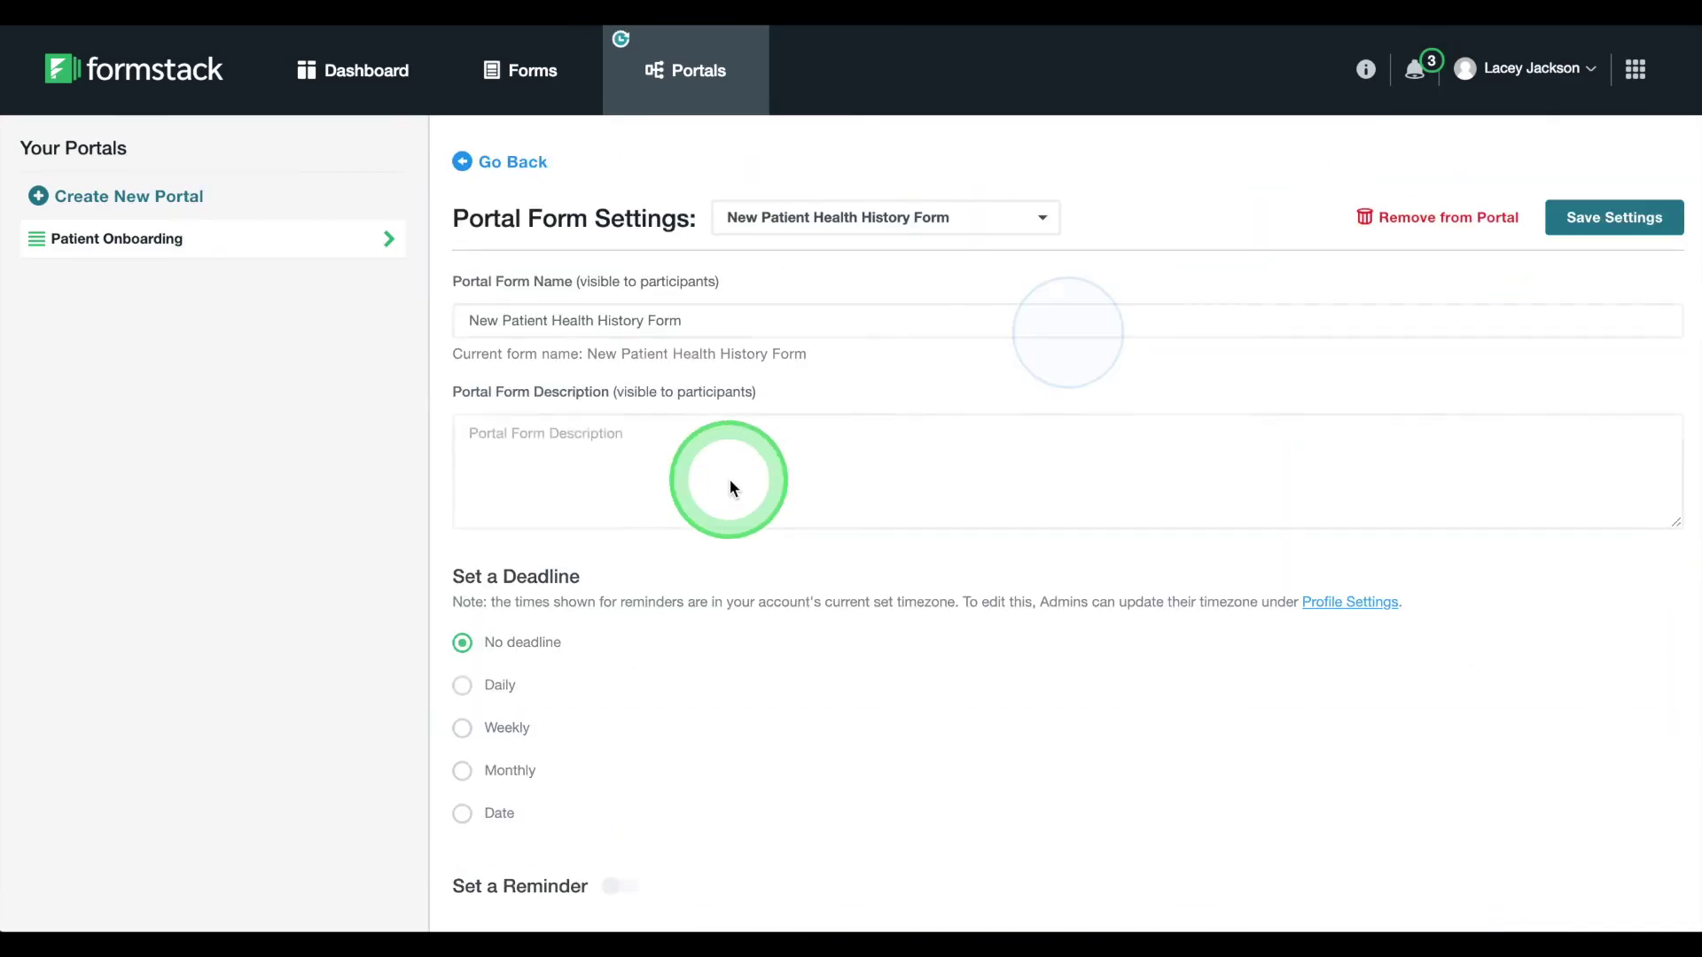
scroll(727, 477, down, 2)
click(462, 616)
click(625, 775)
scroll(621, 762, down, 1)
click(558, 740)
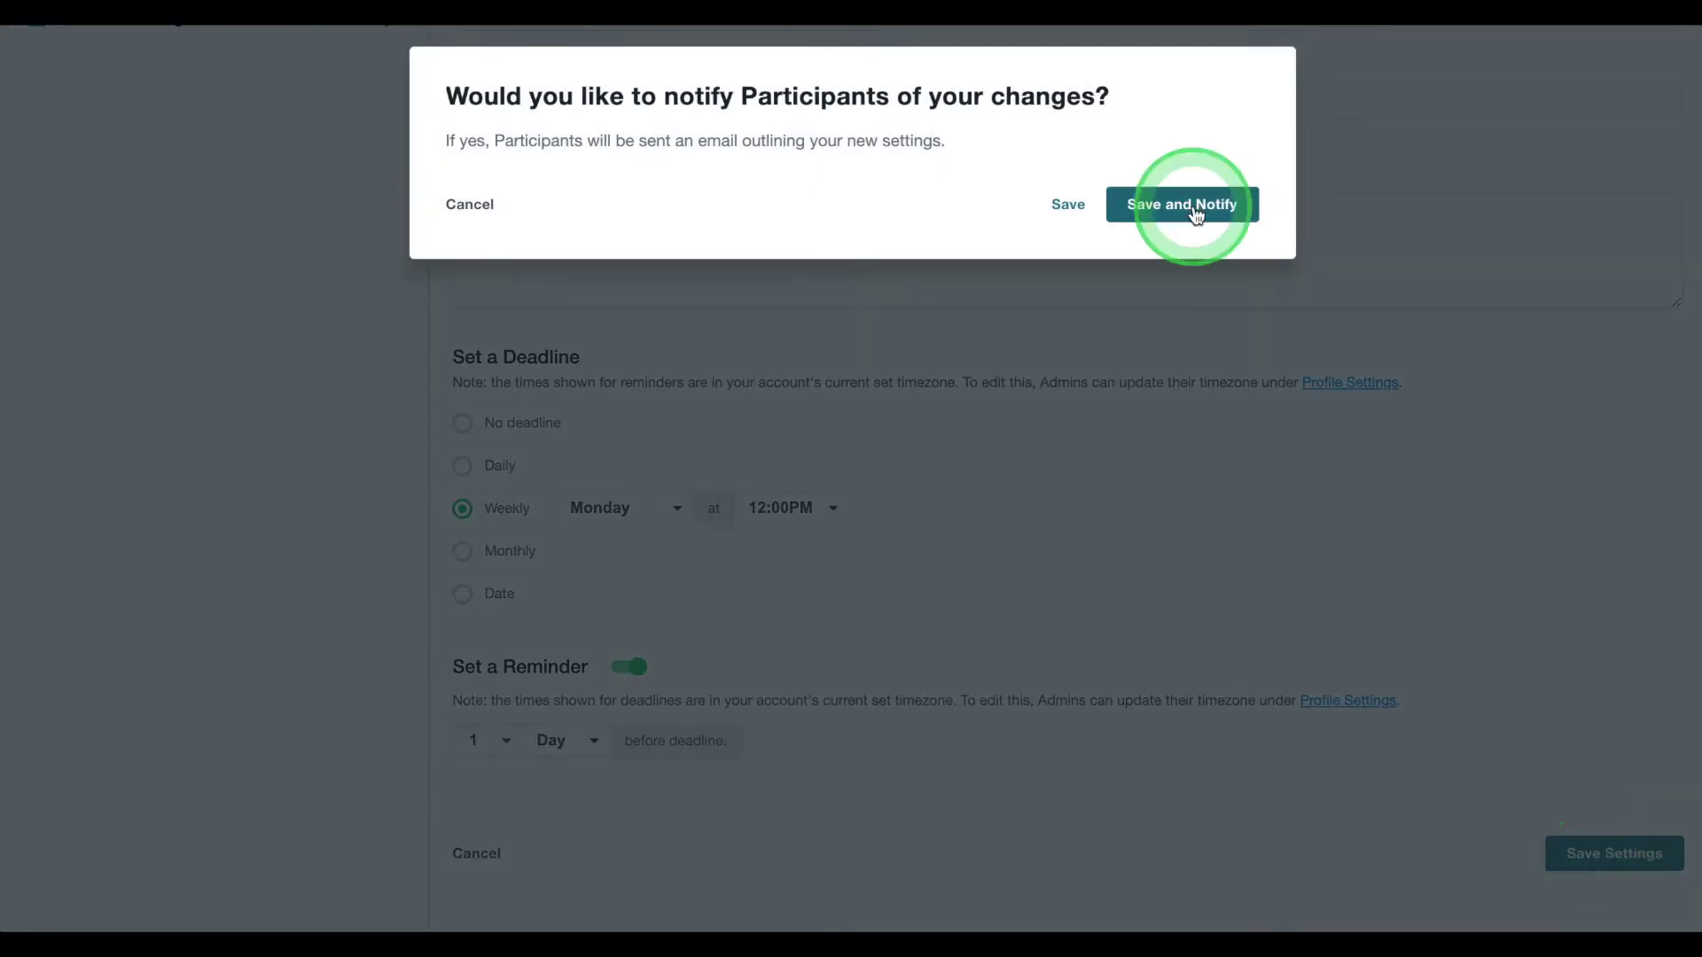
click(1191, 206)
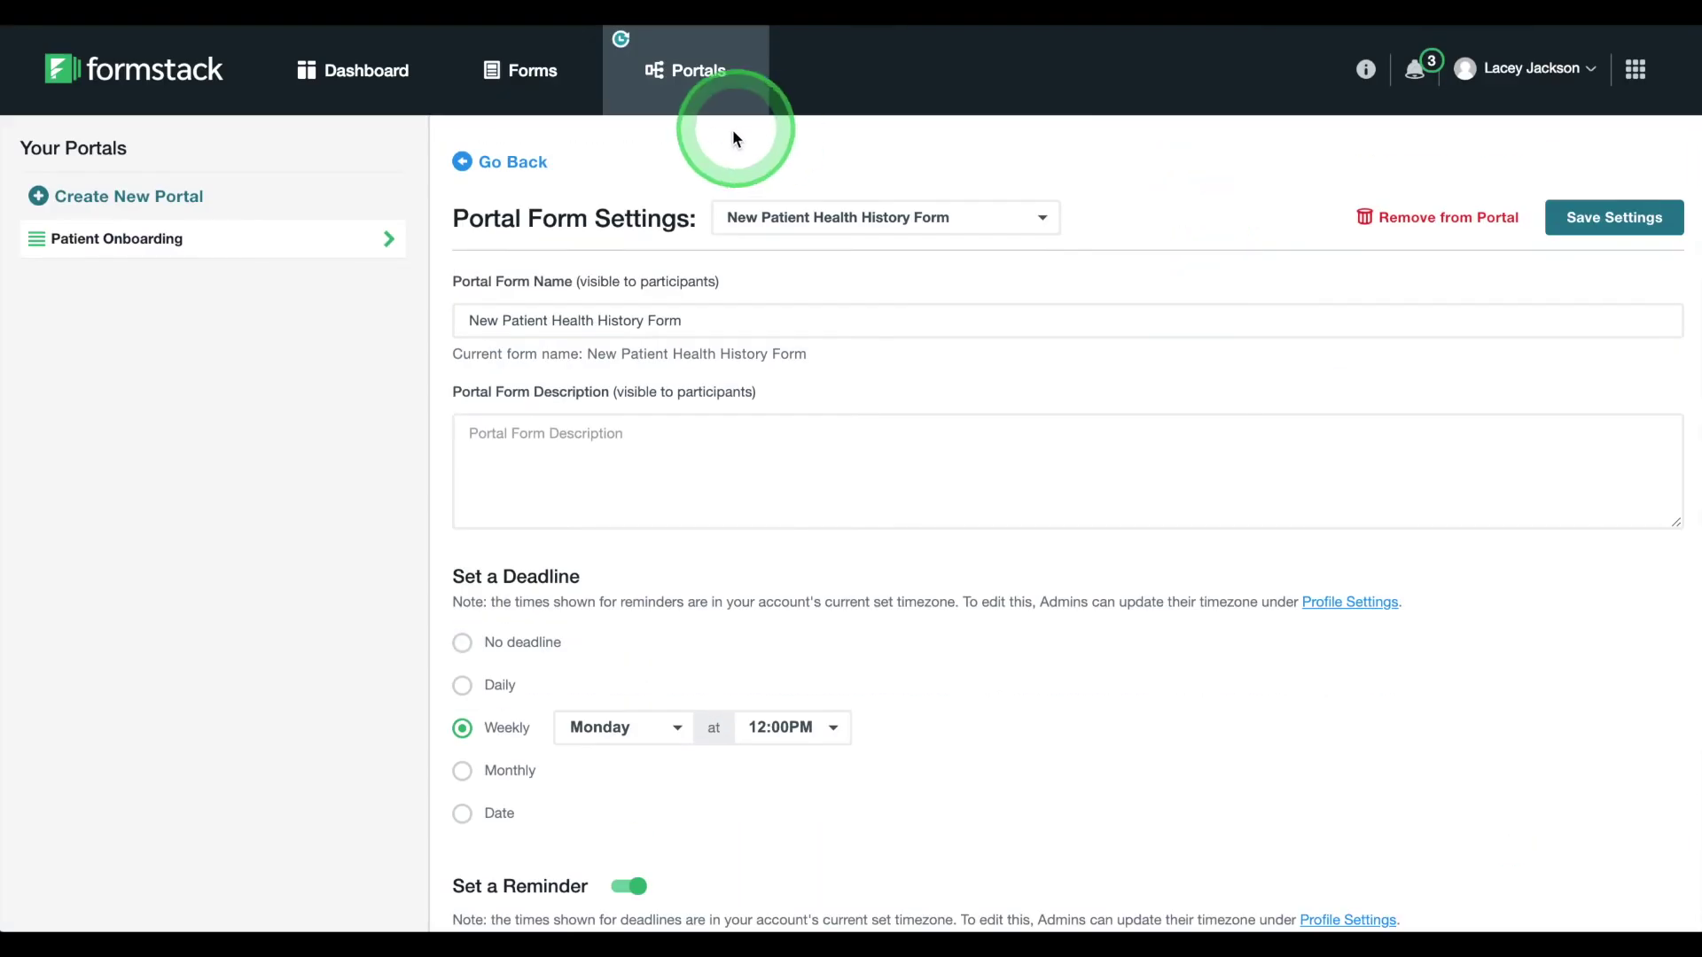
click(306, 250)
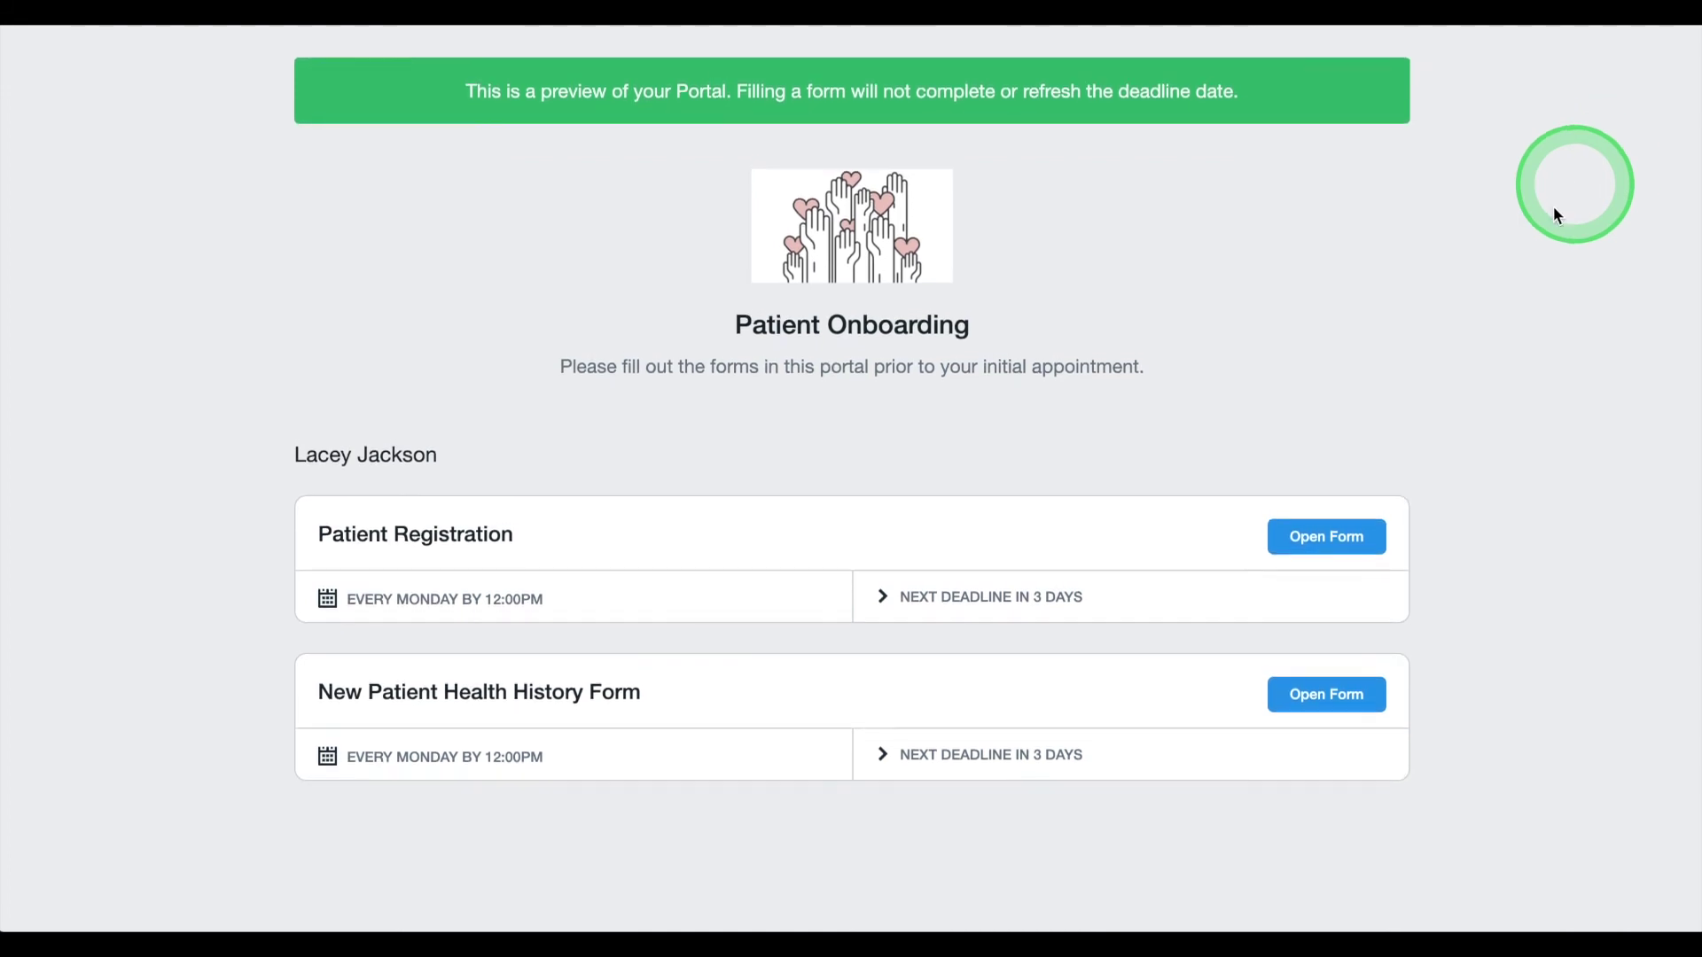
- Open the New Patient Health History Form from the portal and set today's date
click(1341, 705)
click(345, 483)
click(395, 621)
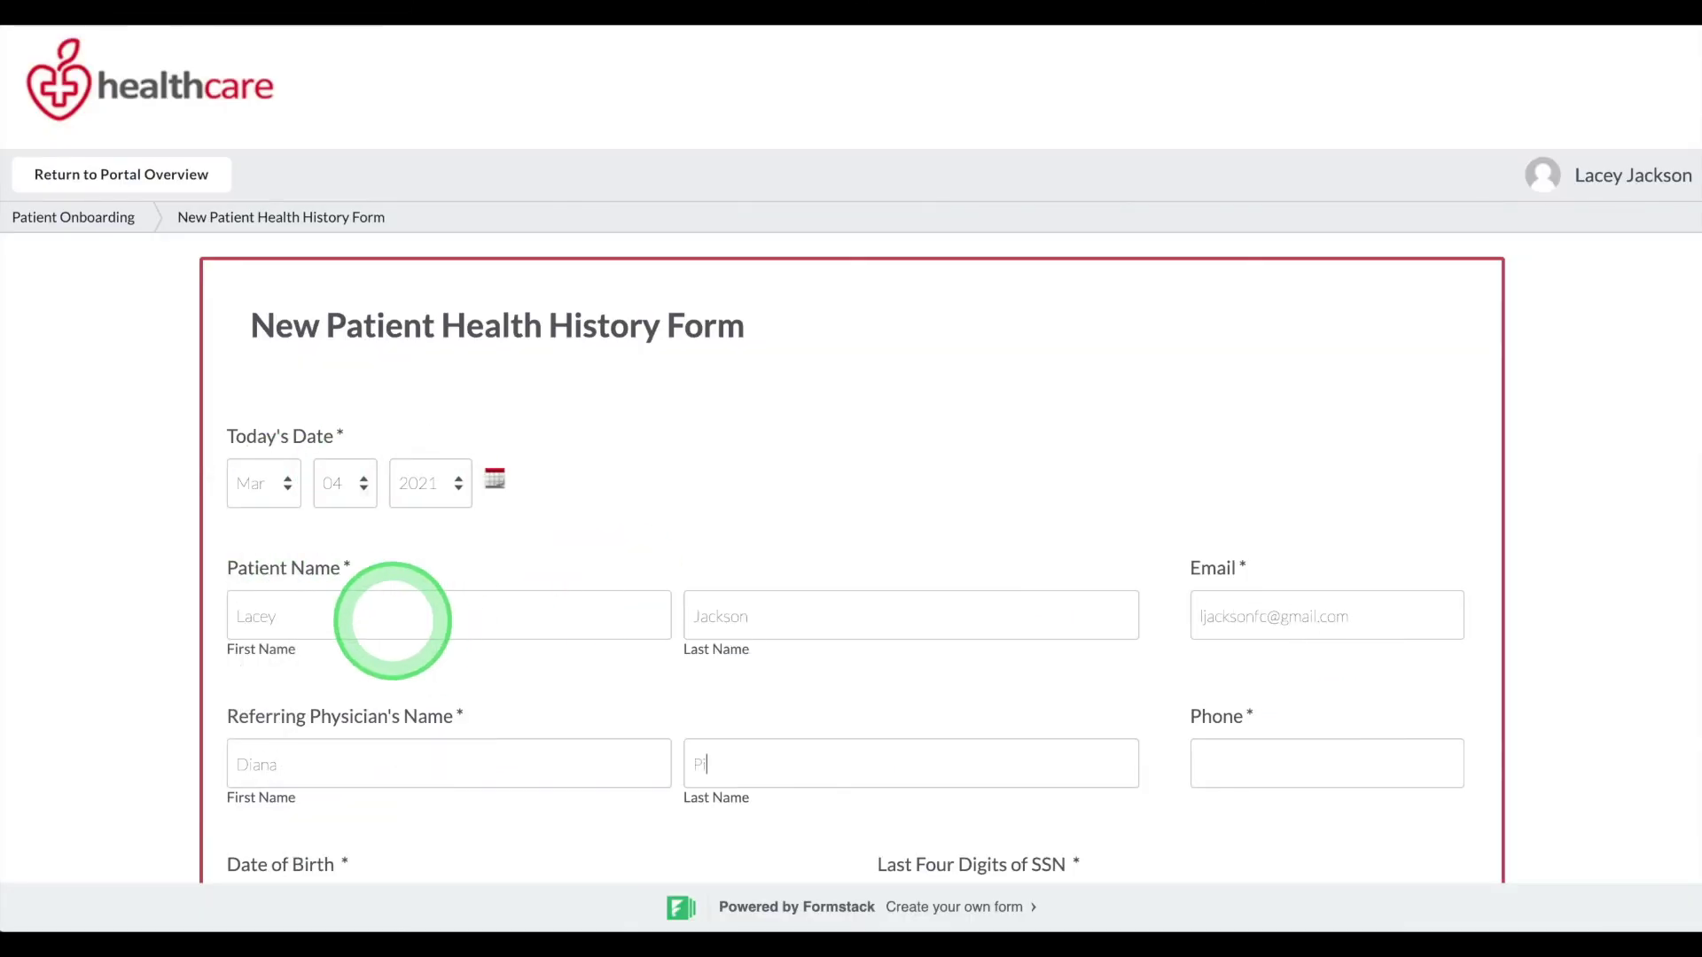
- Fill in the birth date and last four SSN digits, then submit the form
scroll(393, 621, down, 5)
click(346, 705)
click(347, 765)
click(430, 704)
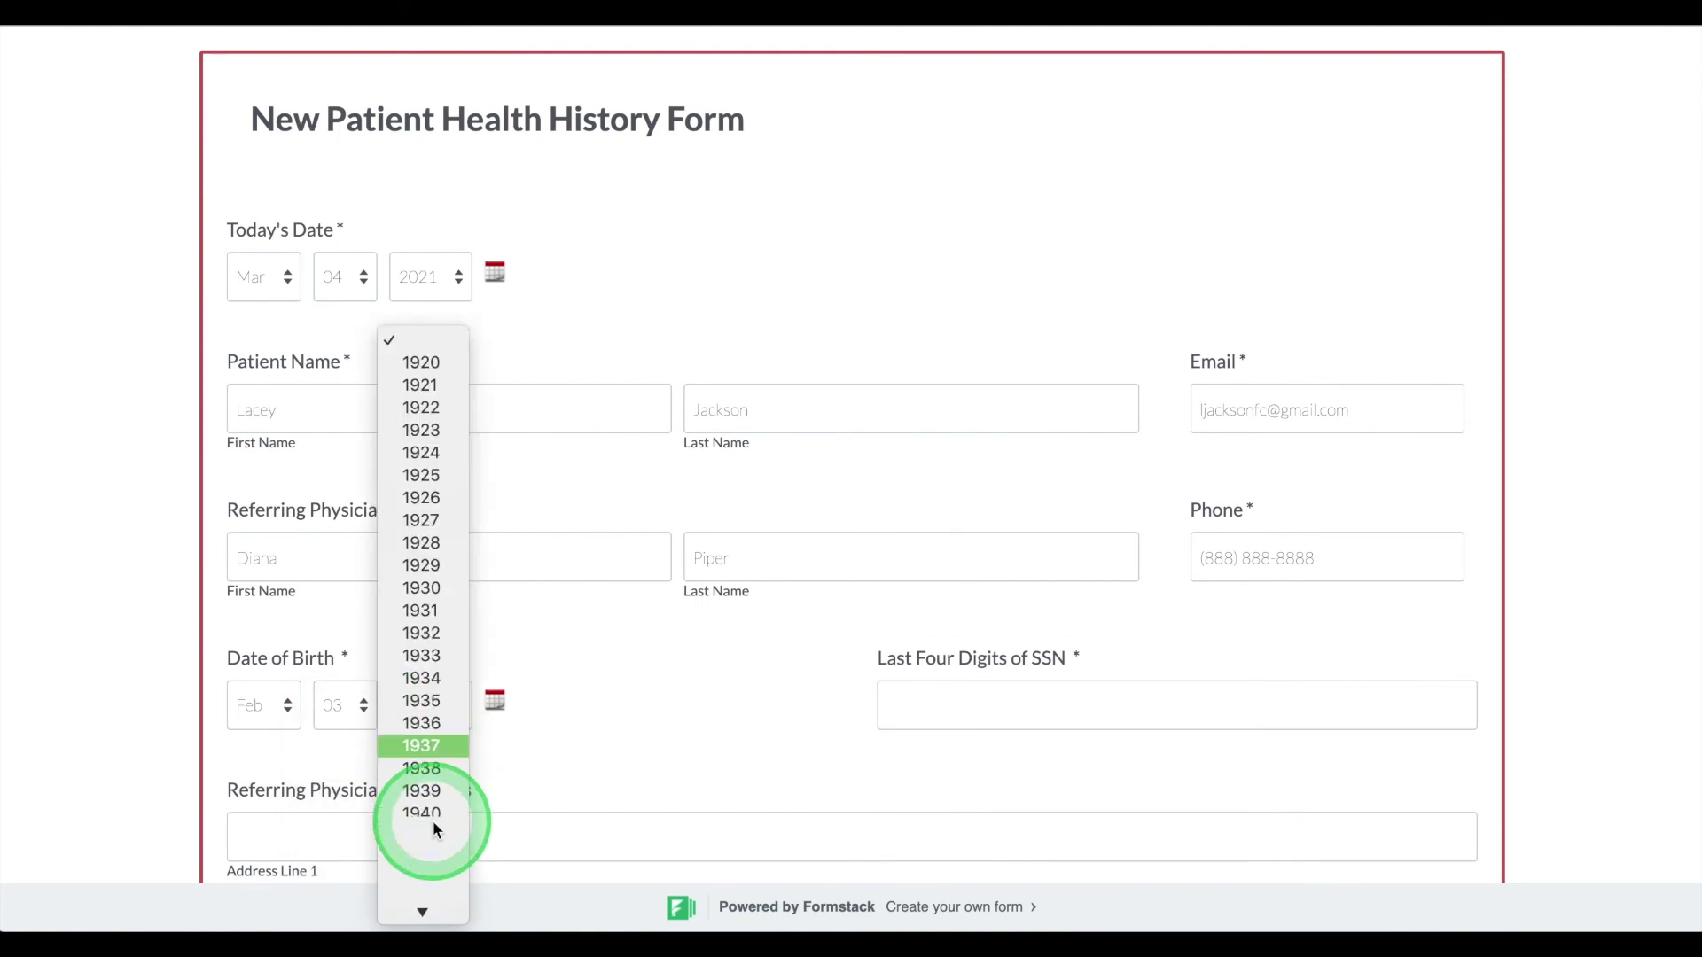
click(430, 817)
click(1113, 711)
scroll(1088, 749, down, 20)
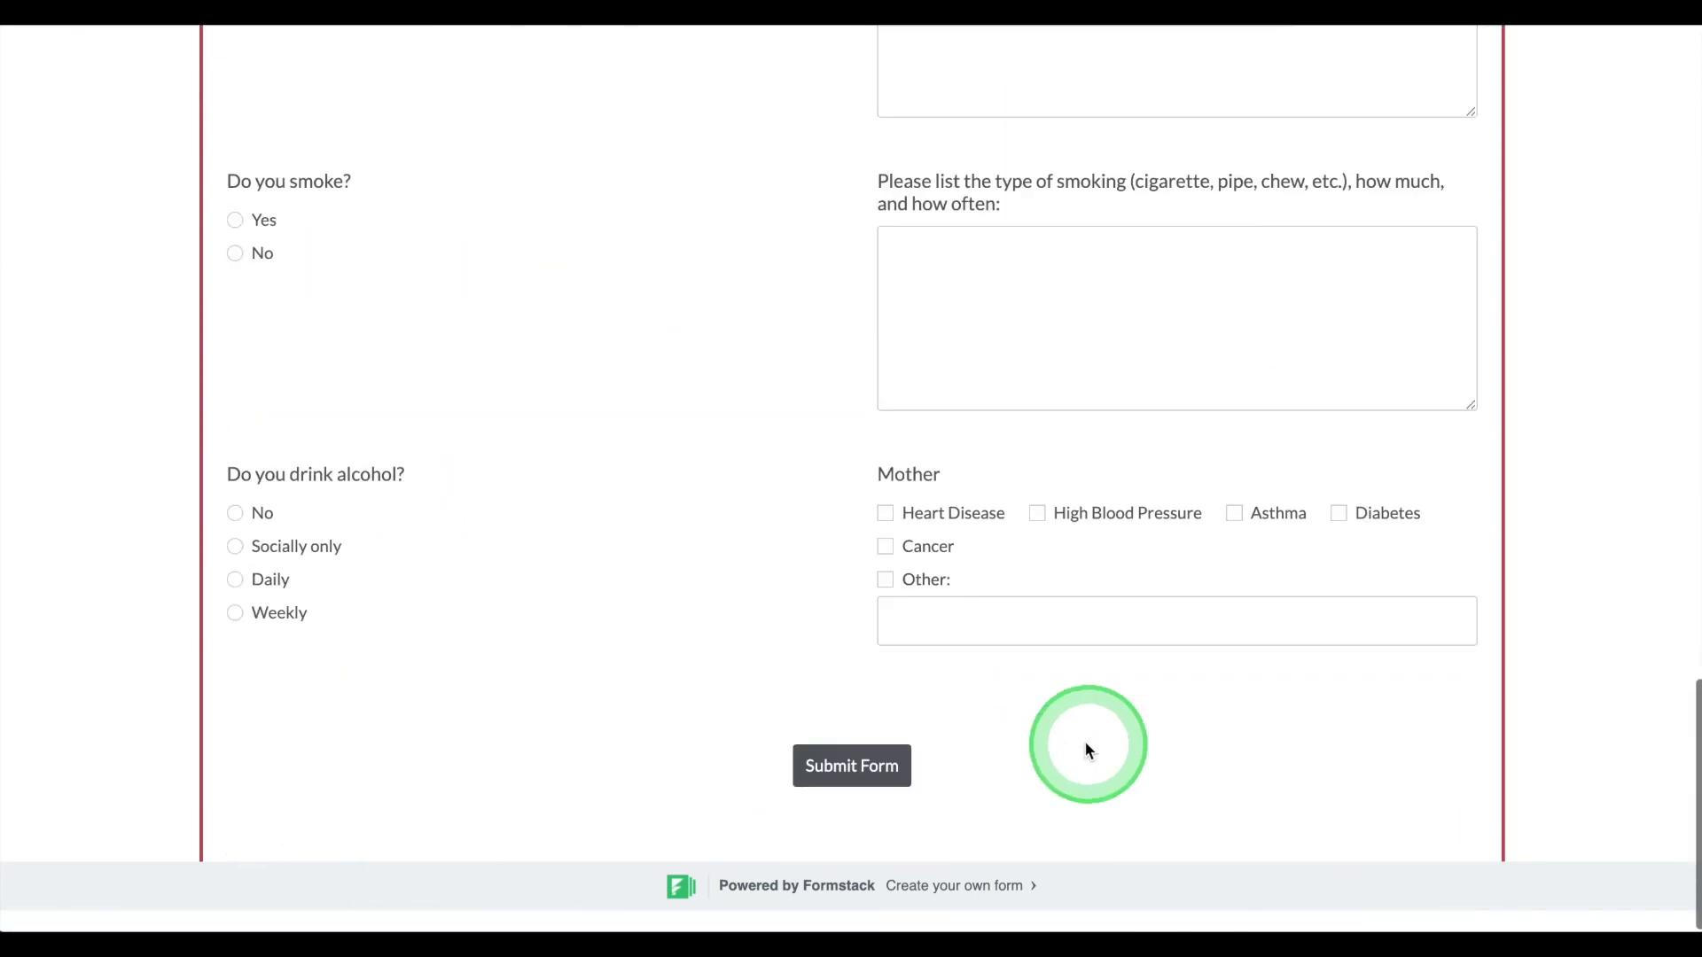
click(878, 772)
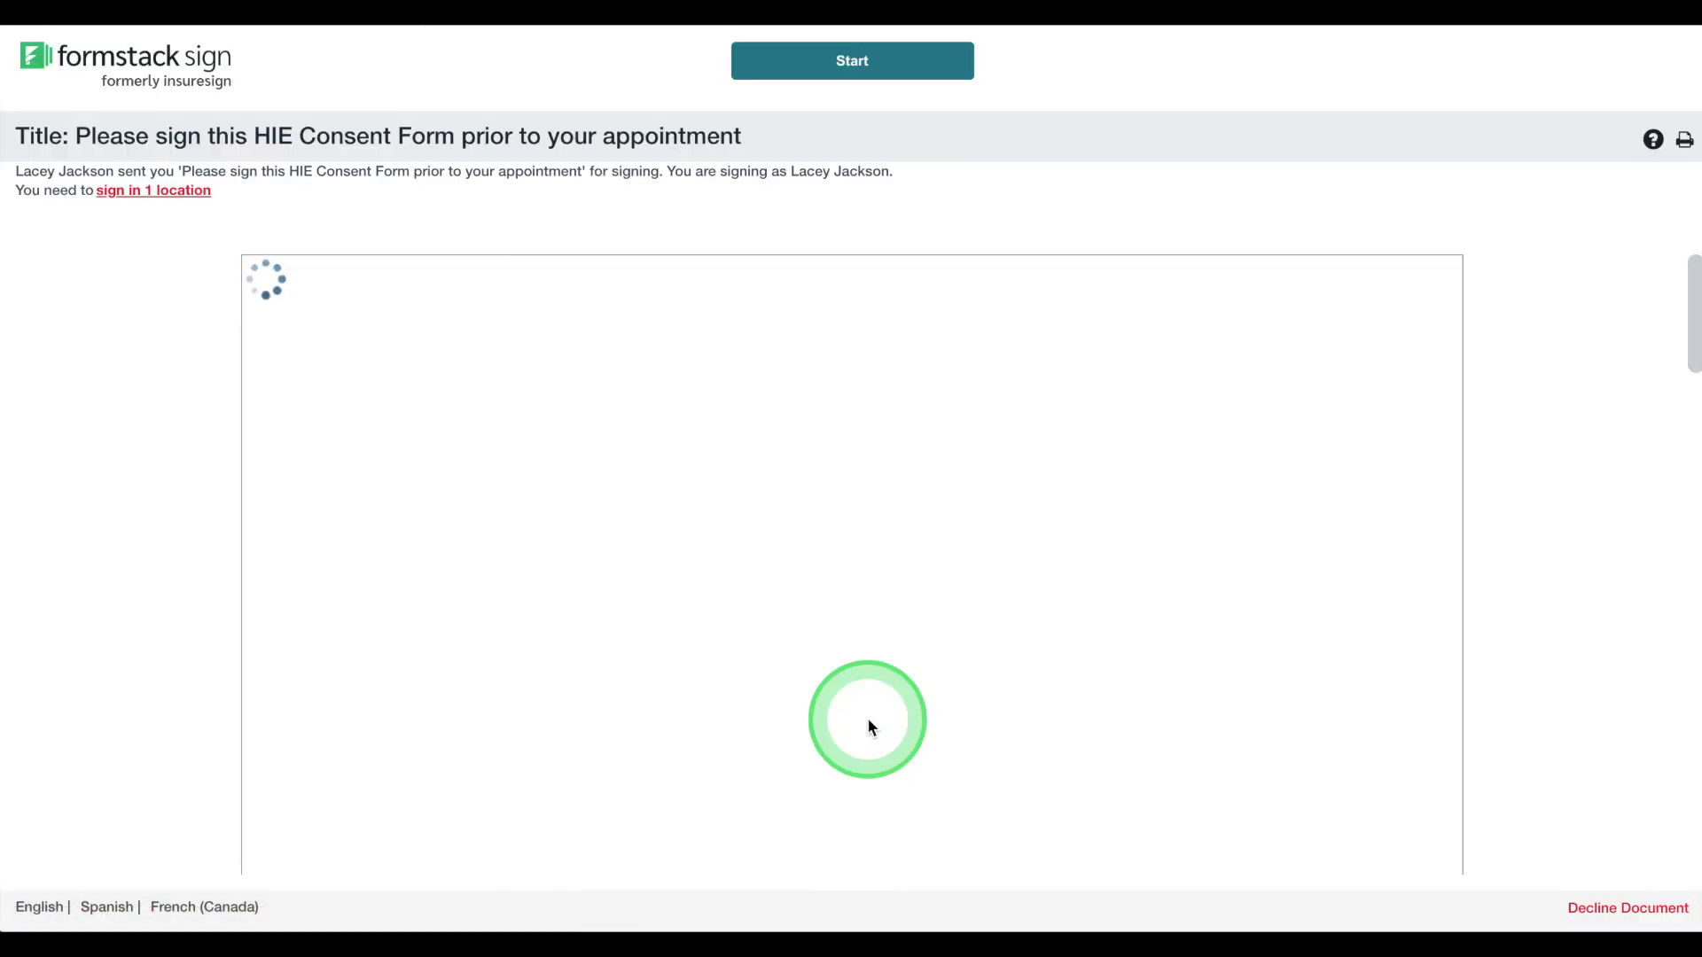
- Apply the typed signature at Click to Sign and submit the HIE Consent Form, accepting the consent
scroll(869, 725, down, 20)
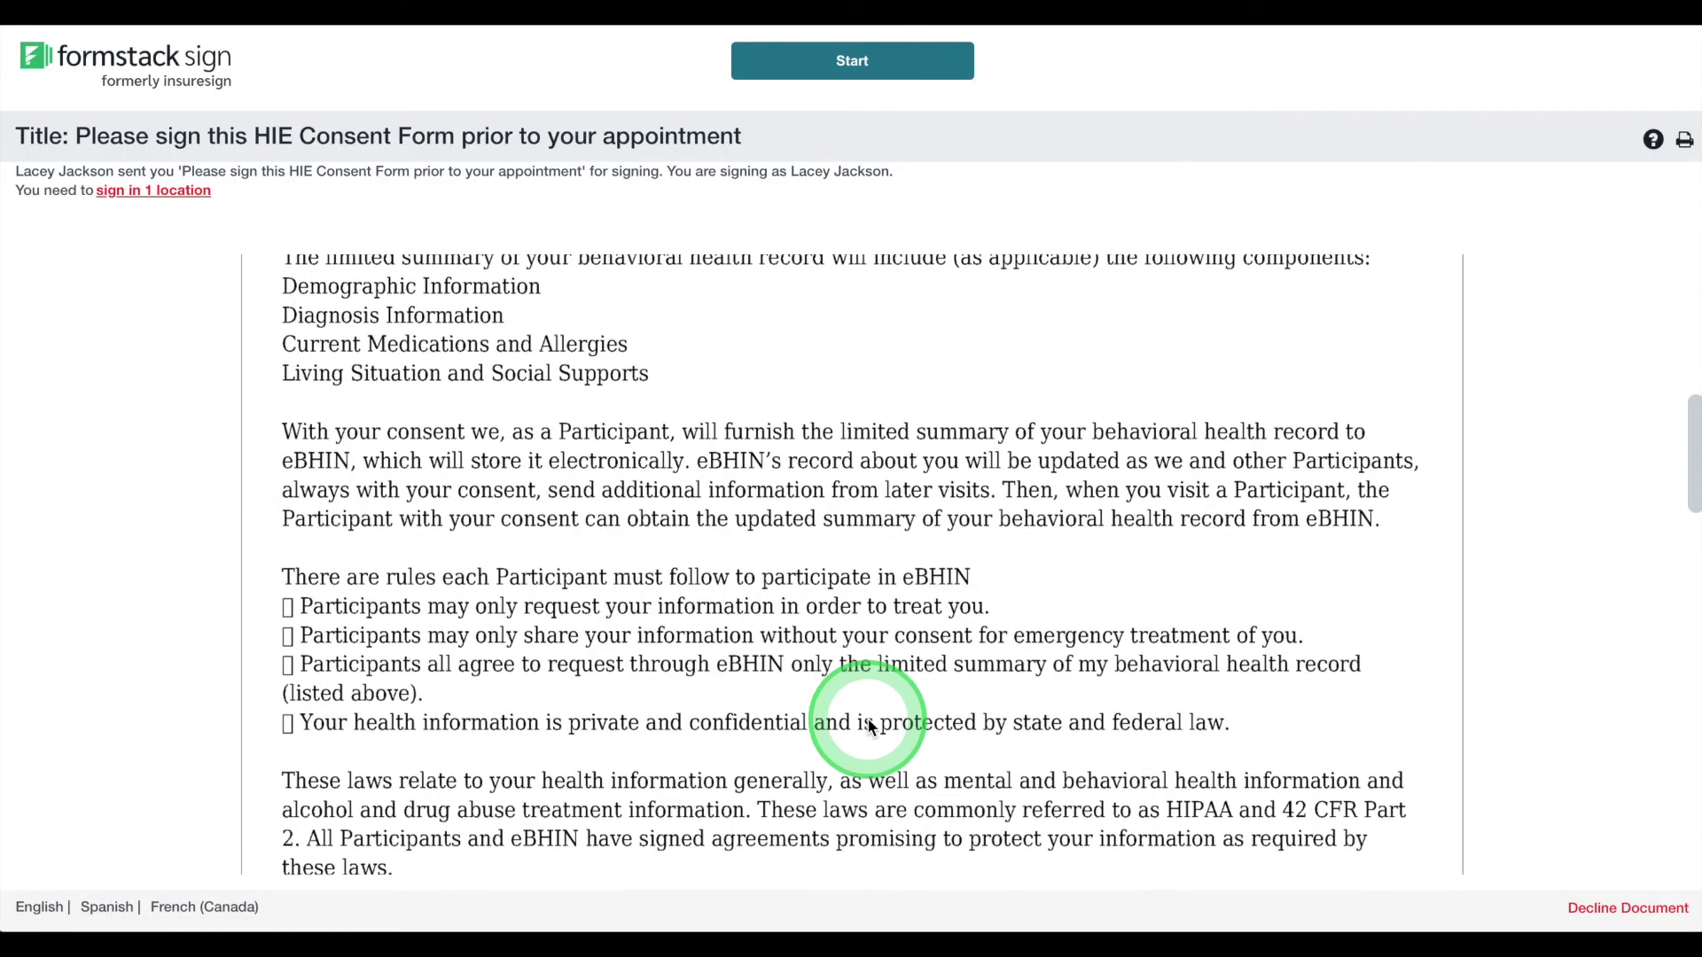
scroll(869, 723, up, 5)
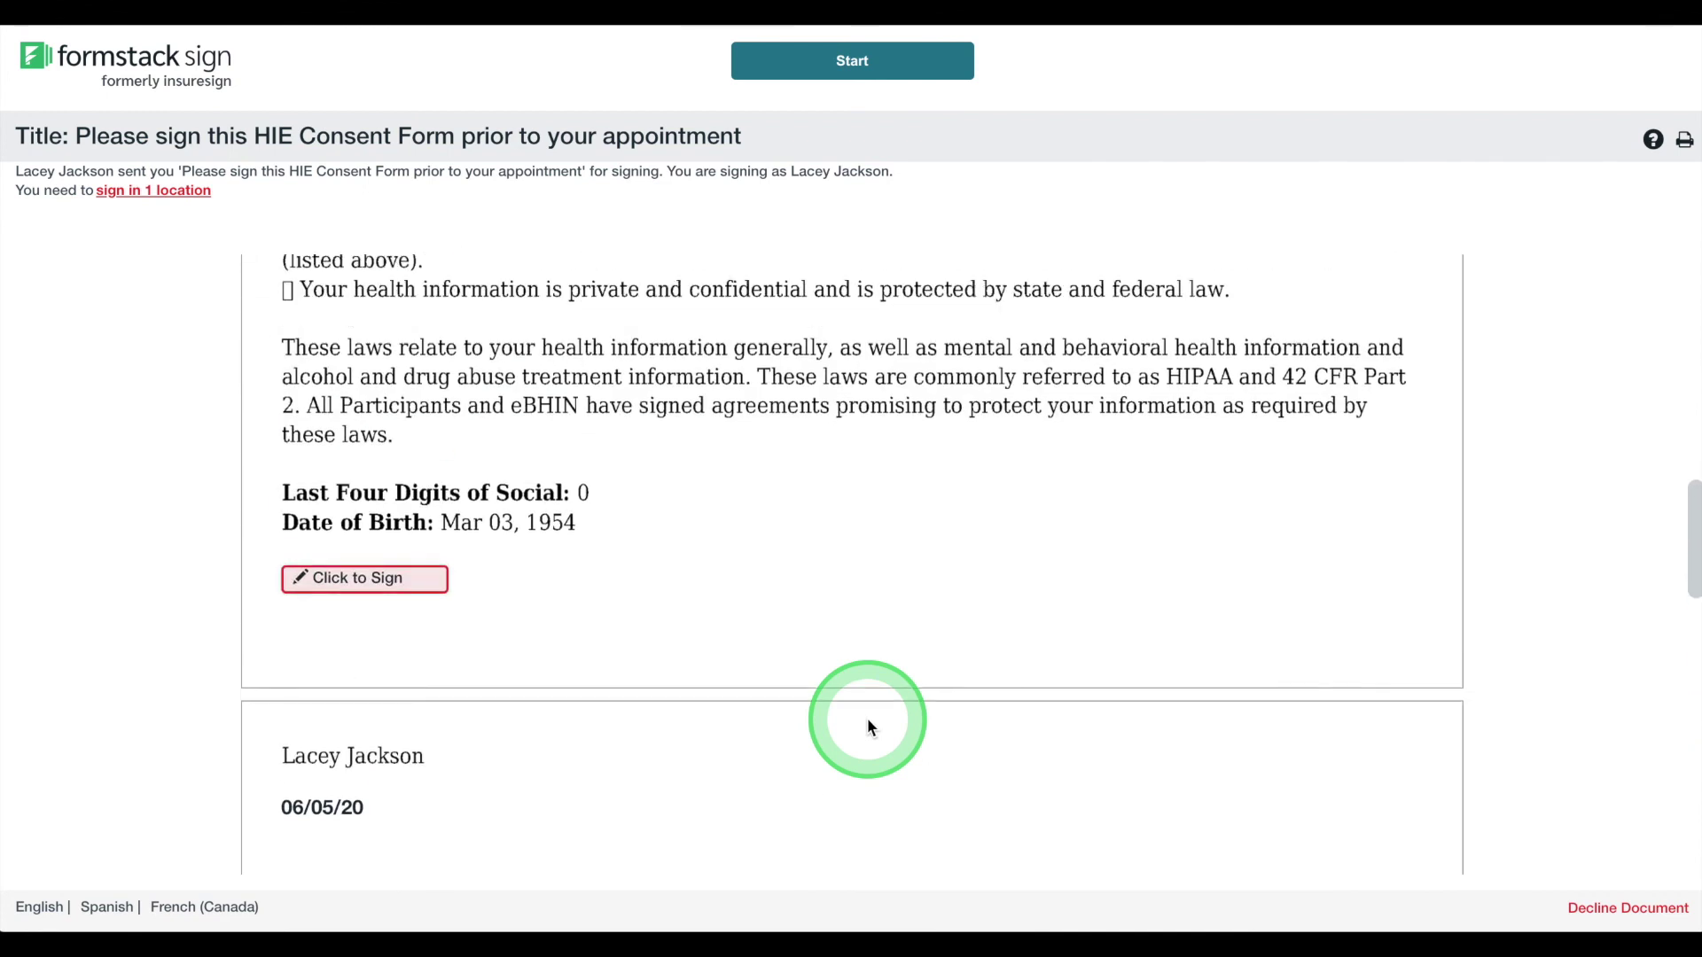
click(415, 580)
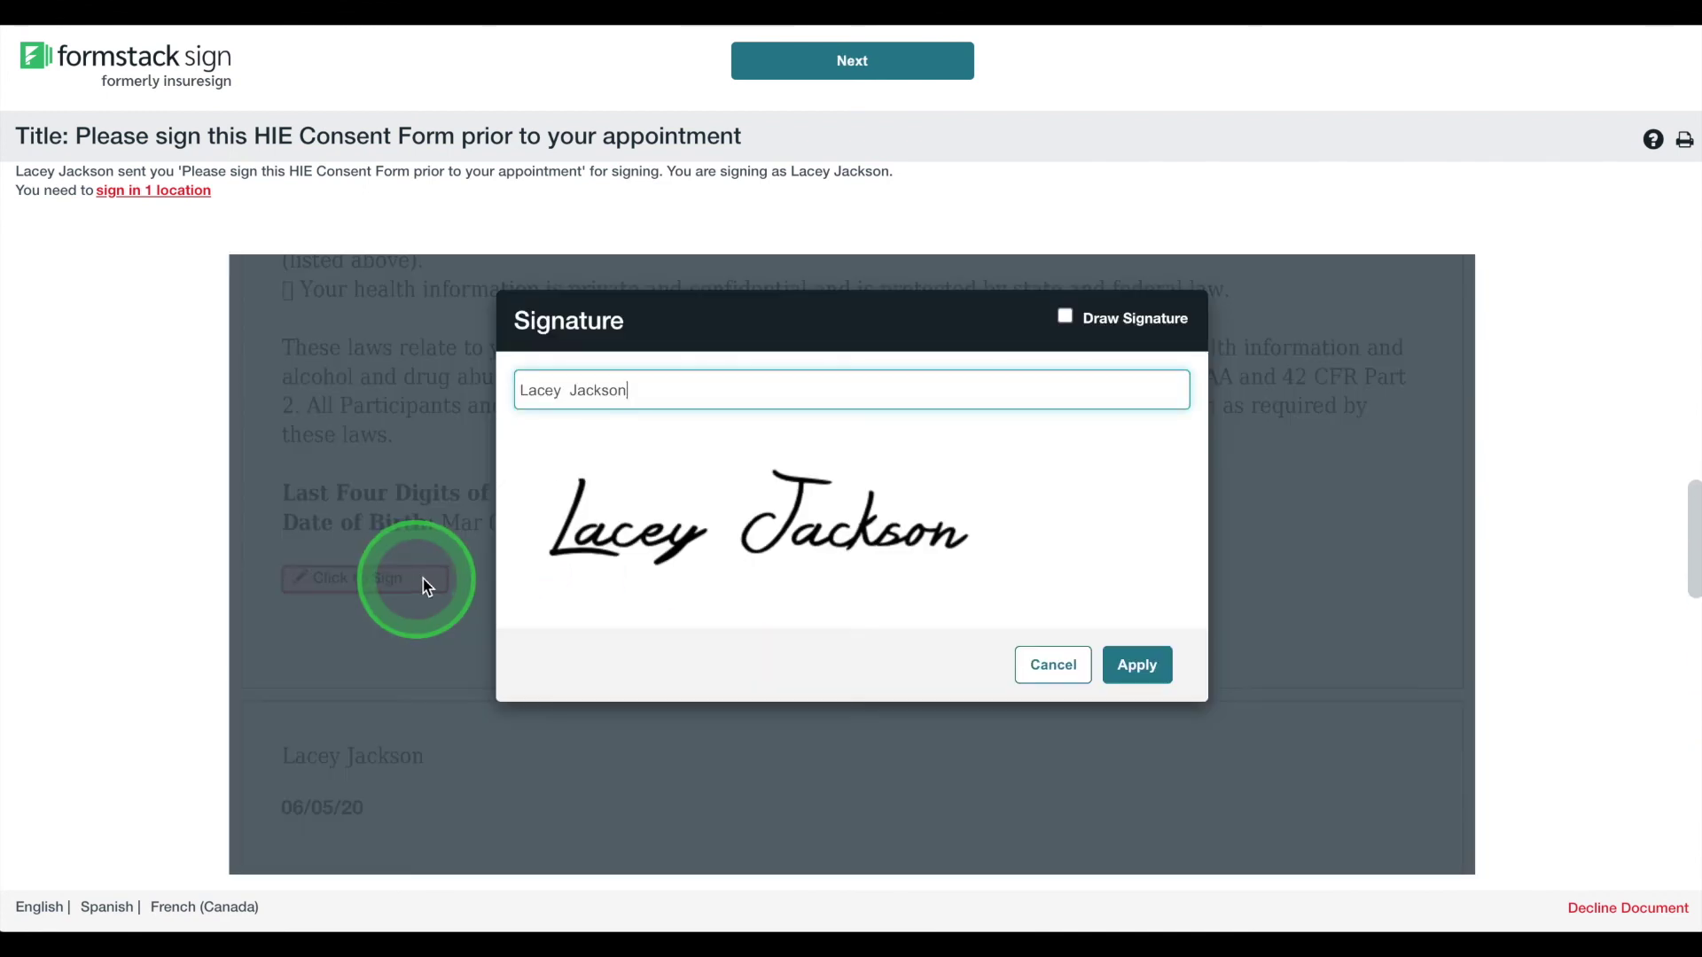
click(1141, 666)
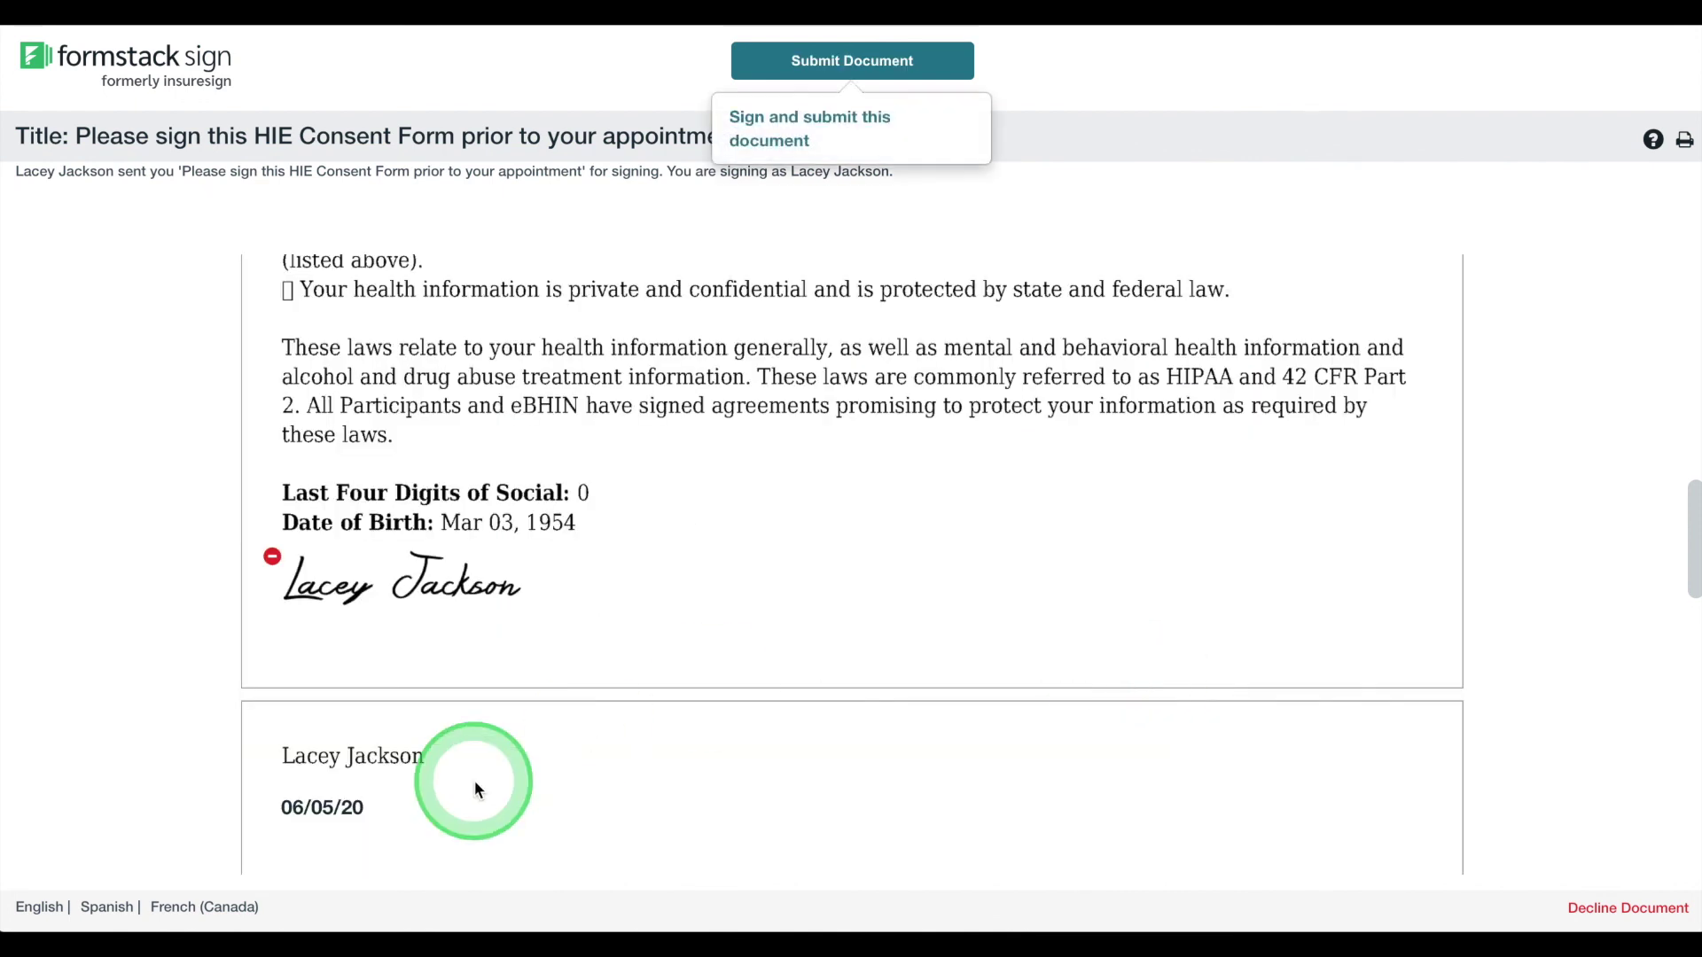
click(849, 61)
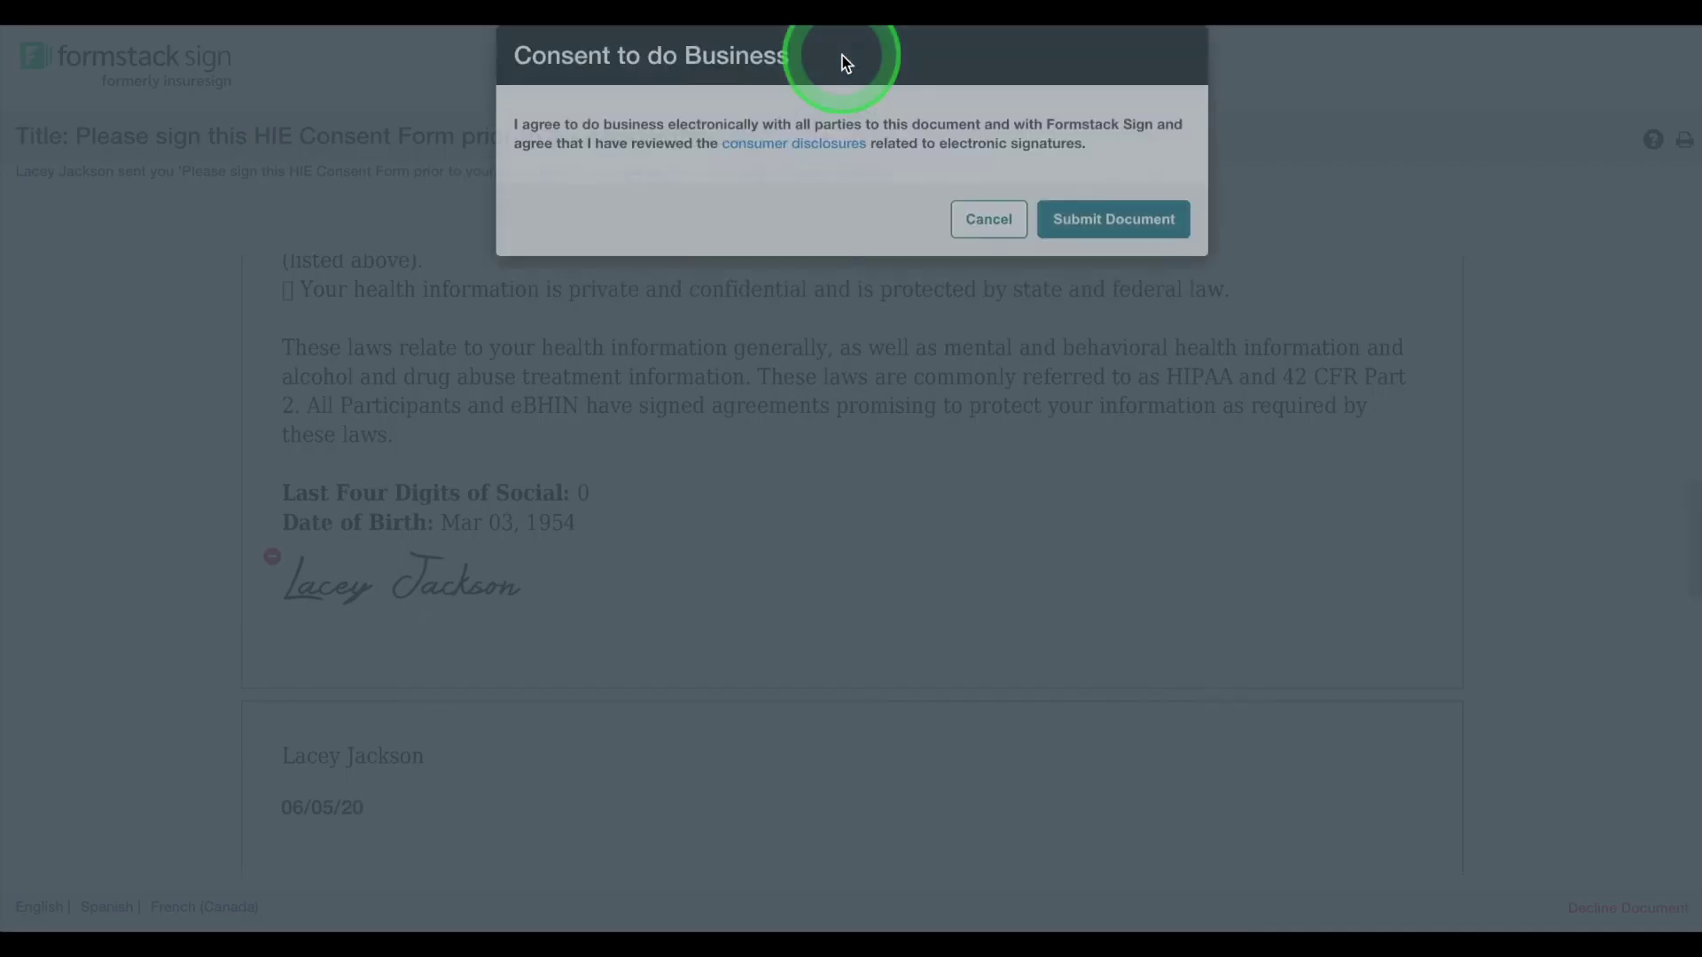
click(1076, 254)
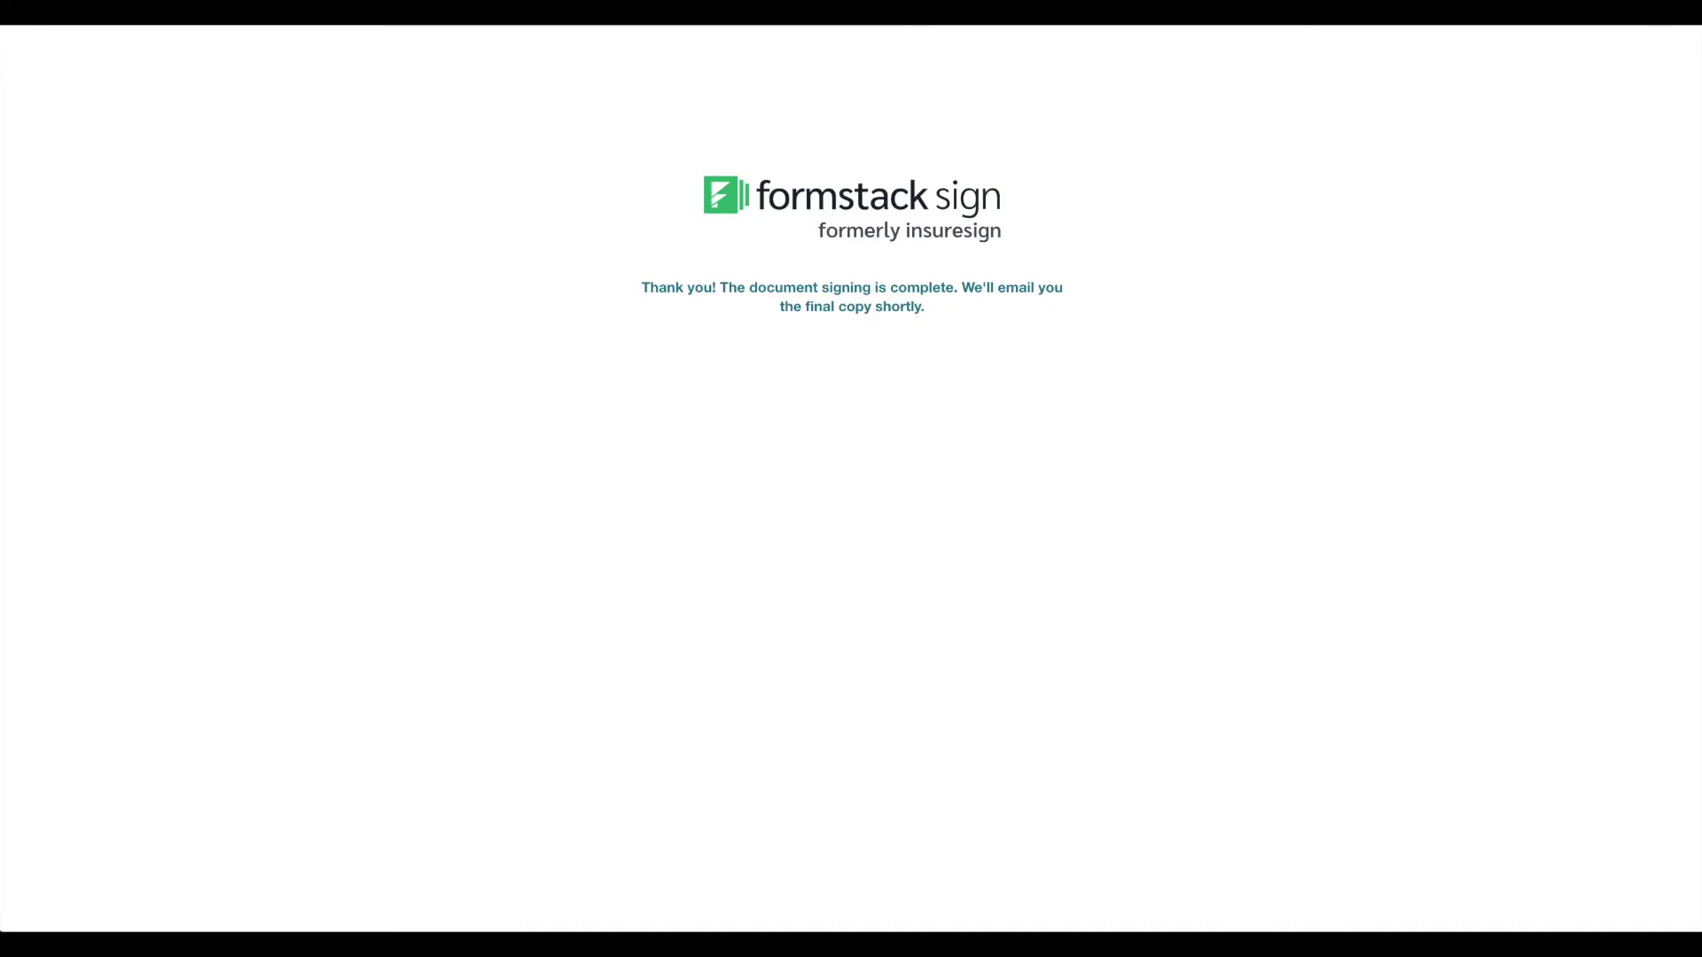